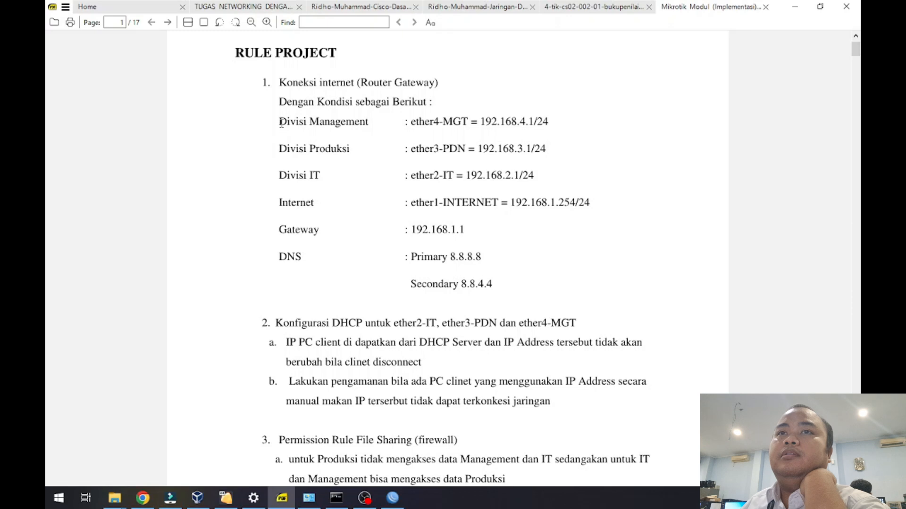
# Review the project's division interface addresses, gateway, DNS servers and DHCP rules in the PDF module.
pyautogui.scroll(1, 305, 125)
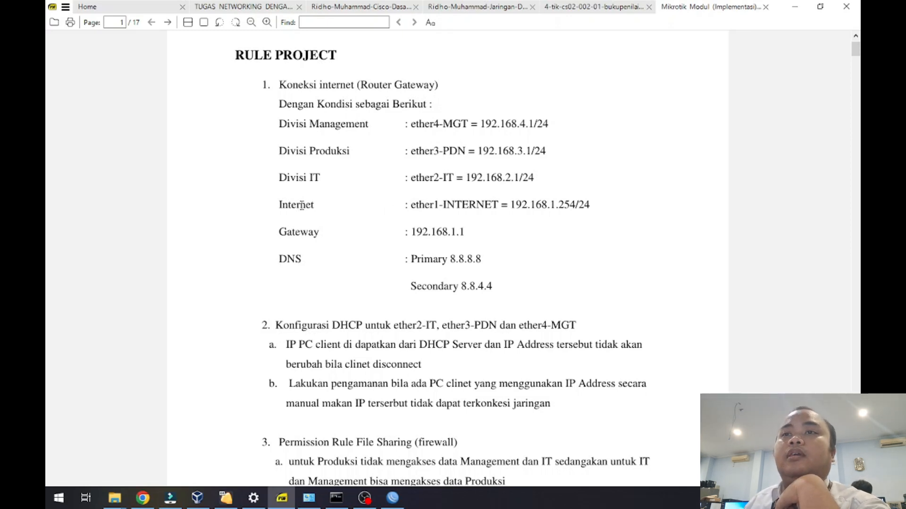
pyautogui.moveTo(411, 232); pyautogui.dragTo(467, 231)
pyautogui.click(483, 231)
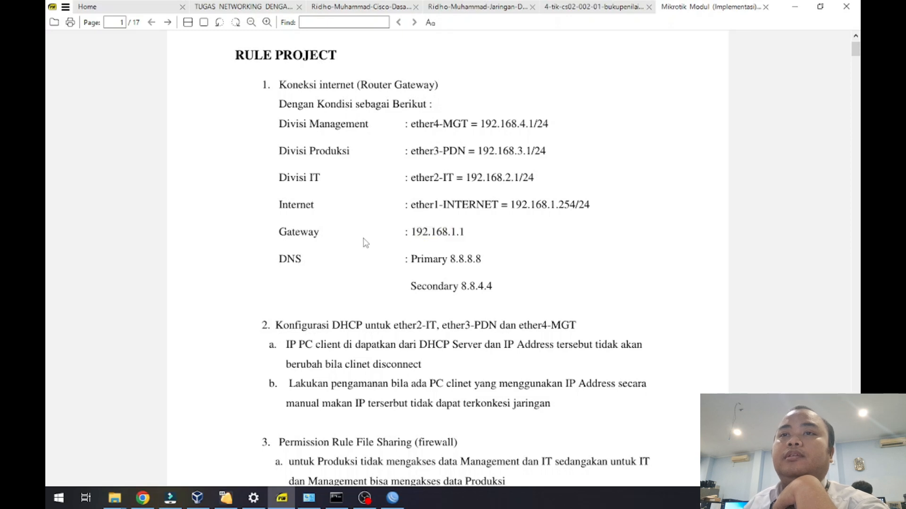
pyautogui.moveTo(410, 259); pyautogui.dragTo(511, 263)
pyautogui.click(514, 264)
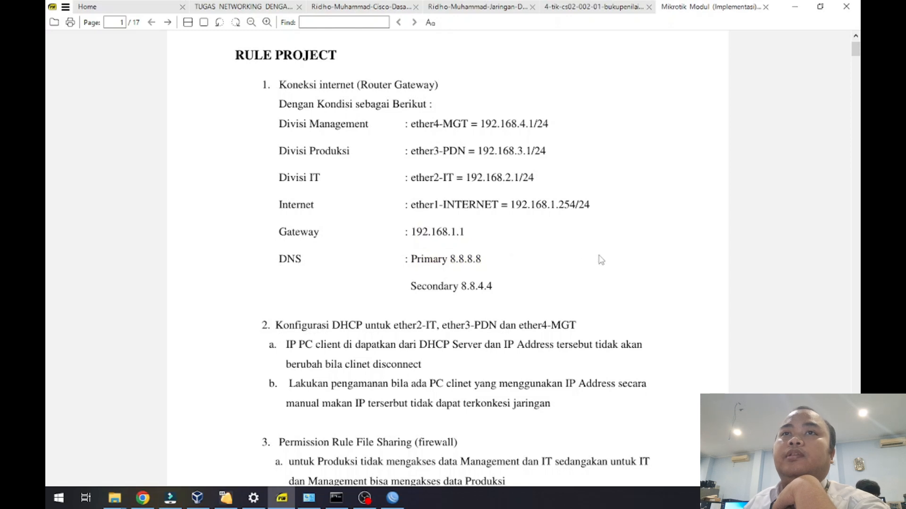
pyautogui.scroll(-3, 600, 260)
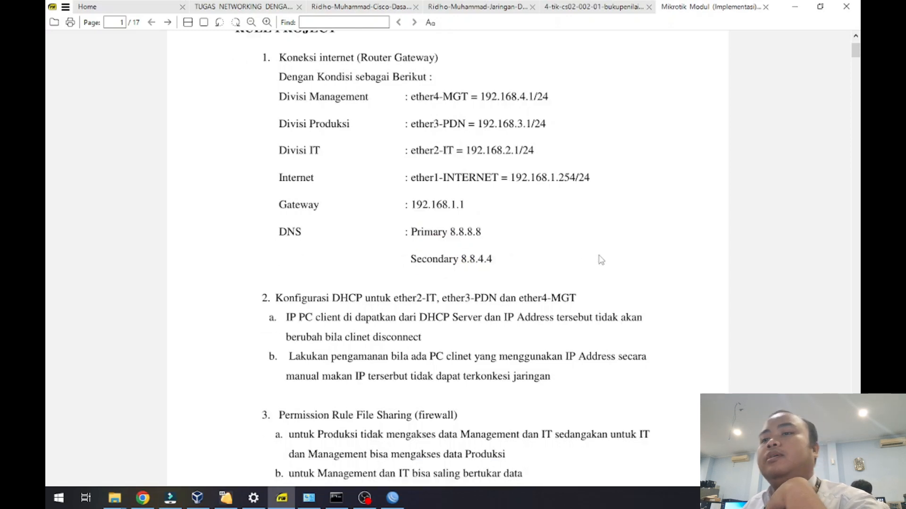
pyautogui.scroll(1, 599, 259)
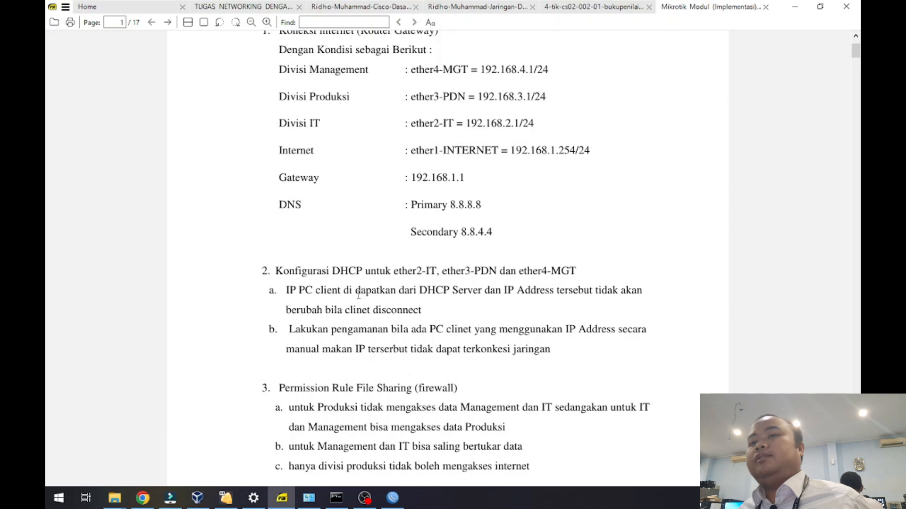
# Switch to WinBox and close all the windows left open in the router session, including the Queue List.
pyautogui.click(401, 498)
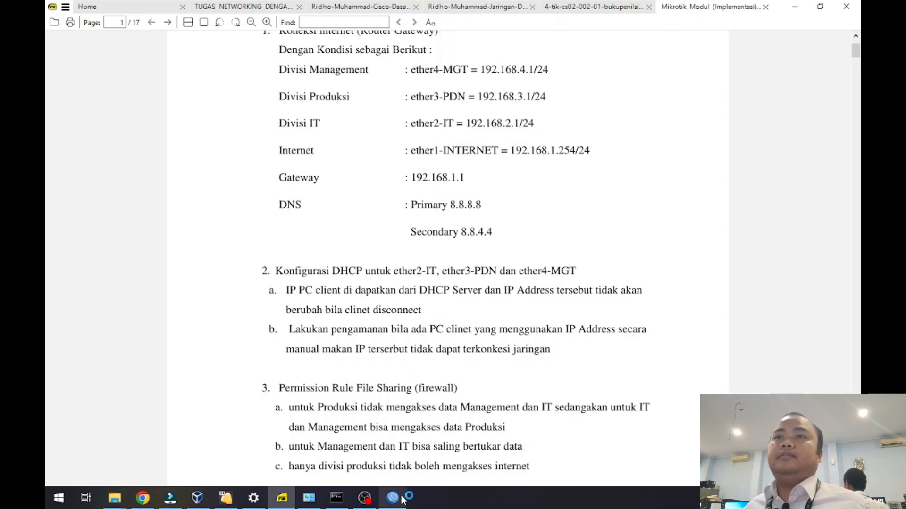
pyautogui.moveTo(400, 501)
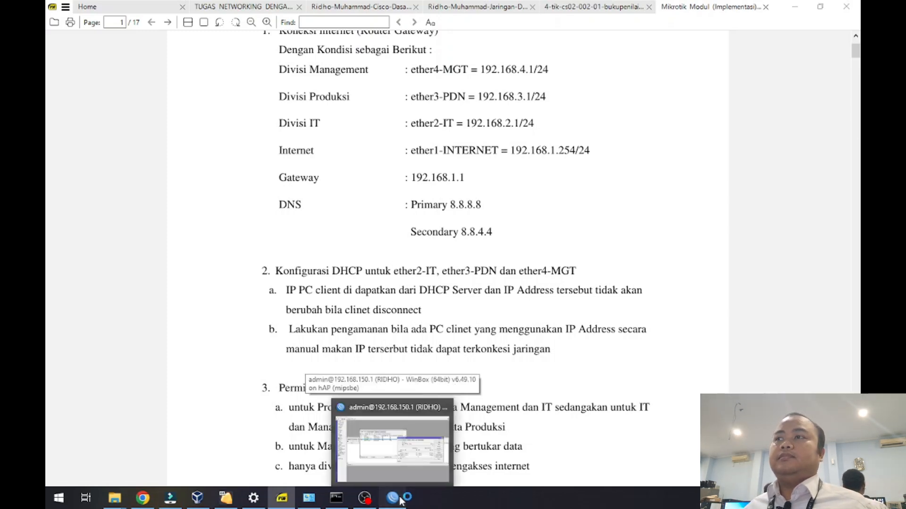
pyautogui.click(400, 500)
pyautogui.click(815, 170)
pyautogui.click(853, 164)
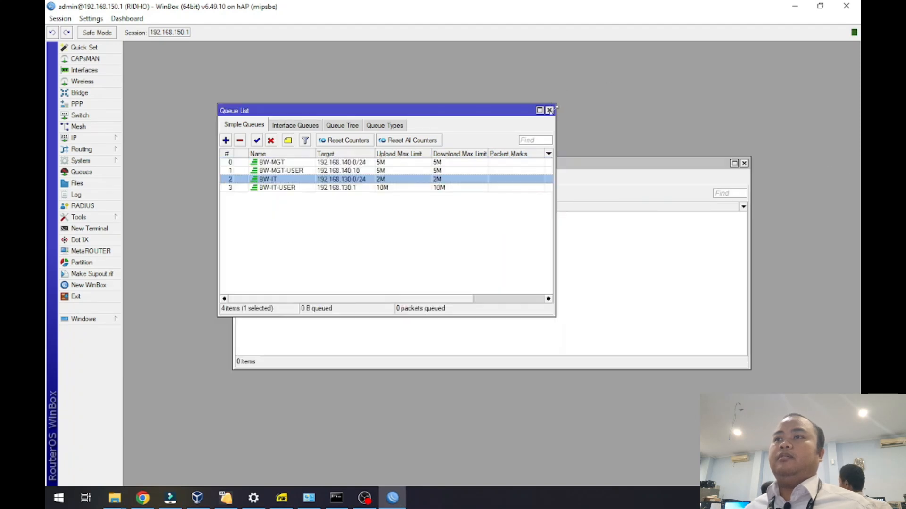
pyautogui.click(549, 110)
pyautogui.click(744, 163)
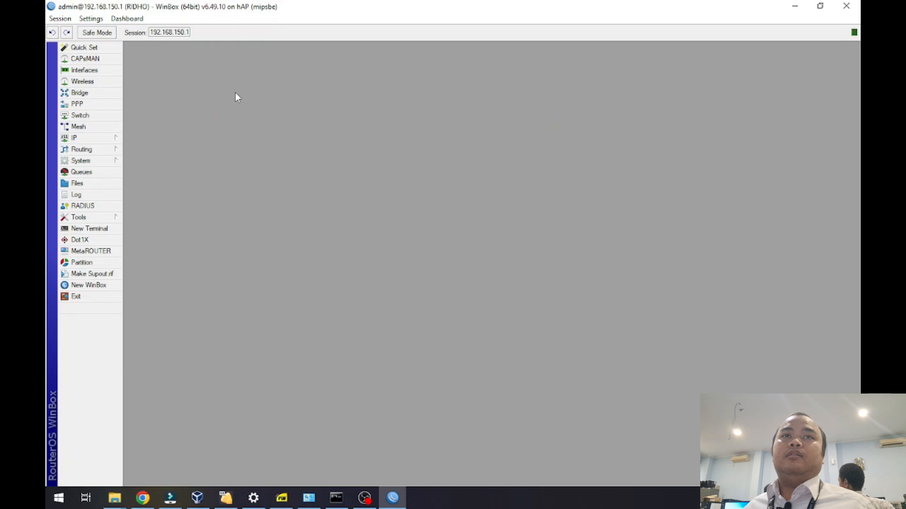
# Open the list of all router interfaces and widen its Name column to show the full names.
pyautogui.click(85, 70)
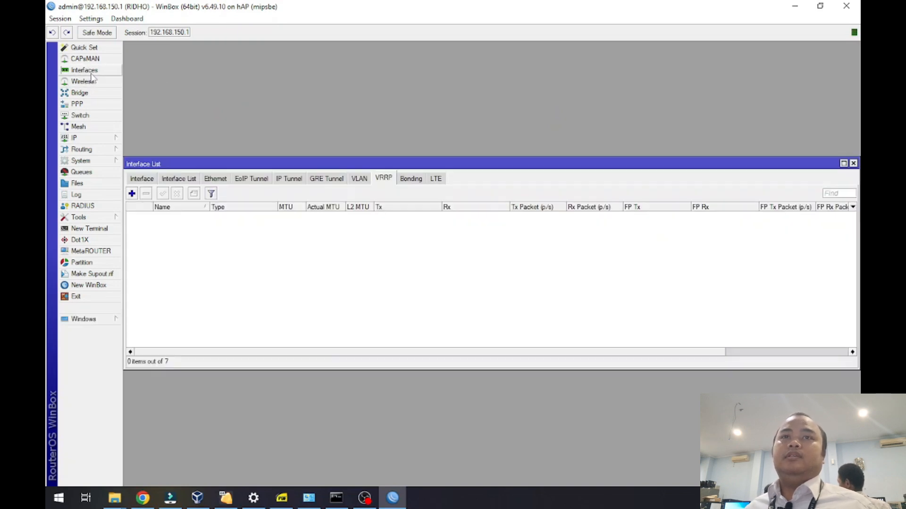
pyautogui.click(141, 178)
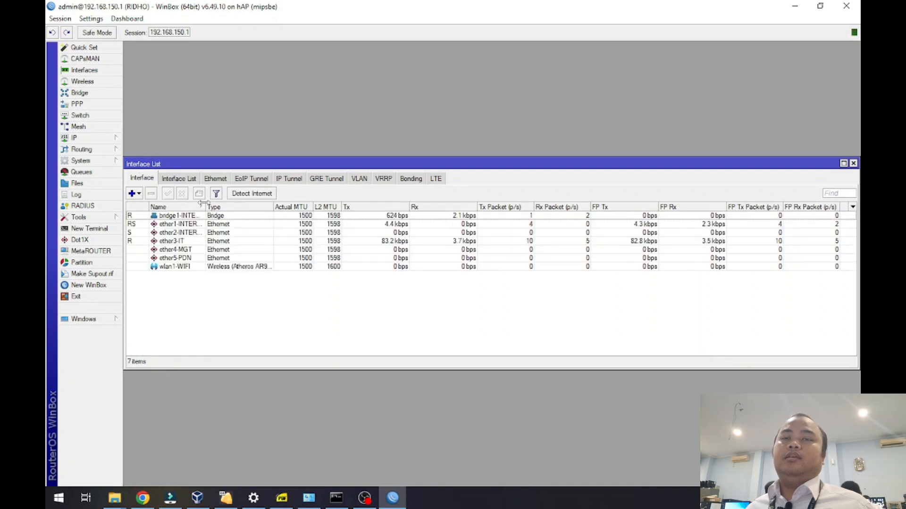
pyautogui.moveTo(206, 207); pyautogui.dragTo(224, 206)
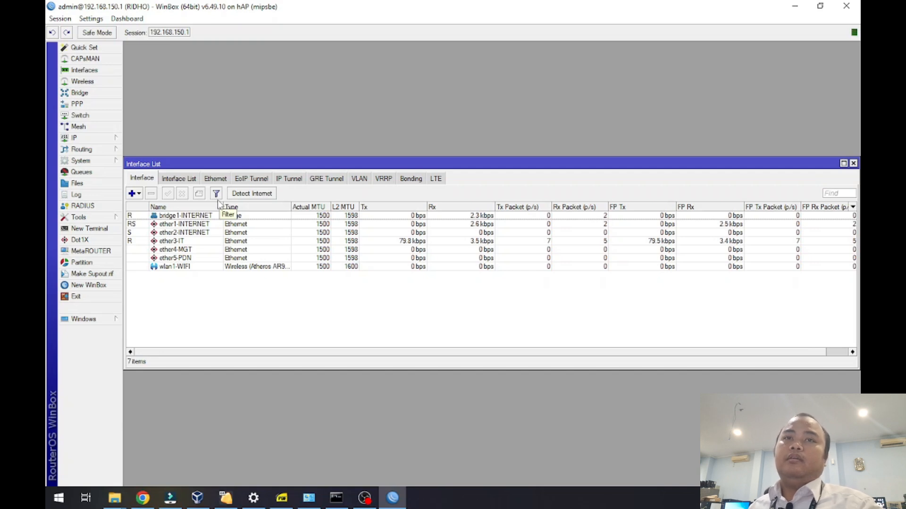
# Examine the ether1-INTERNET and ether2-INTERNET entries in the interface list.
pyautogui.click(179, 233)
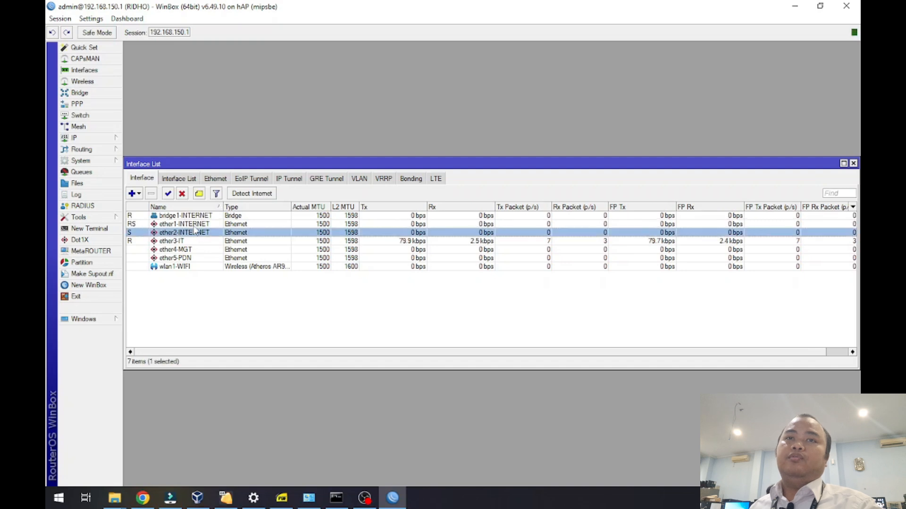
pyautogui.click(194, 227)
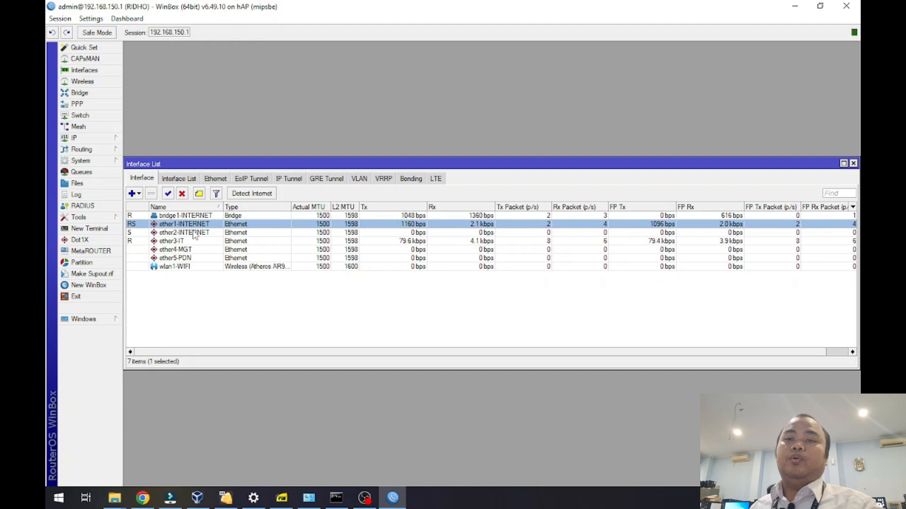
pyautogui.click(193, 233)
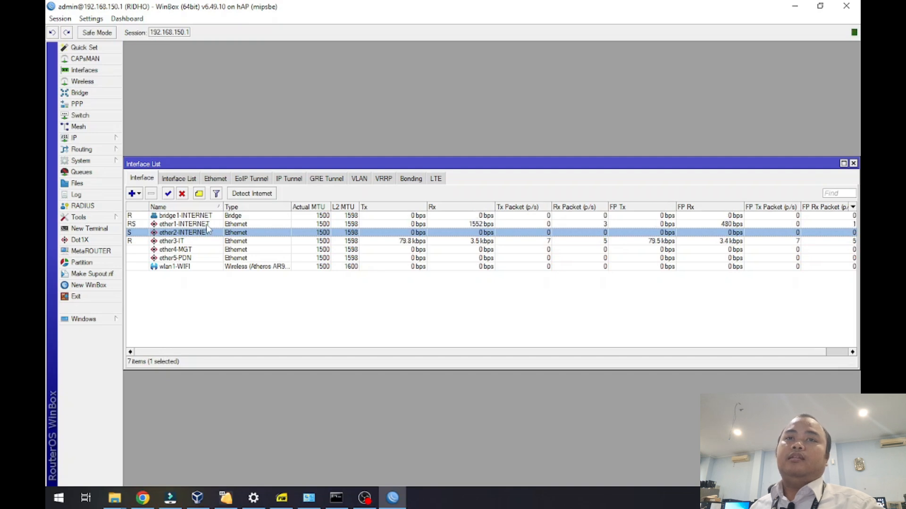
pyautogui.click(207, 225)
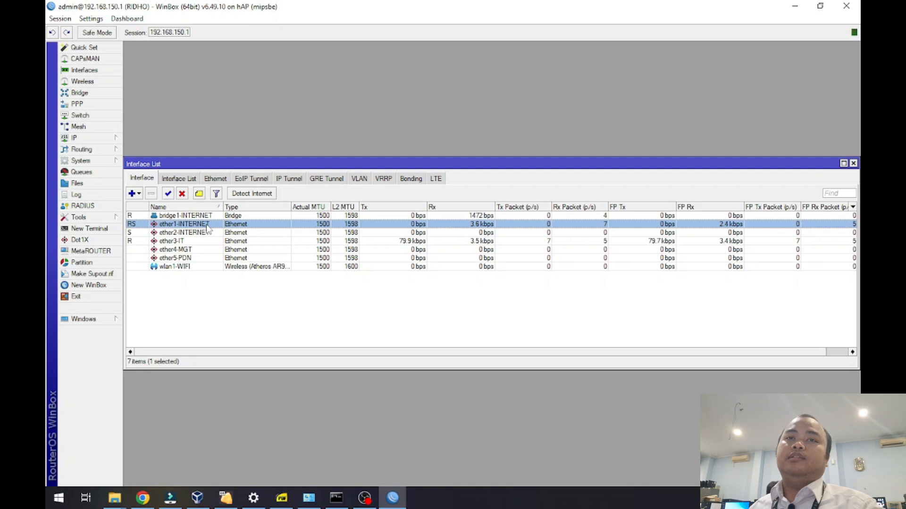
pyautogui.click(196, 234)
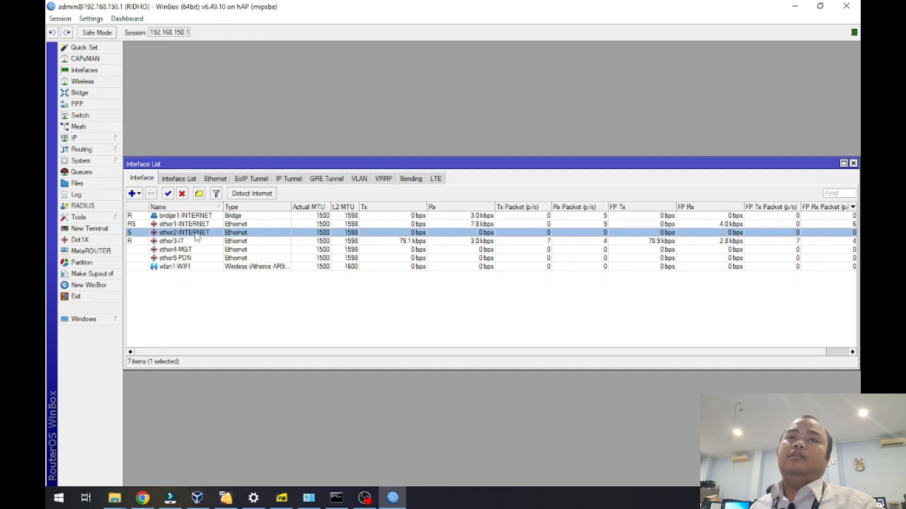
pyautogui.click(191, 224)
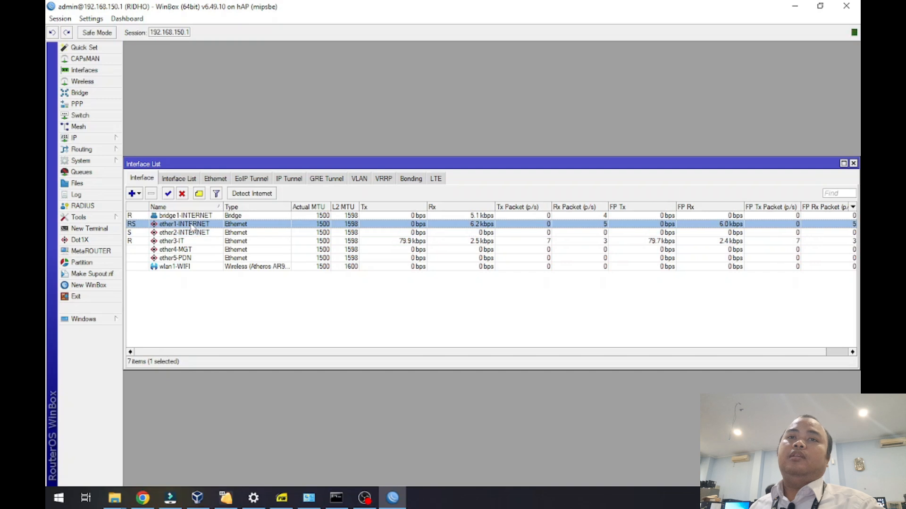
pyautogui.click(189, 233)
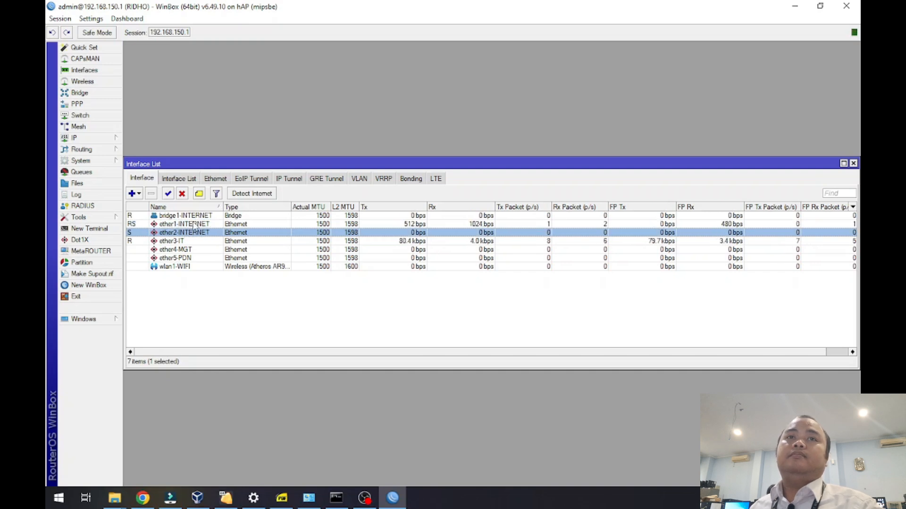
# Inspect the settings of bridge1-INTERNET and the full names of its member ports, and close the Bridge window.
pyautogui.click(195, 216)
pyautogui.click(80, 93)
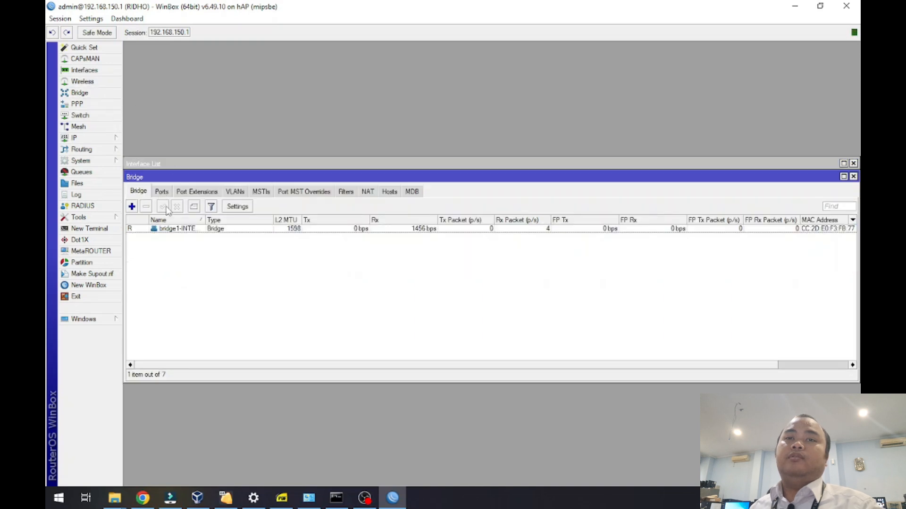
pyautogui.doubleClick(170, 230)
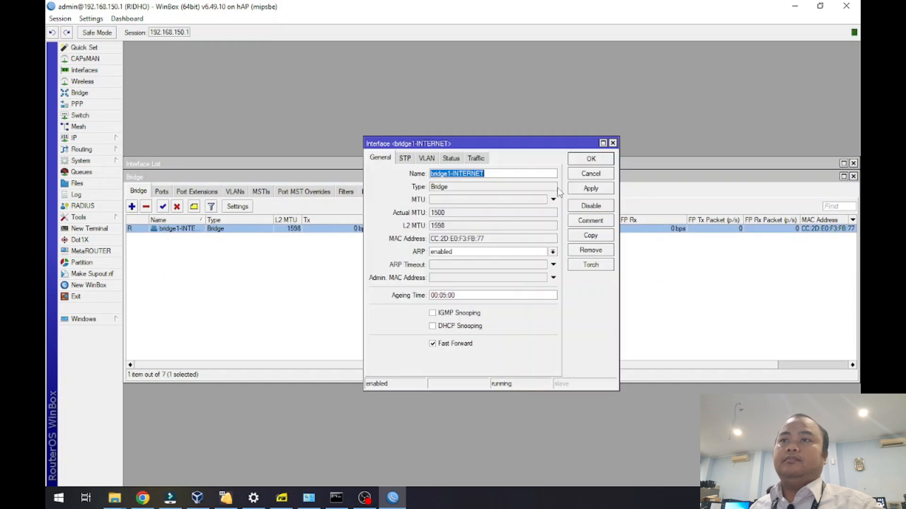
pyautogui.click(605, 161)
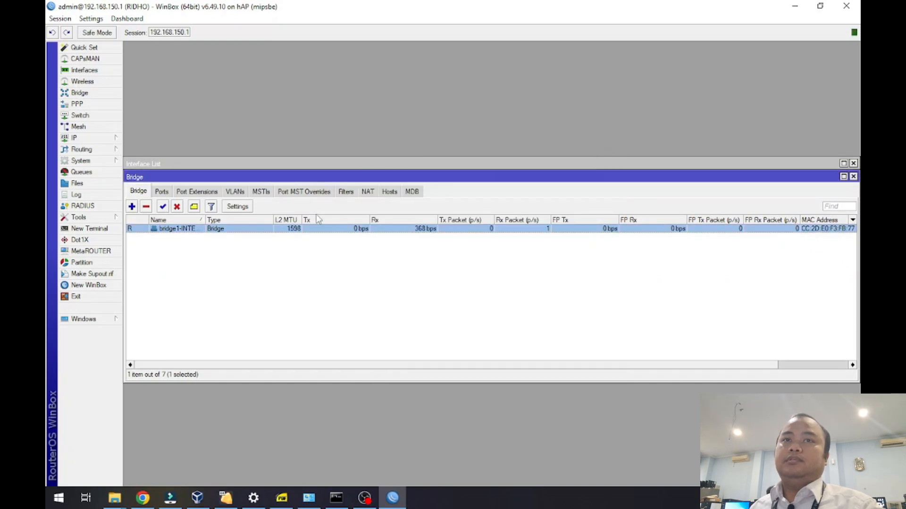
pyautogui.click(161, 192)
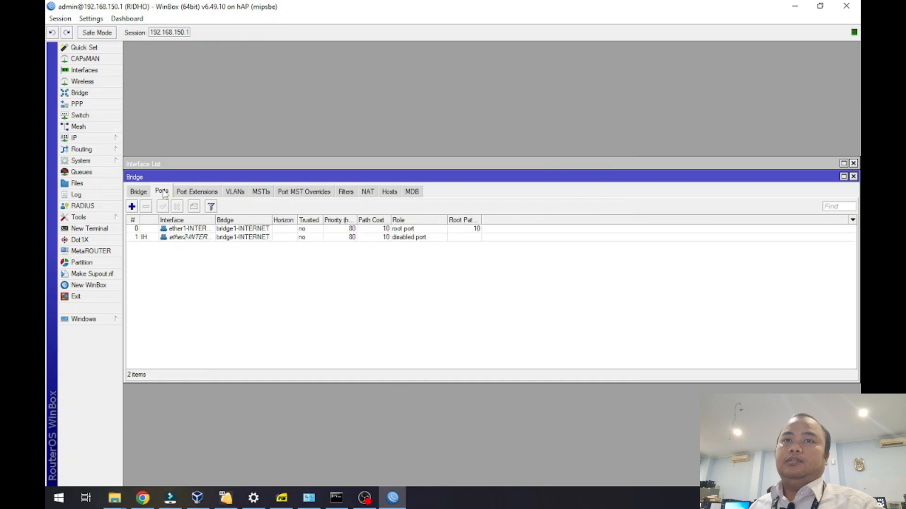
pyautogui.doubleClick(216, 221)
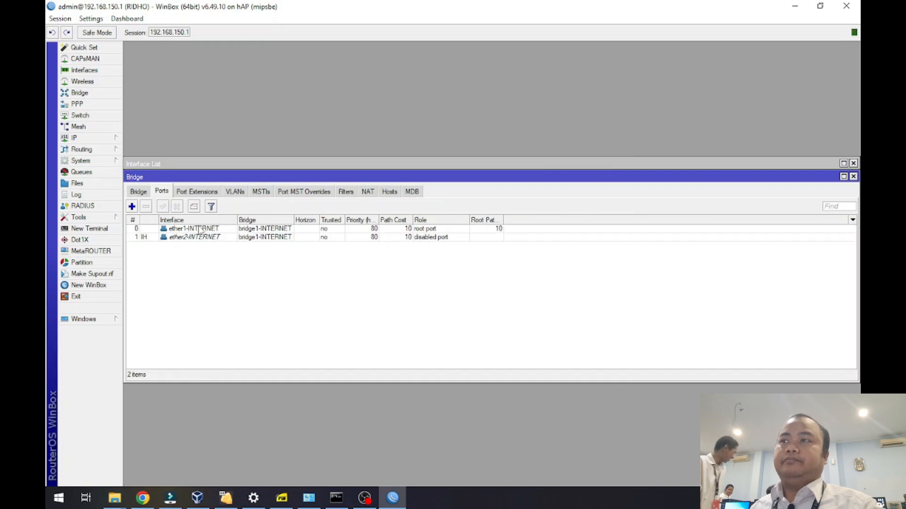
pyautogui.click(853, 176)
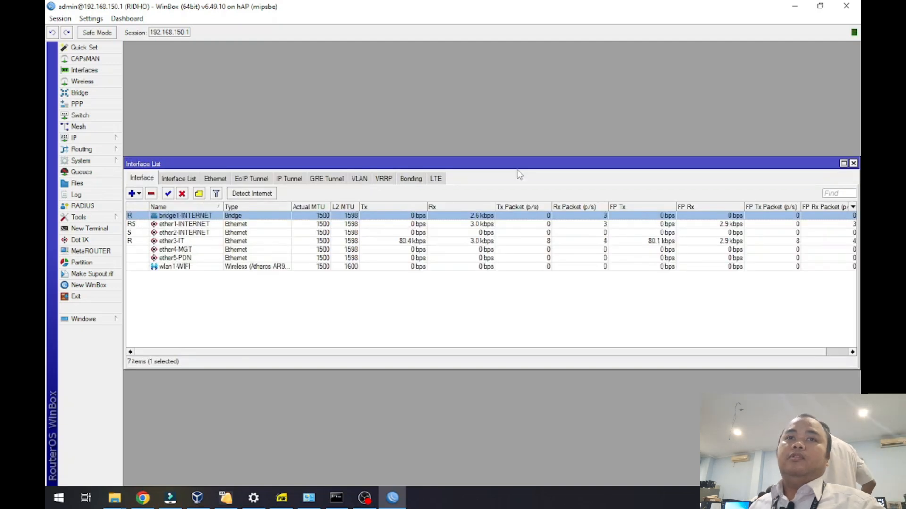
# Examine the ether3-IT, ether4-MGT and ether5-PDN interfaces and recheck the project rules in the PDF.
pyautogui.click(200, 242)
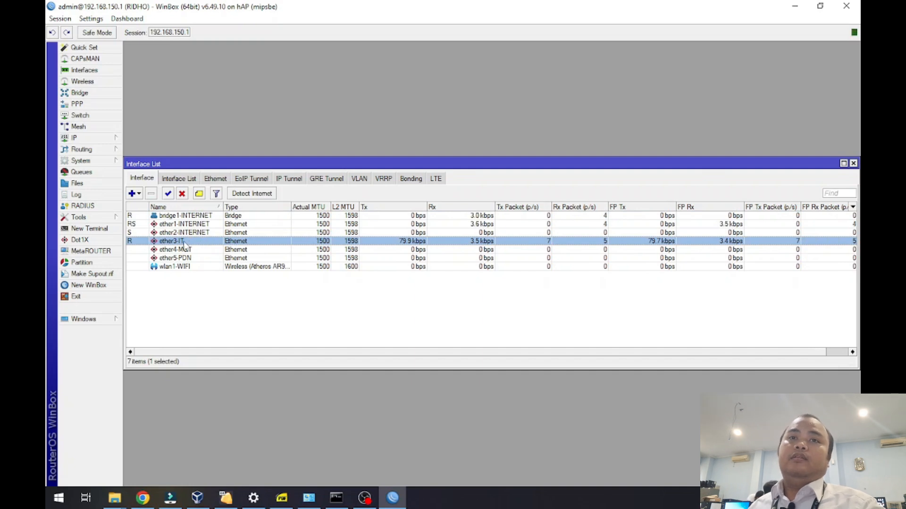
pyautogui.click(199, 254)
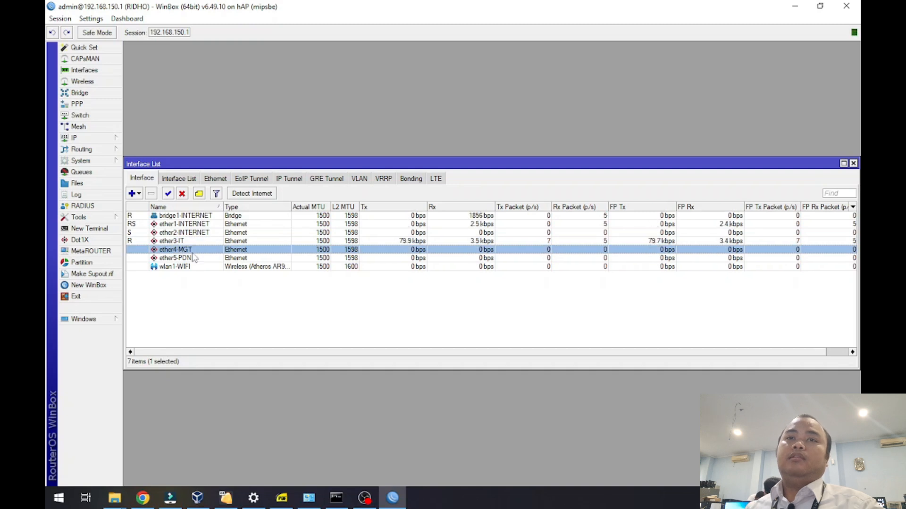
pyautogui.click(200, 260)
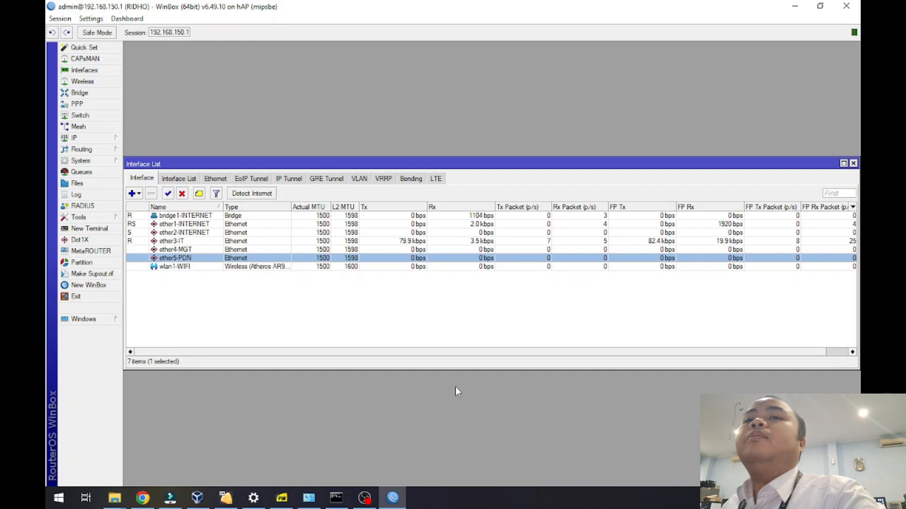
pyautogui.click(282, 498)
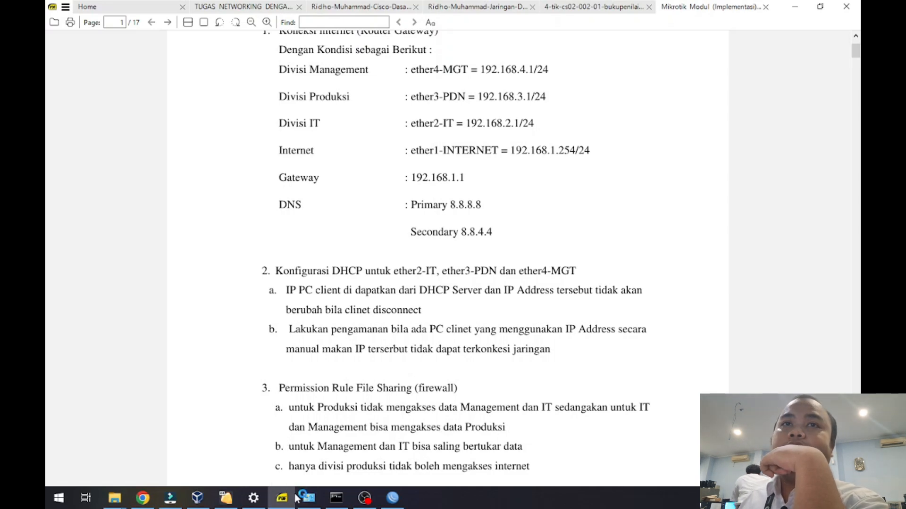
pyautogui.hotkey('alt', 'Tab')
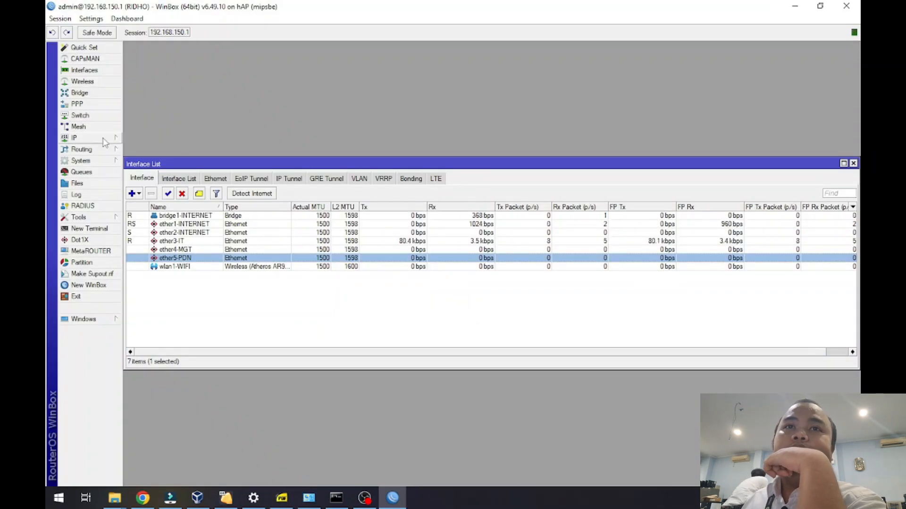
# Open the list of DHCP servers and examine the entries for ether3-IT and ether4-MGT.
pyautogui.click(84, 137)
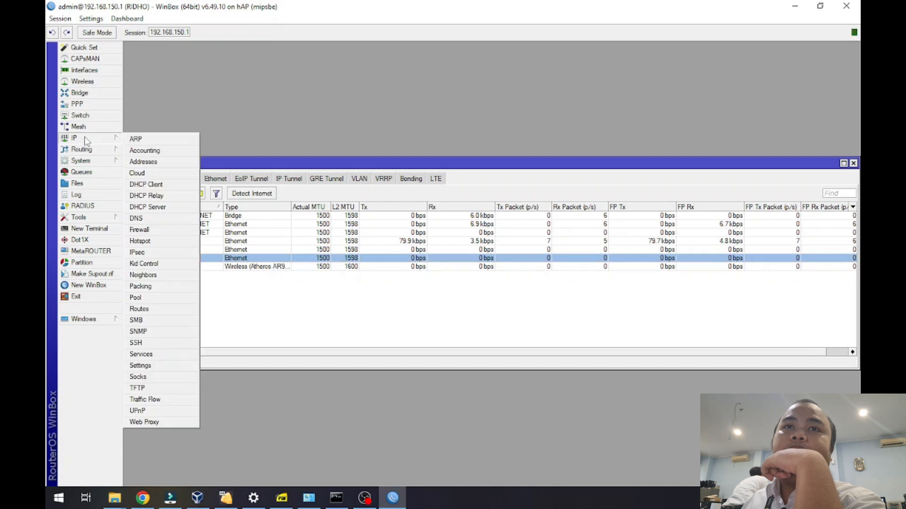
pyautogui.click(150, 207)
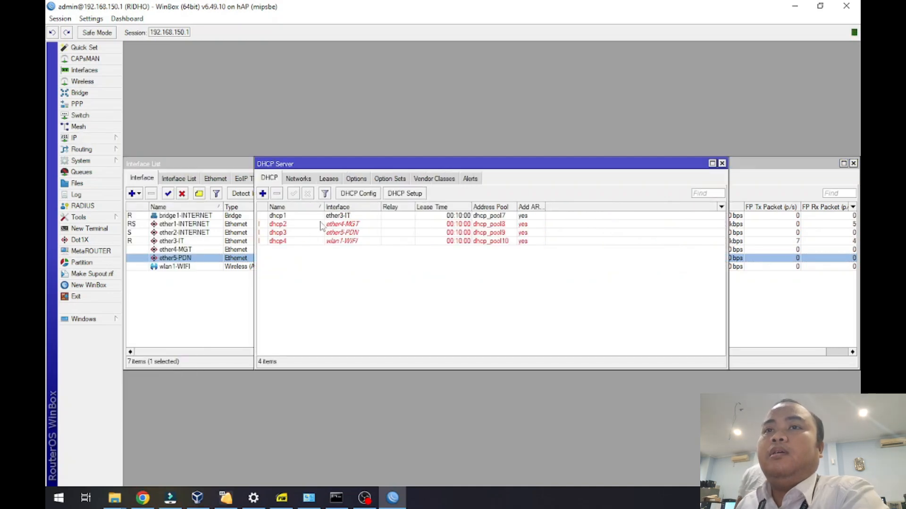
pyautogui.click(355, 217)
pyautogui.click(357, 226)
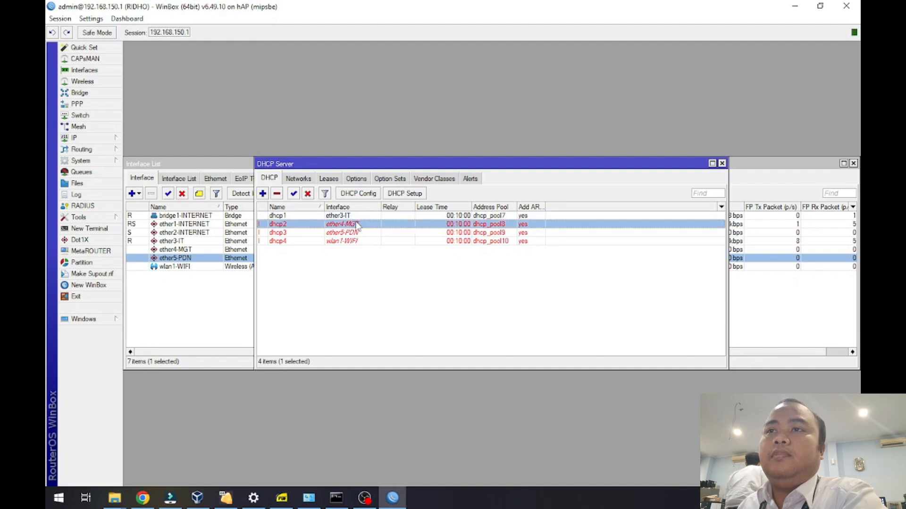
pyautogui.click(358, 216)
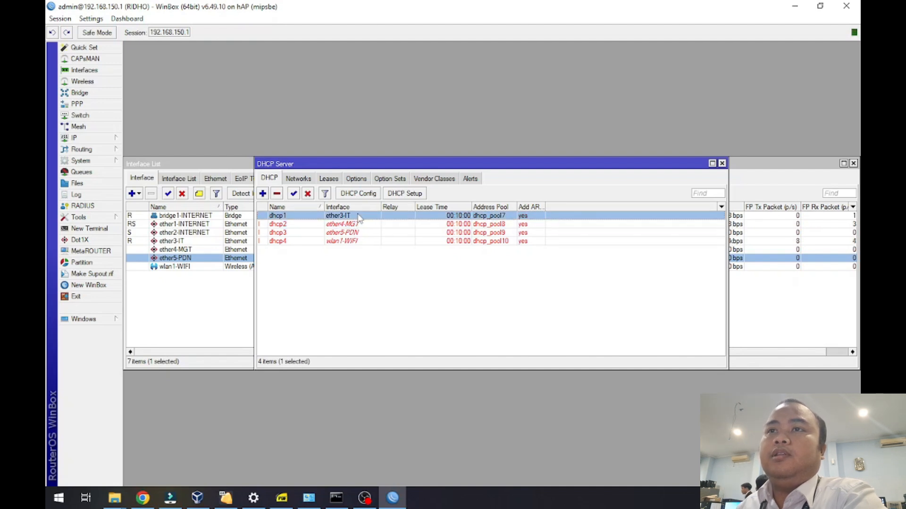
# Inspect the settings of DHCP server dhcp1, close them without changes, and examine the dhcp2 and dhcp3 entries.
pyautogui.doubleClick(358, 216)
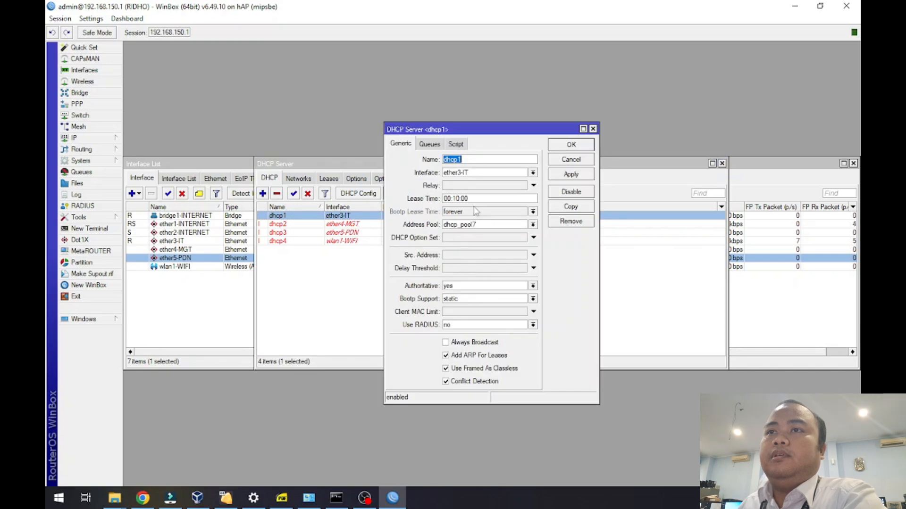
pyautogui.click(479, 174)
pyautogui.press('Return')
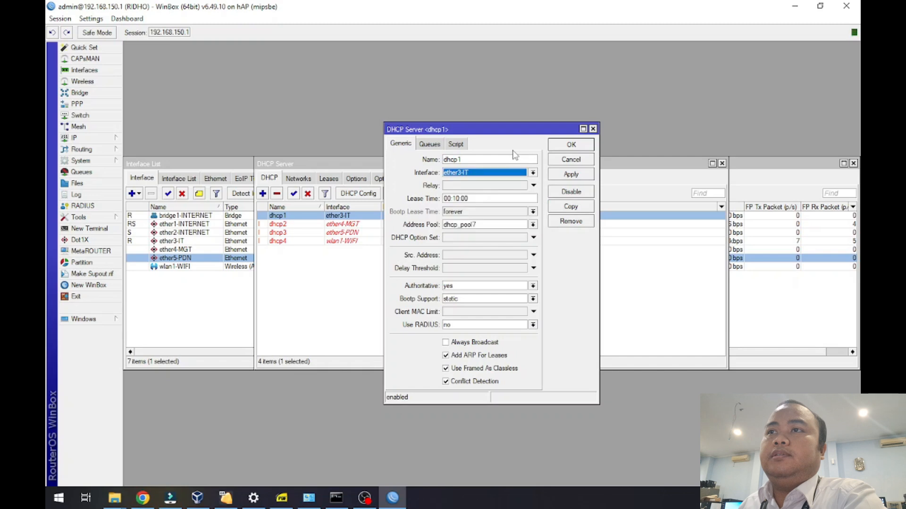
pyautogui.click(582, 163)
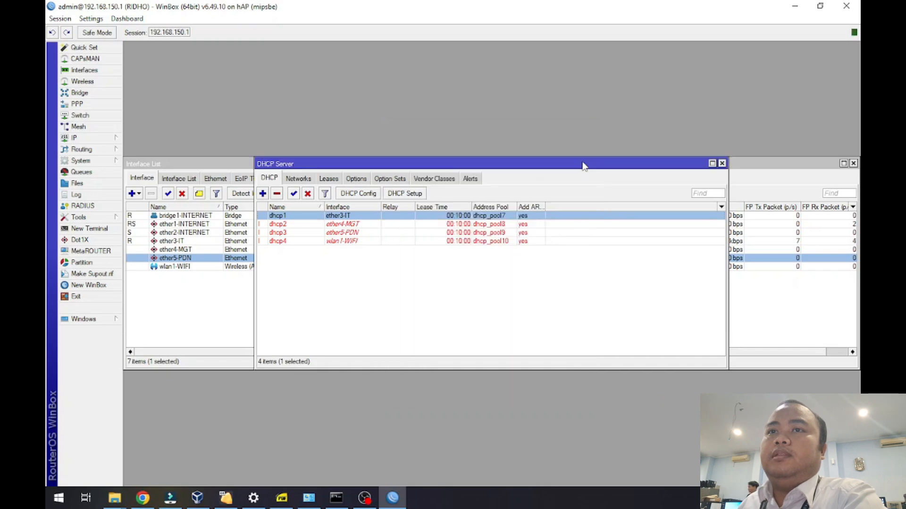
pyautogui.click(350, 227)
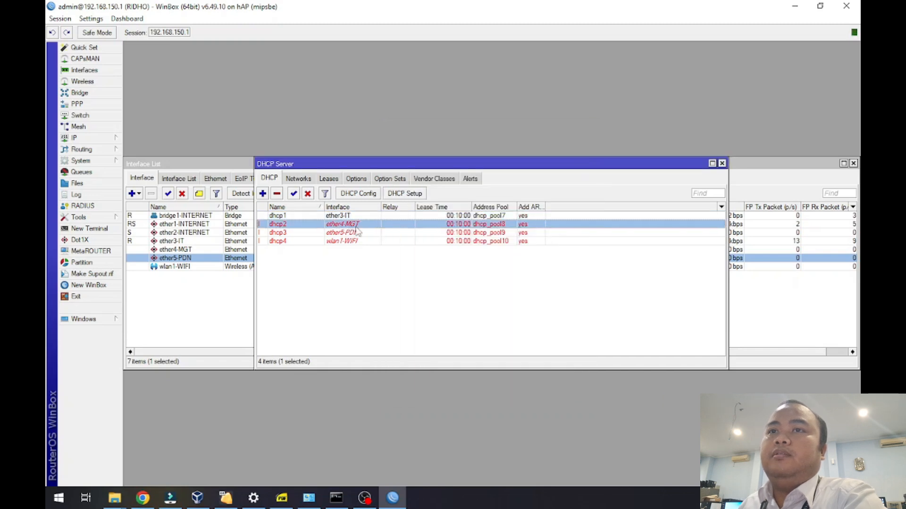
pyautogui.click(359, 234)
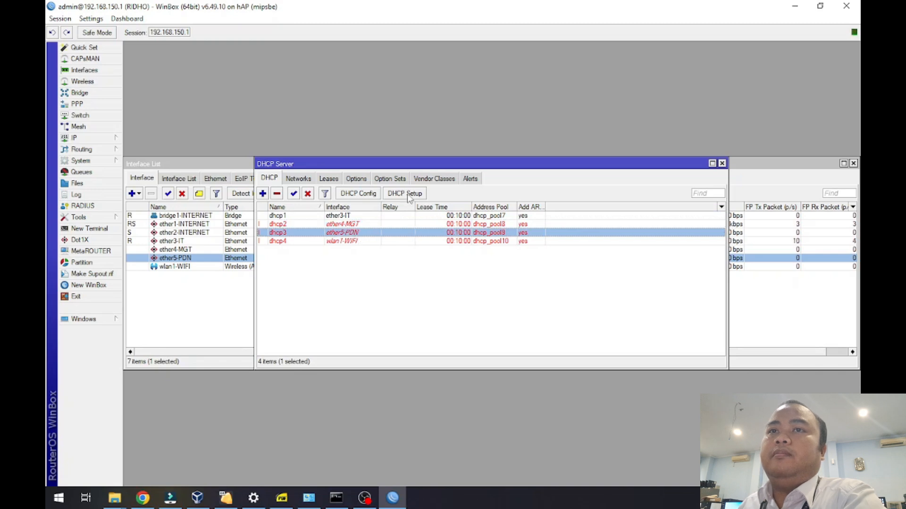
# View the DHCP networks and inspect the details of the 192.168.130.0/24 network without changing them.
pyautogui.click(298, 178)
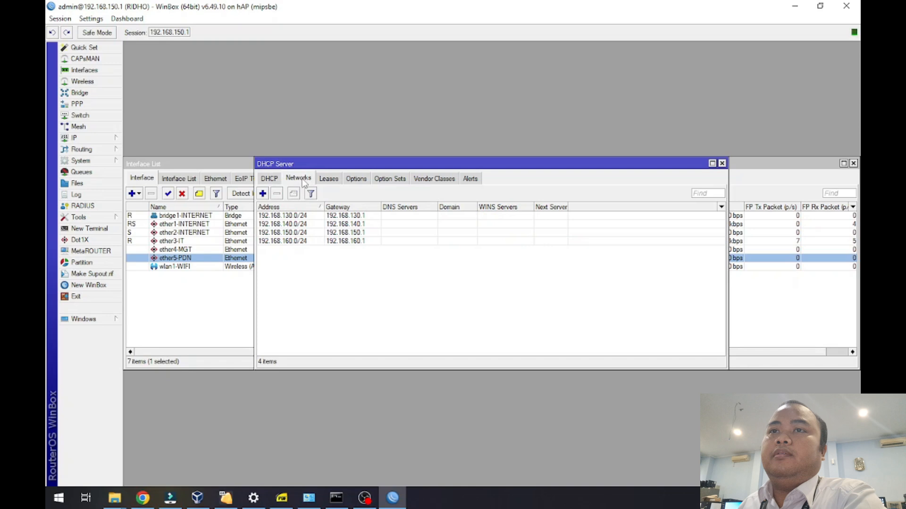
pyautogui.click(308, 217)
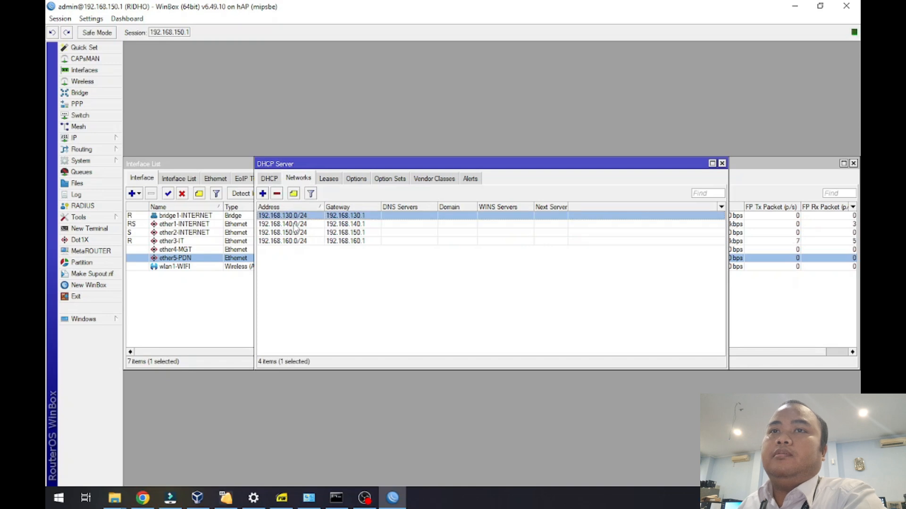
pyautogui.doubleClick(304, 217)
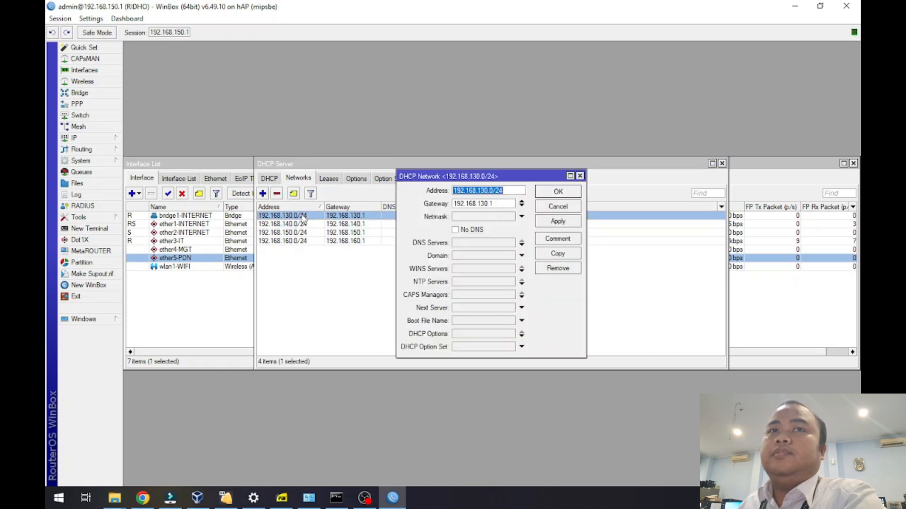
pyautogui.click(567, 206)
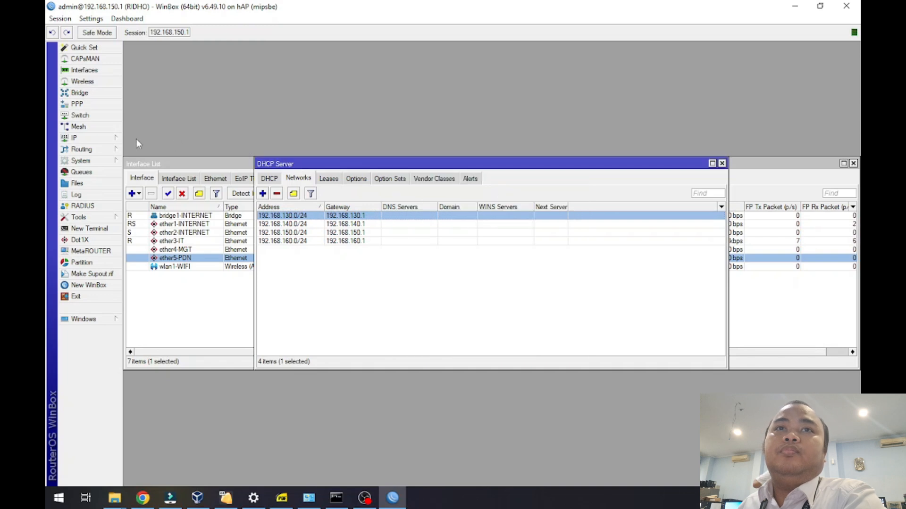
# Open the IP pools and examine the address ranges of dhcp_pool7, dhcp_pool8, dhcp_pool9 and dhcp_pool10.
pyautogui.click(90, 137)
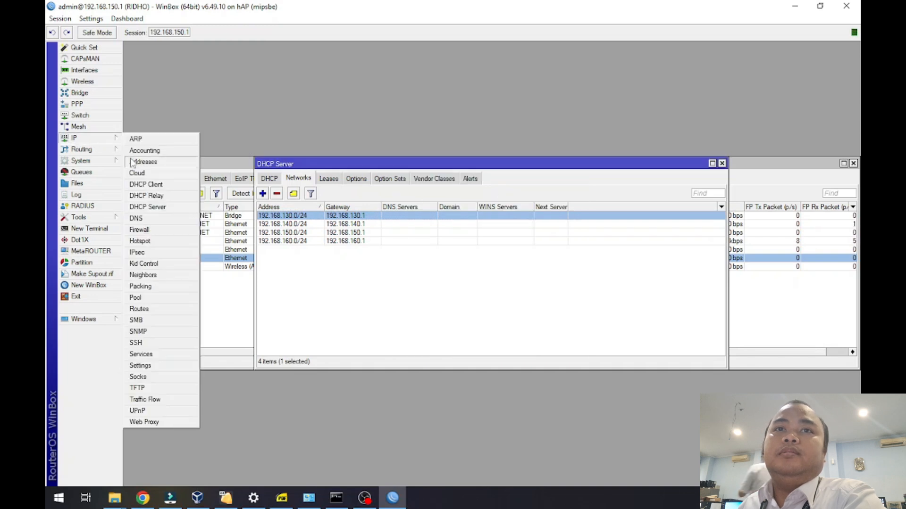
pyautogui.click(137, 297)
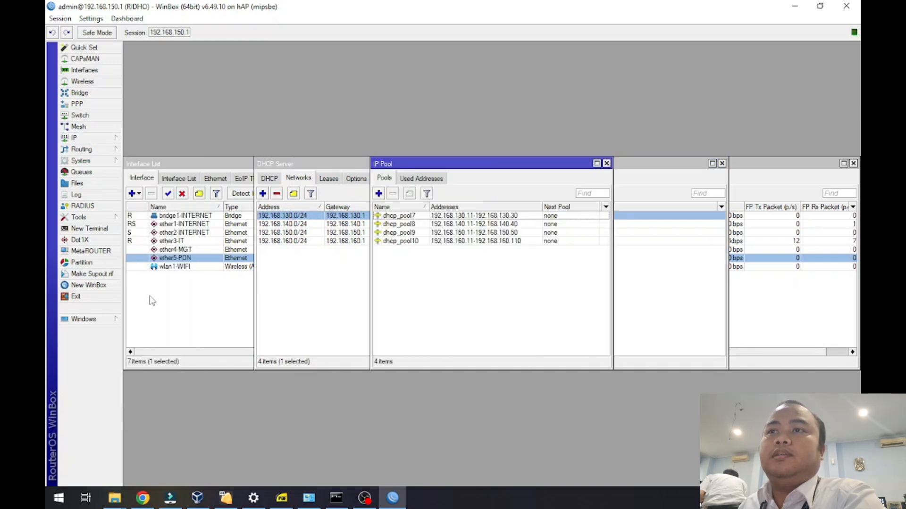
pyautogui.click(504, 217)
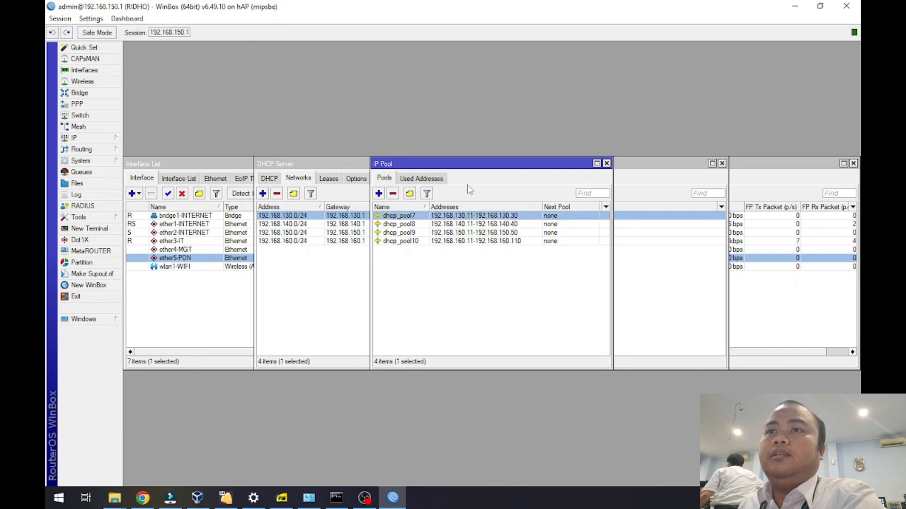
pyautogui.moveTo(462, 165); pyautogui.dragTo(506, 166)
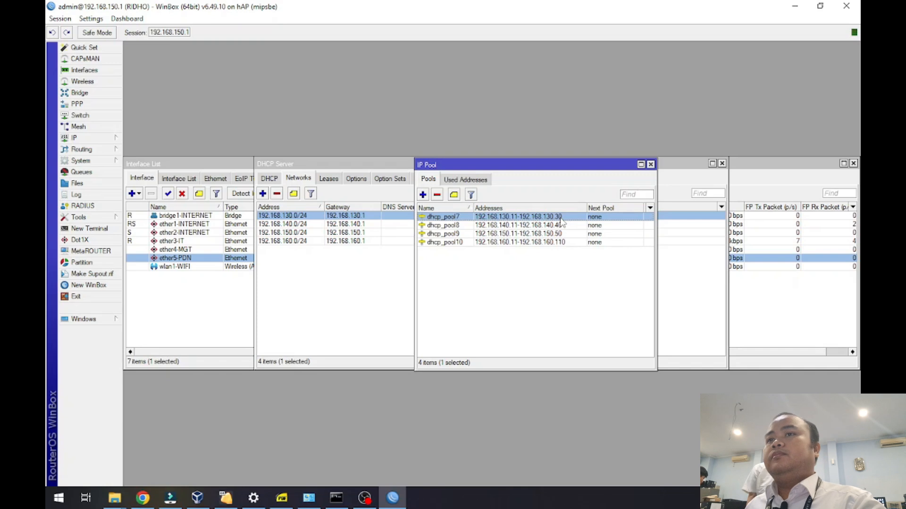
pyautogui.click(523, 227)
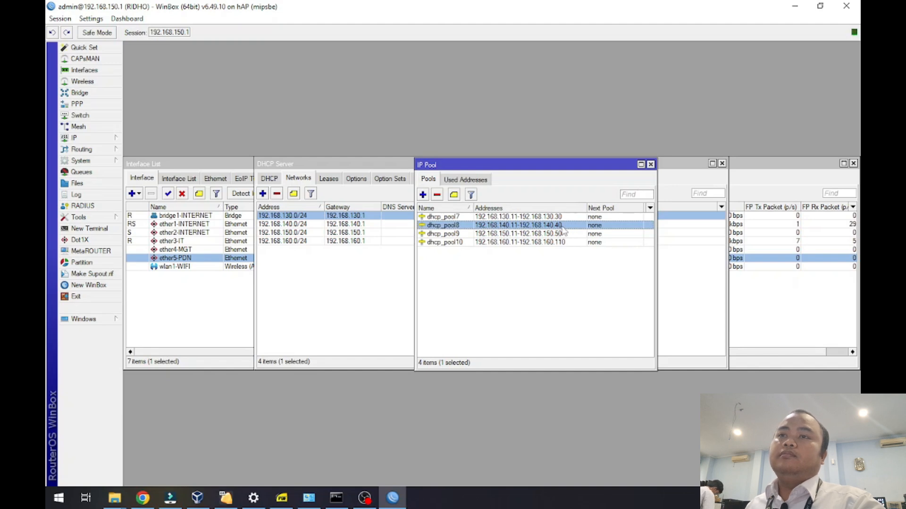
pyautogui.click(506, 235)
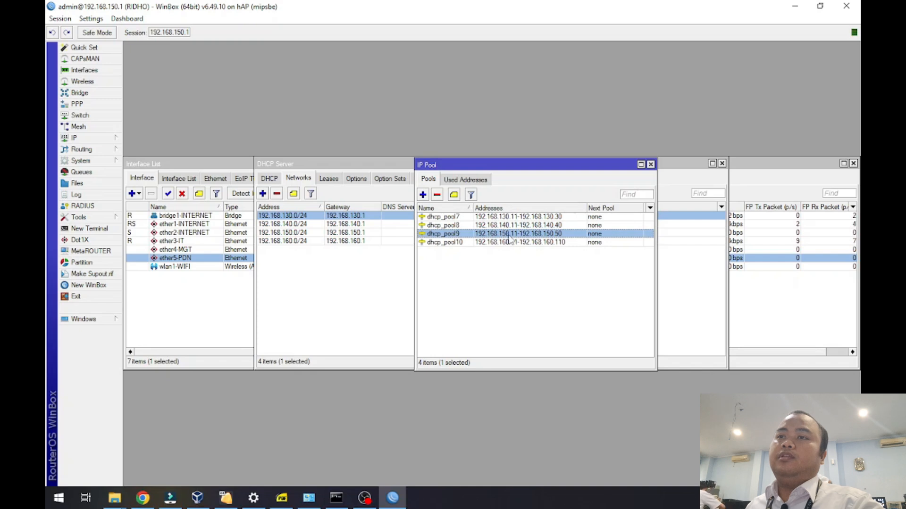
pyautogui.click(562, 243)
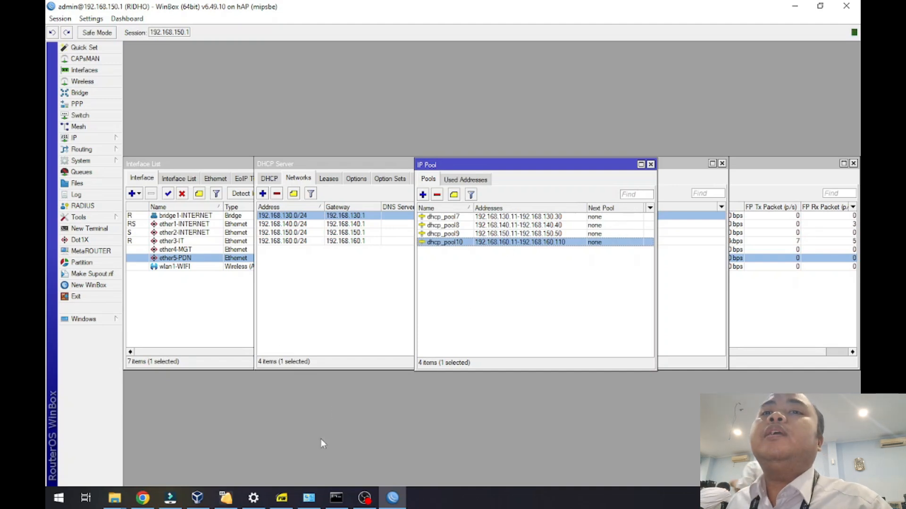
# Recheck the DHCP rules in the project PDF, return to WinBox, and close the IP Pool and DHCP Server windows.
pyautogui.click(277, 493)
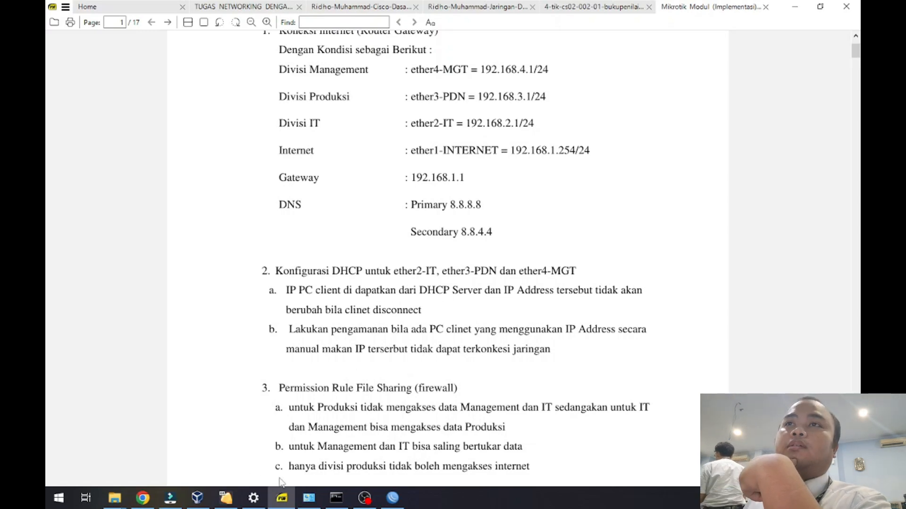
pyautogui.moveTo(277, 499)
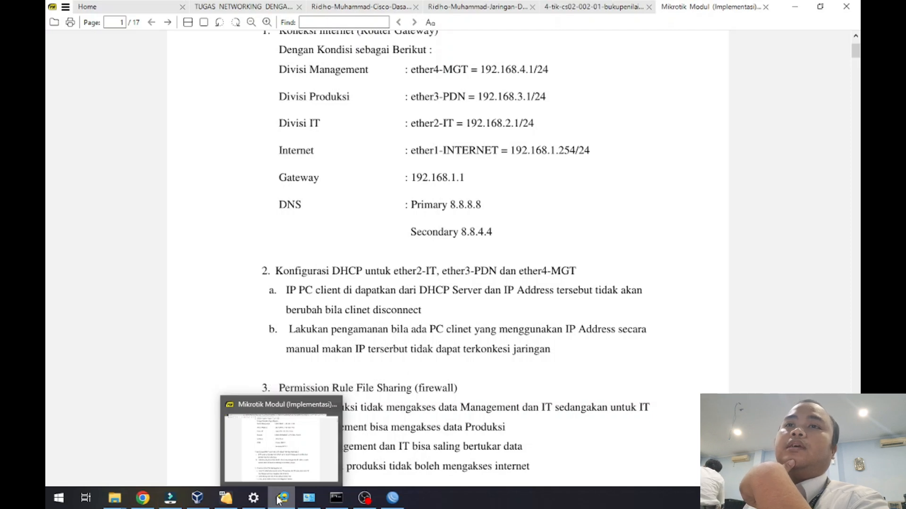
pyautogui.click(279, 499)
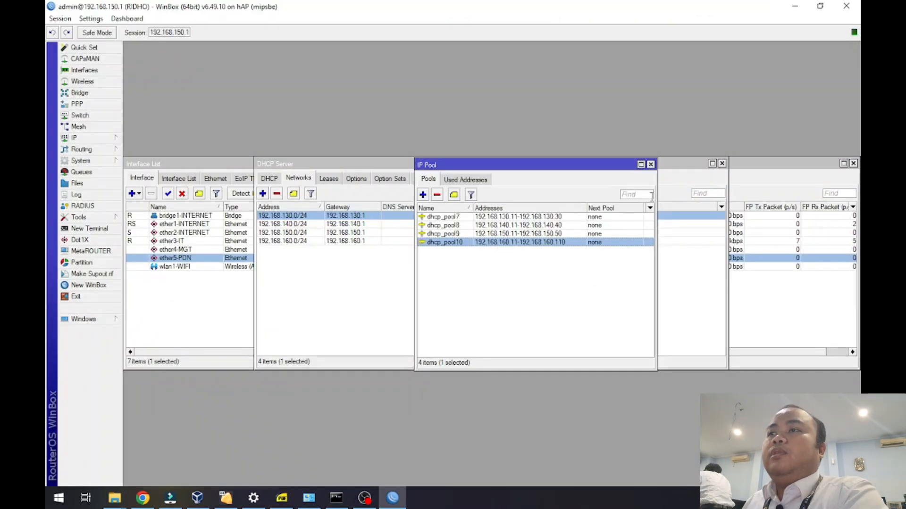
pyautogui.click(650, 164)
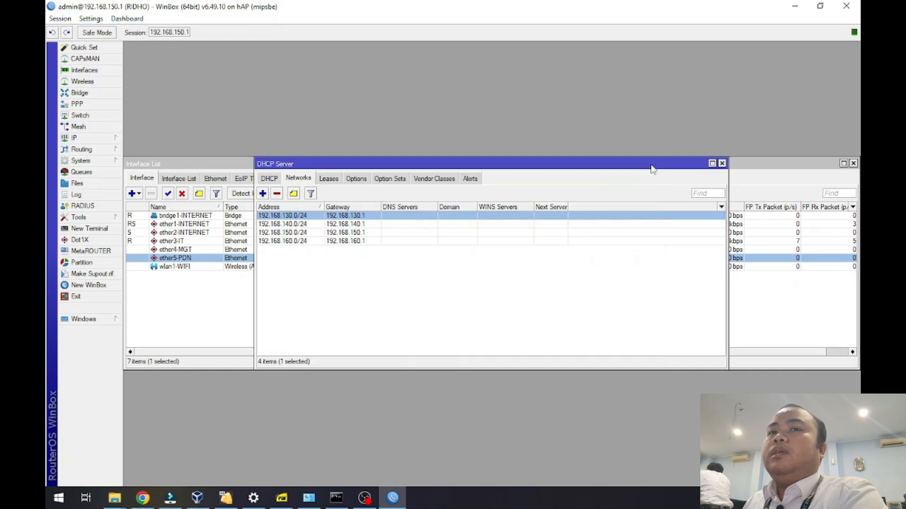
pyautogui.click(722, 164)
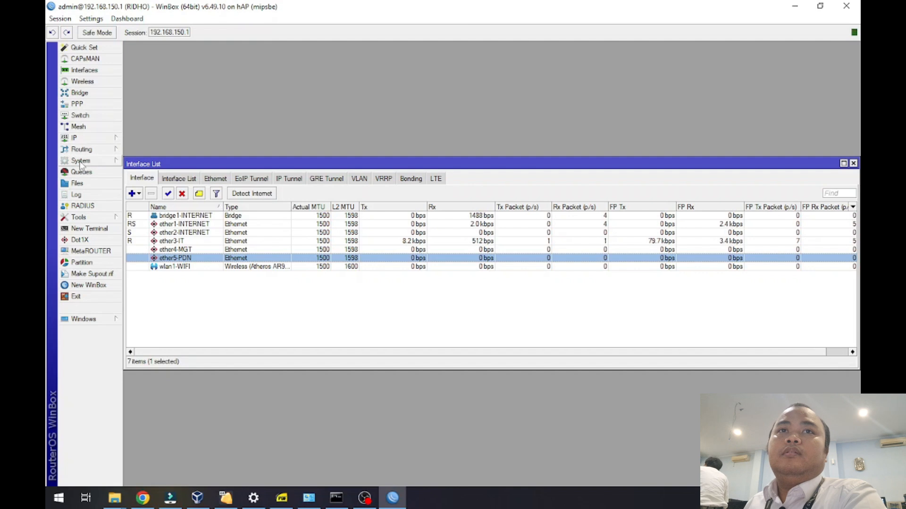
# Reopen the DHCP server's leases and inspect the lease for 192.168.130.19 without changing it.
pyautogui.click(73, 137)
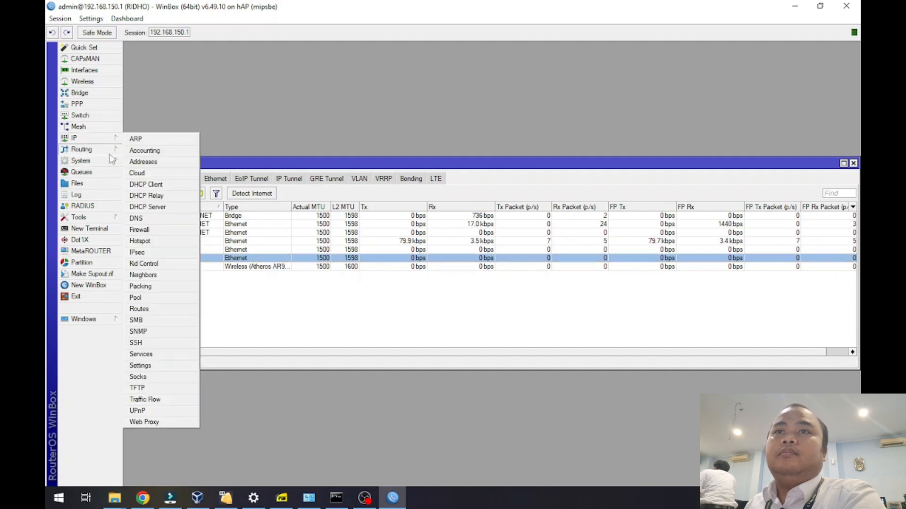
pyautogui.click(149, 207)
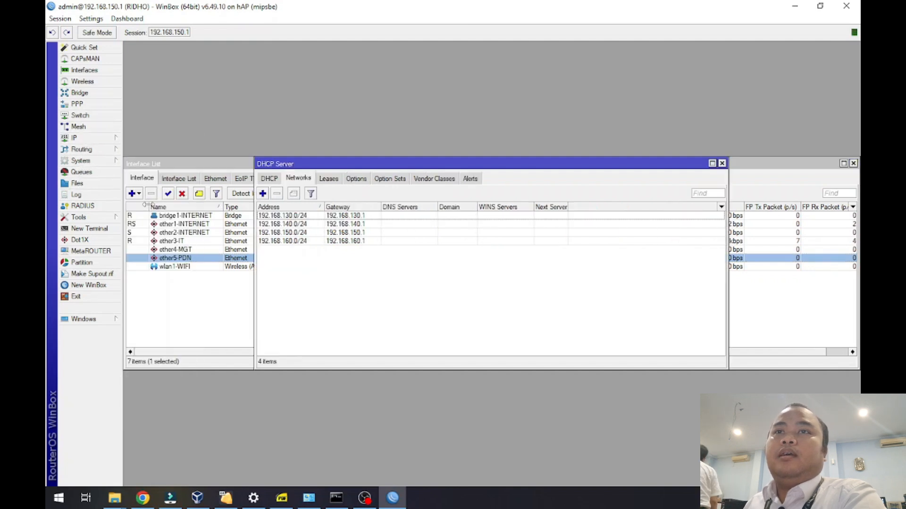
pyautogui.click(332, 181)
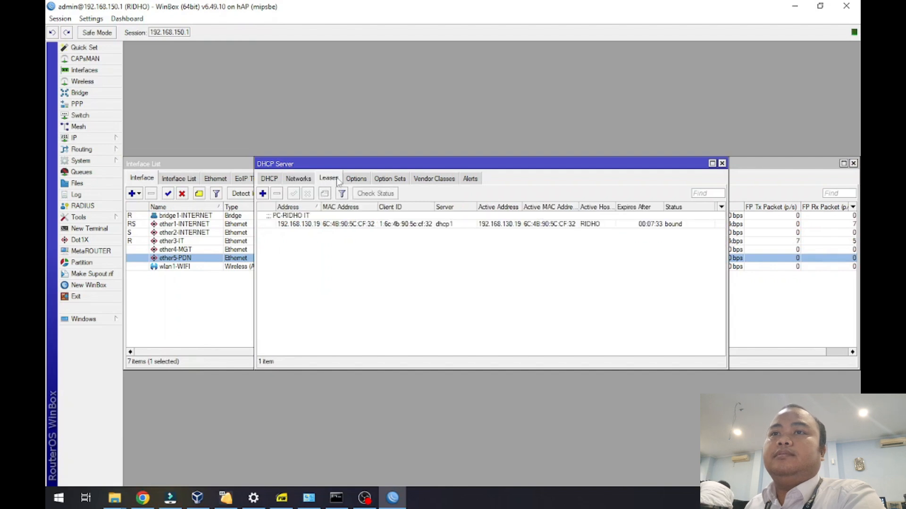
pyautogui.click(384, 224)
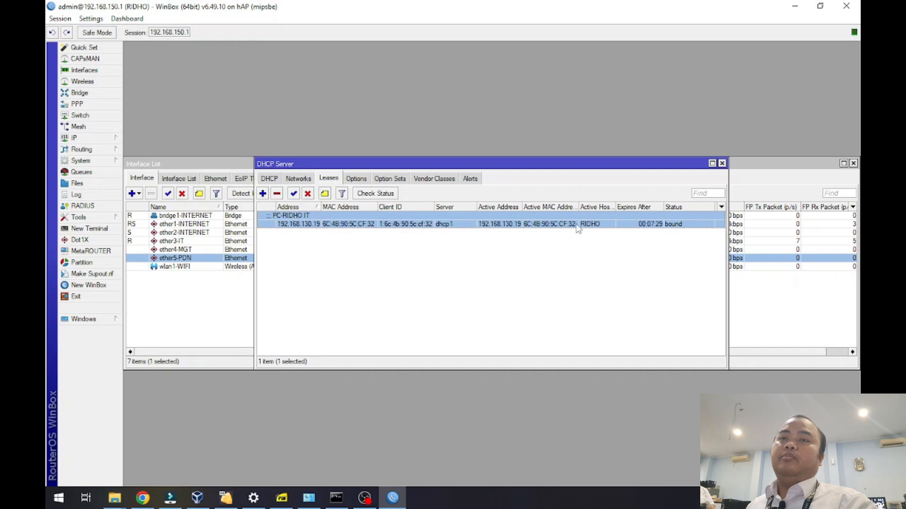
pyautogui.doubleClick(301, 225)
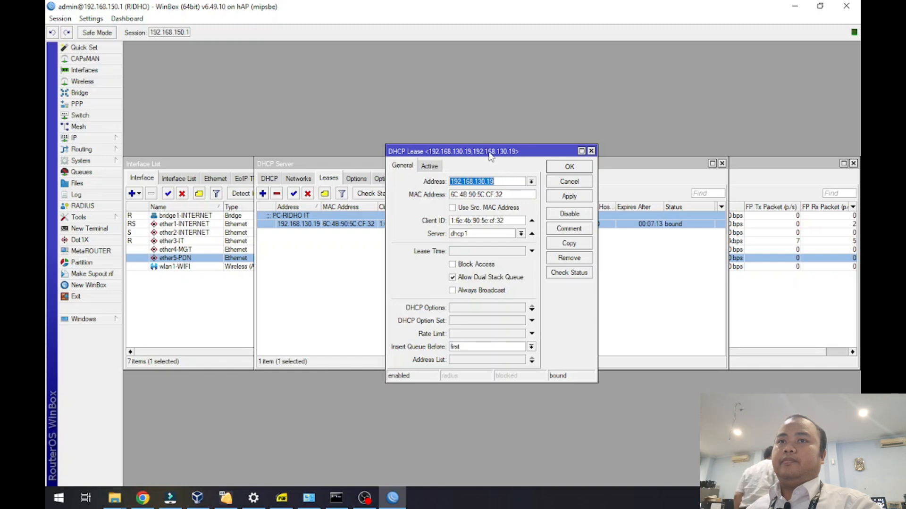
pyautogui.moveTo(490, 156); pyautogui.dragTo(541, 130)
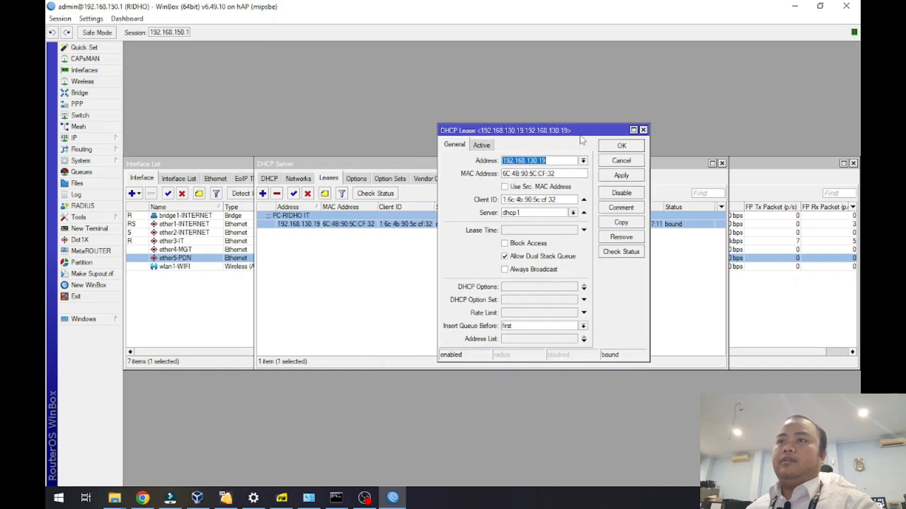
pyautogui.click(622, 162)
pyautogui.click(476, 269)
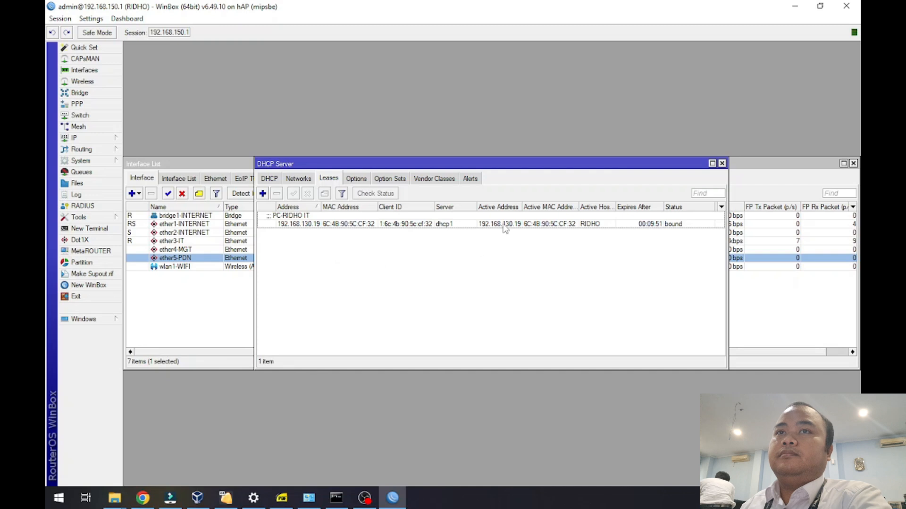
# Glance over the DHCP networks and leases, run ipconfig to check the Ethernet adapter's IPv4 address, and return to WinBox.
pyautogui.click(299, 178)
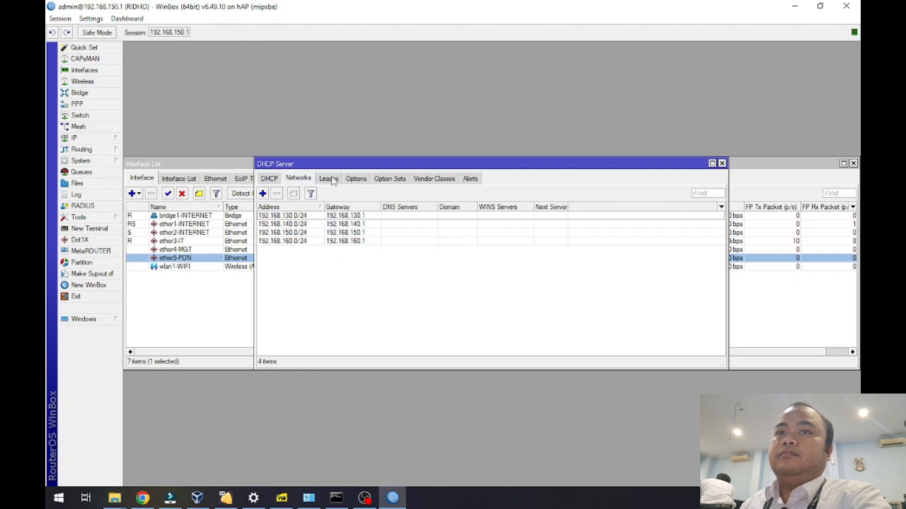
pyautogui.click(330, 178)
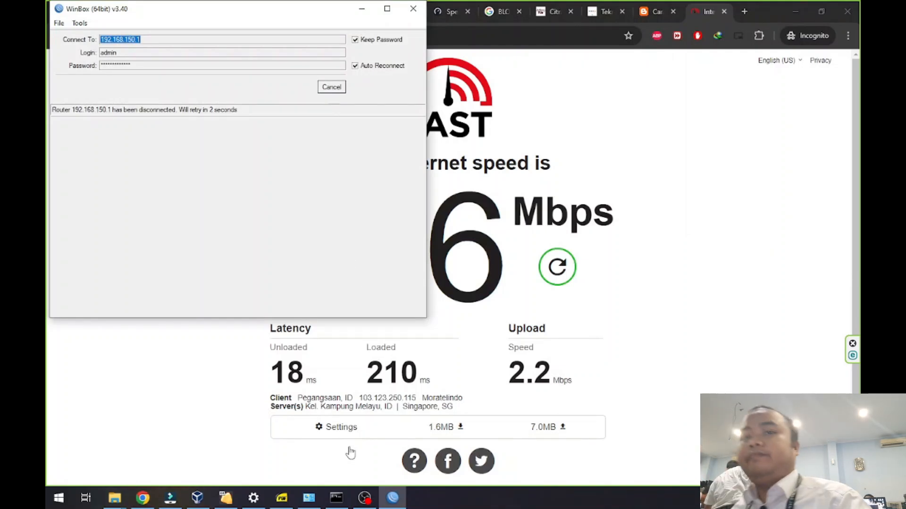
pyautogui.click(337, 497)
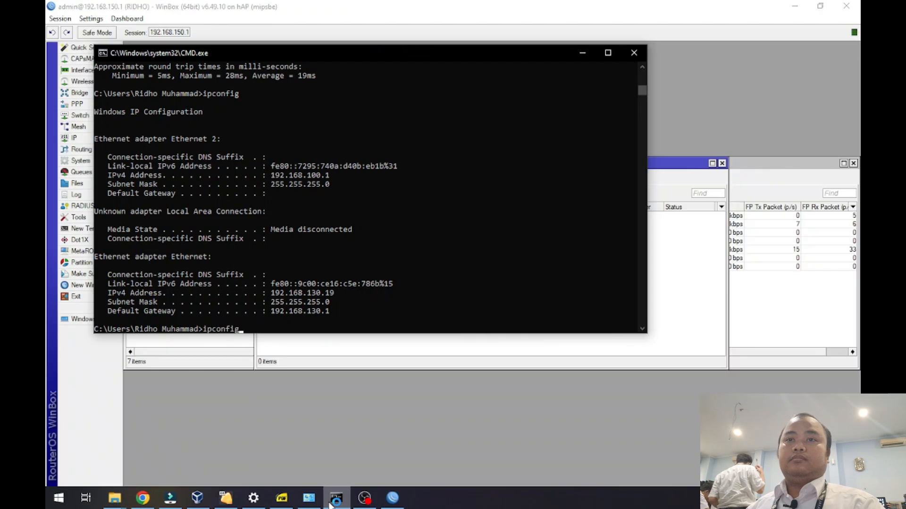
pyautogui.press('Return')
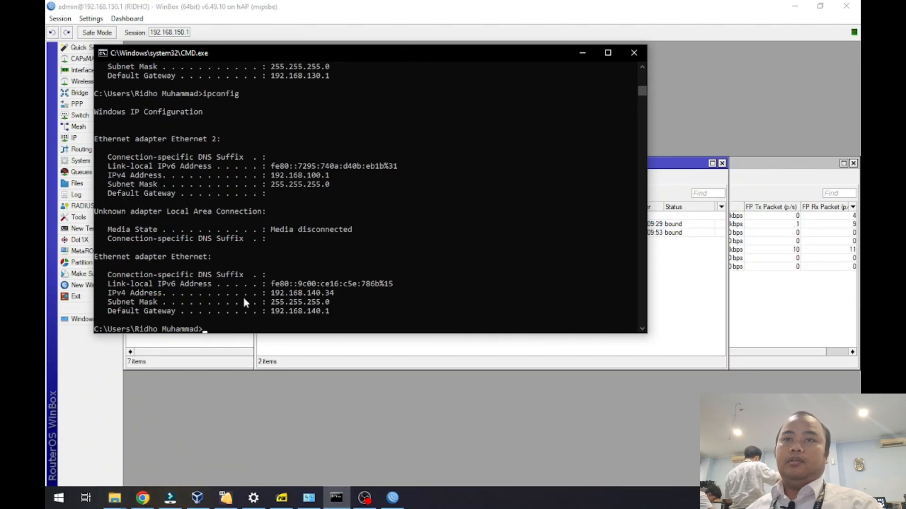
pyautogui.moveTo(271, 292); pyautogui.dragTo(339, 293)
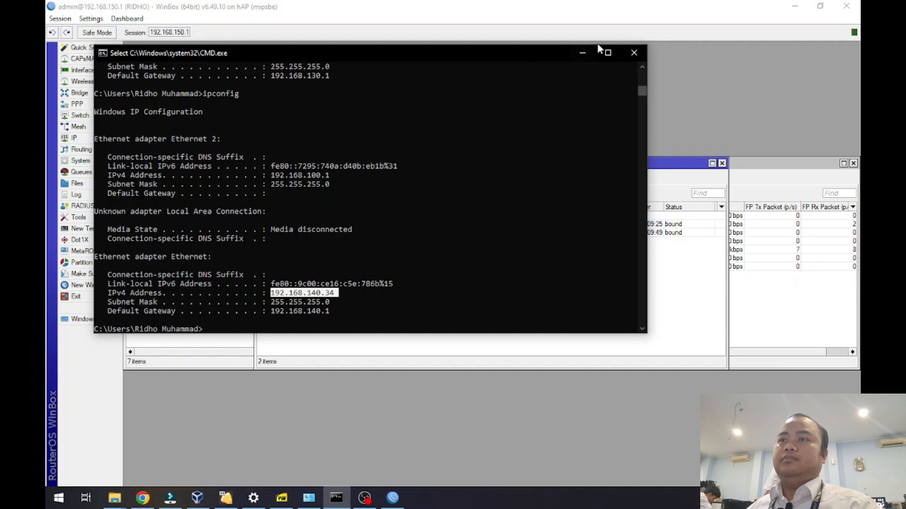
pyautogui.click(681, 287)
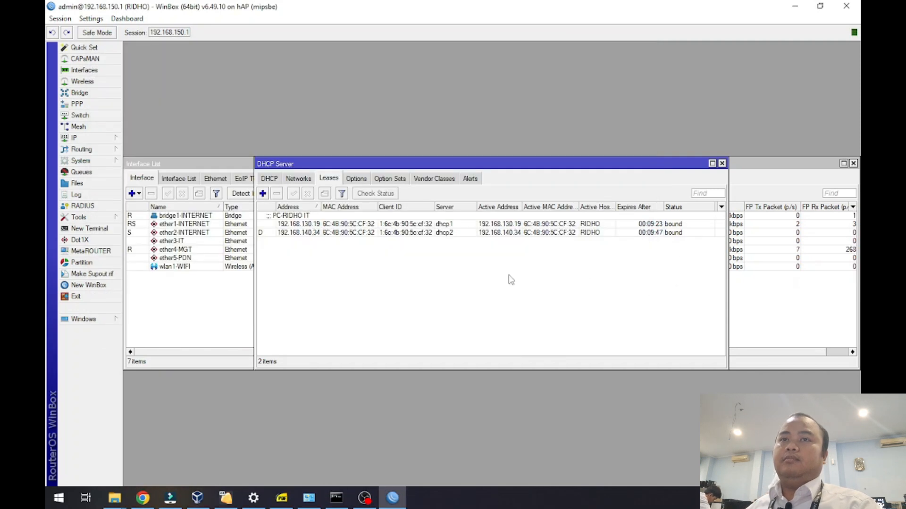
# Compare the 192.168.140.34 lease on dhcp2 with the 192.168.130.19 lease on dhcp1.
pyautogui.click(263, 234)
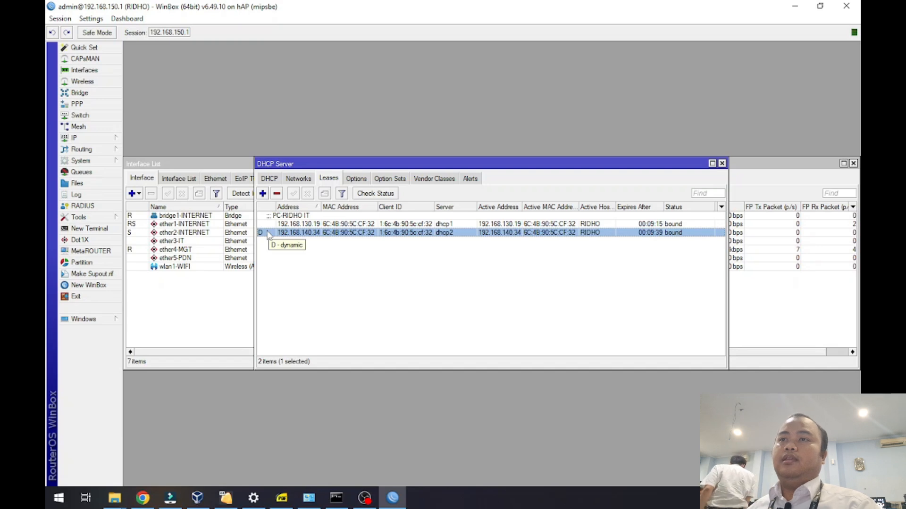
pyautogui.click(547, 225)
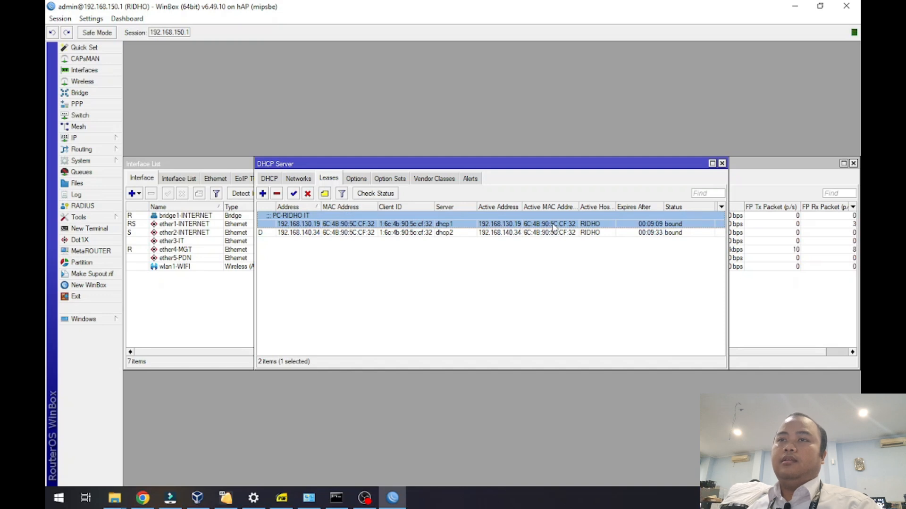
pyautogui.click(514, 233)
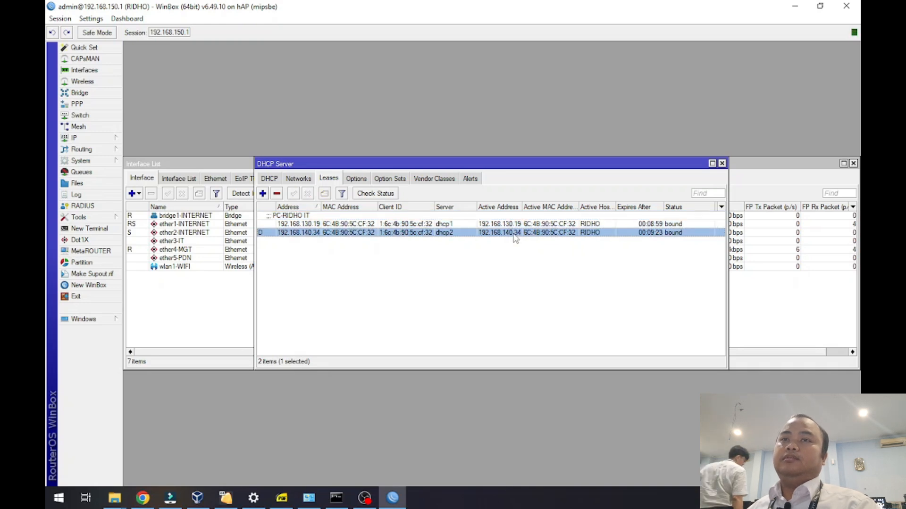
# Open the details of the 192.168.140.34 lease, make the lease static, and close its dialog.
pyautogui.doubleClick(358, 233)
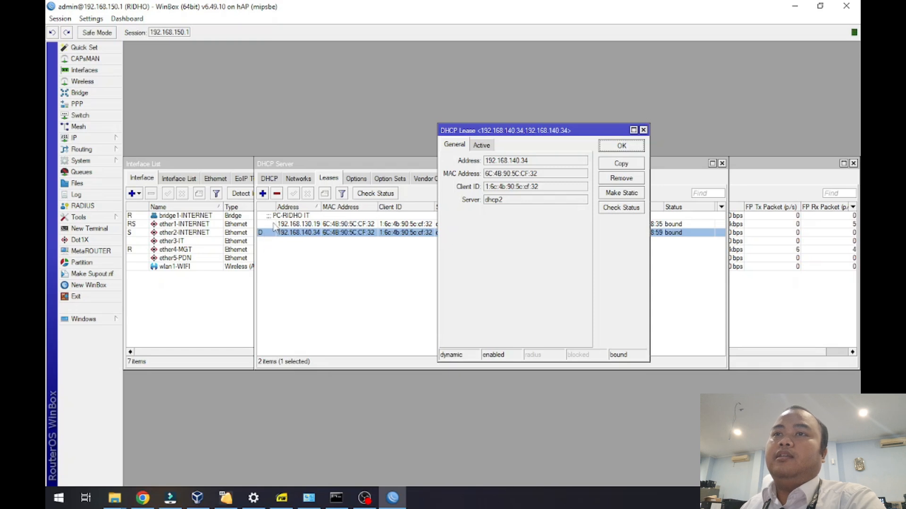
pyautogui.moveTo(503, 131); pyautogui.dragTo(654, 139)
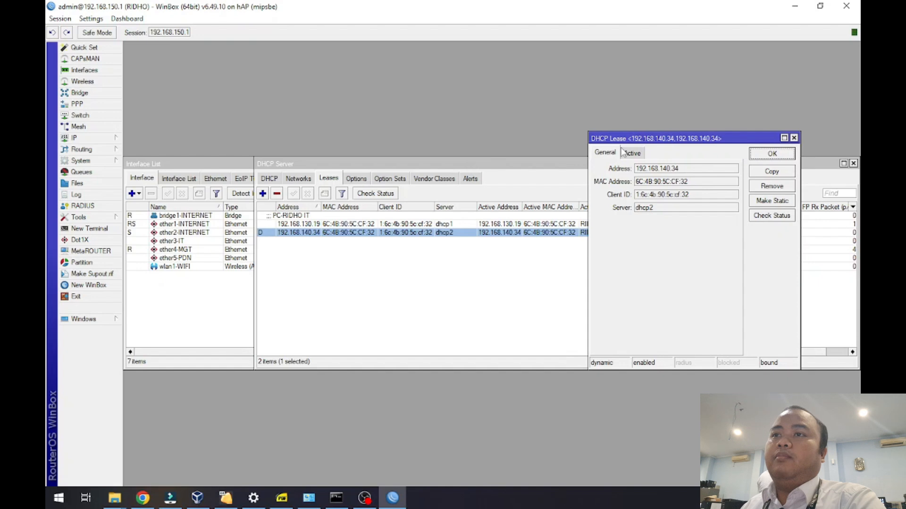
pyautogui.moveTo(629, 139); pyautogui.dragTo(684, 143)
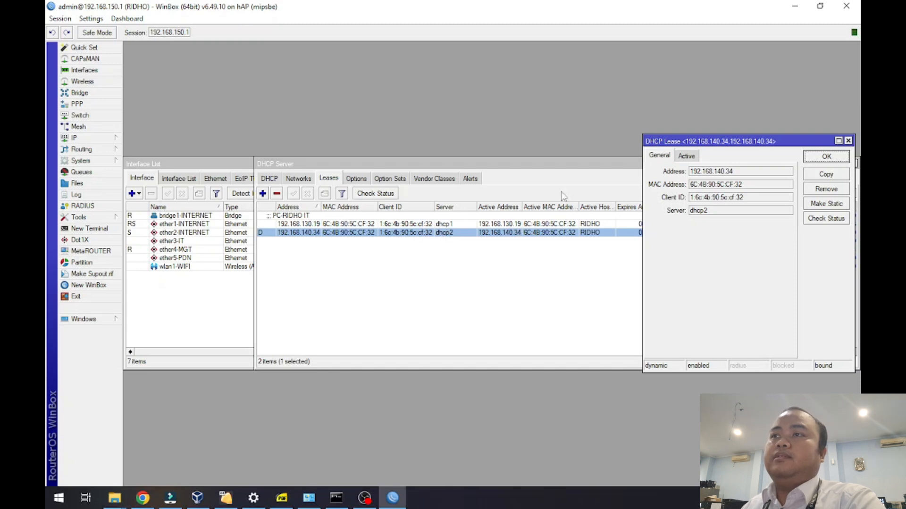
pyautogui.moveTo(724, 146); pyautogui.dragTo(569, 145)
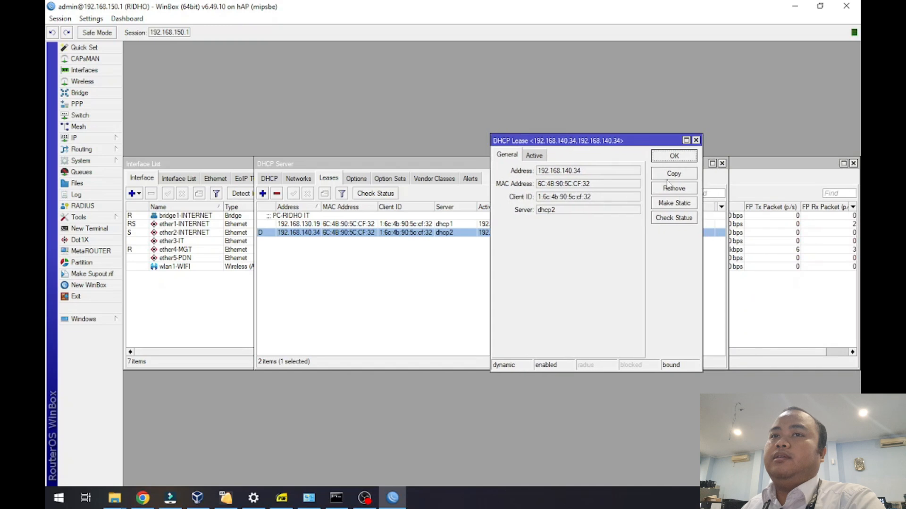
pyautogui.click(676, 205)
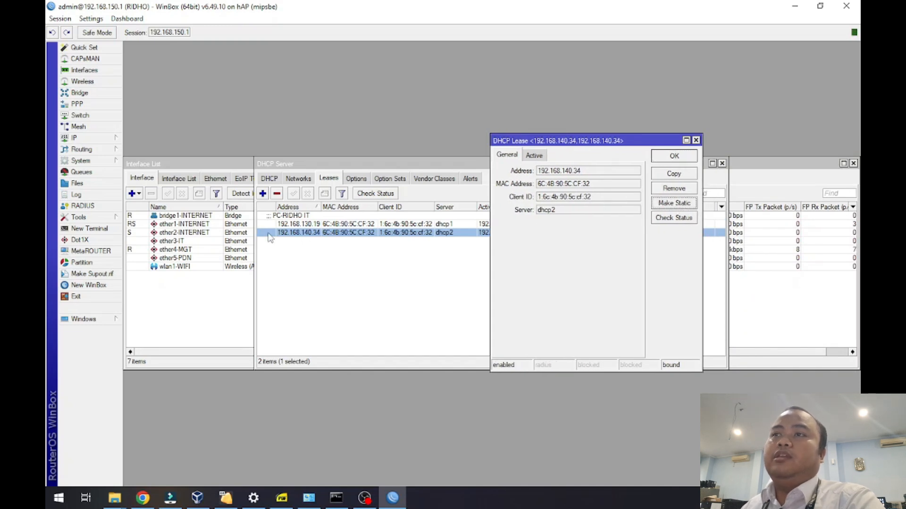
pyautogui.click(696, 140)
# Comment the 192.168.140.34 lease with "PC-", the PC owner's name and "-MANAGEMENT" in capitals.
pyautogui.click(332, 233)
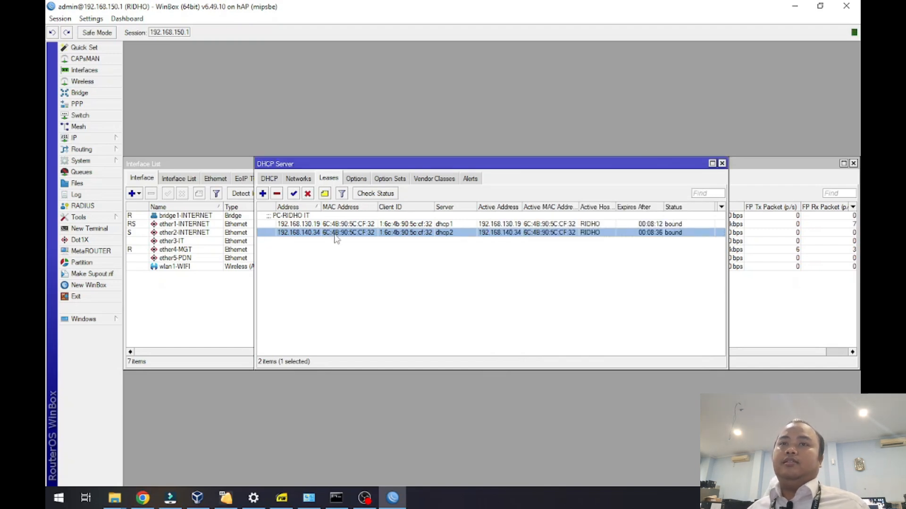
pyautogui.click(322, 197)
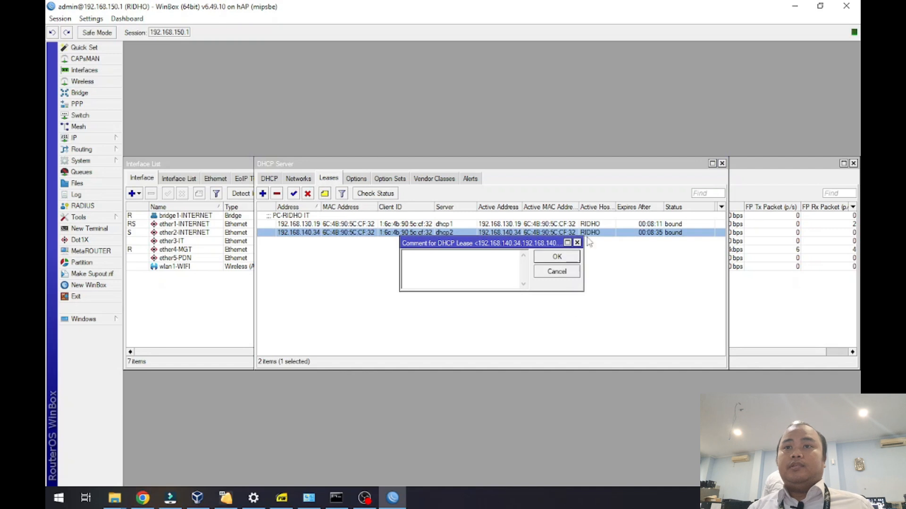
pyautogui.write('p')
pyautogui.press('BackSpace')
pyautogui.write('PC=')
pyautogui.write('-RIDH')
pyautogui.write('O-MANAGEMENT')
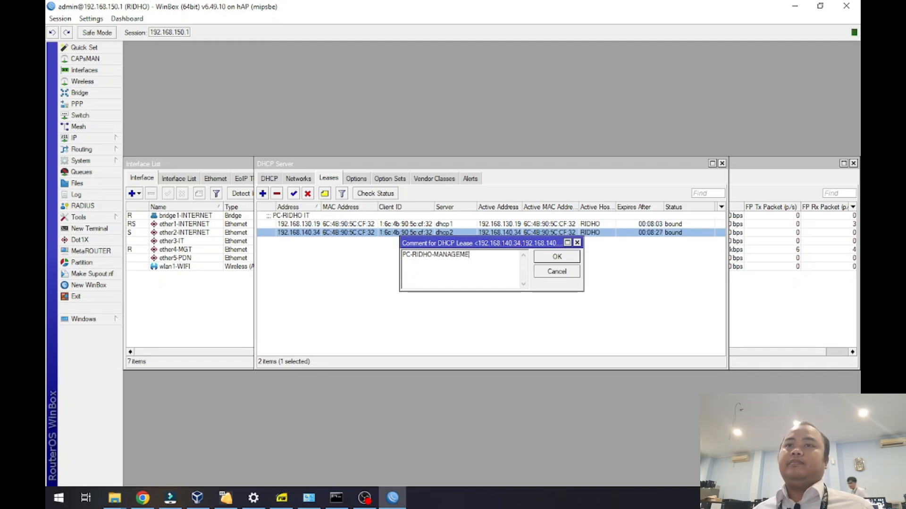
pyautogui.click(547, 261)
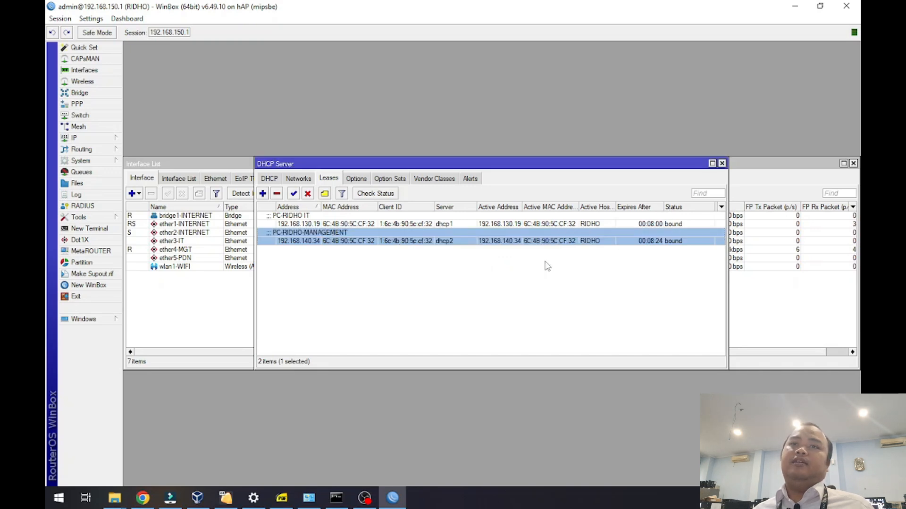
pyautogui.click(339, 240)
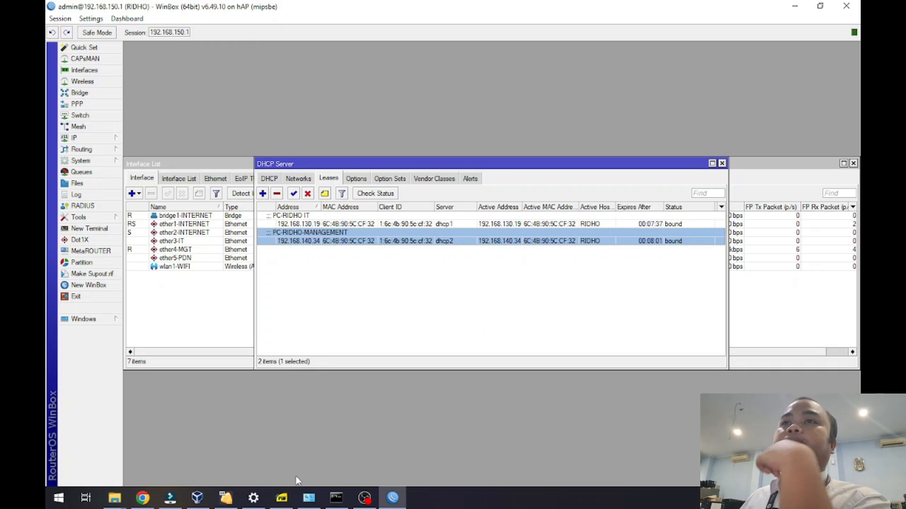
# Read rule 2b in the project PDF about blocking clients with manually set IP addresses, and return to WinBox.
pyautogui.click(282, 498)
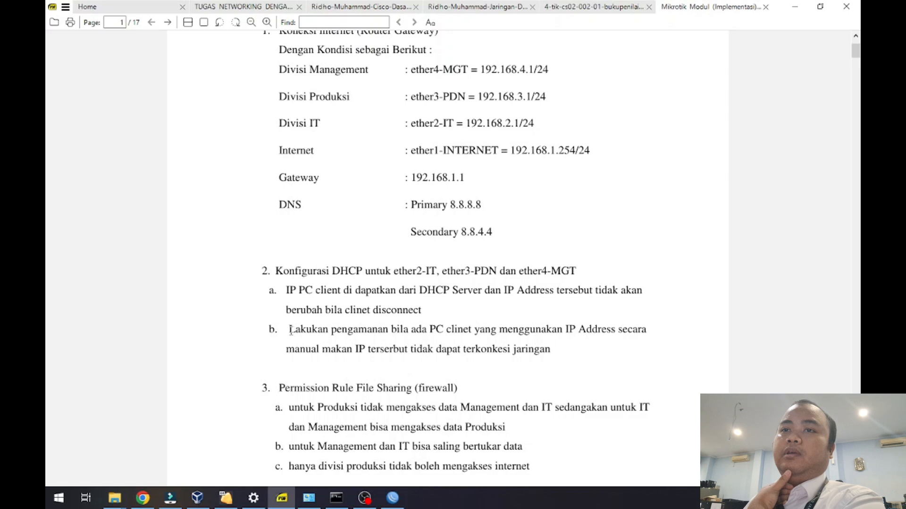
pyautogui.moveTo(292, 331); pyautogui.dragTo(556, 344)
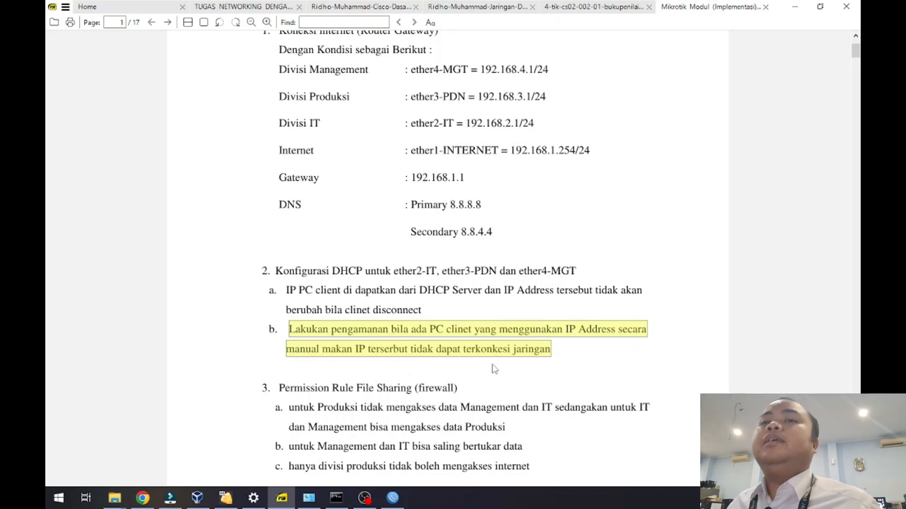
pyautogui.click(248, 493)
pyautogui.click(280, 494)
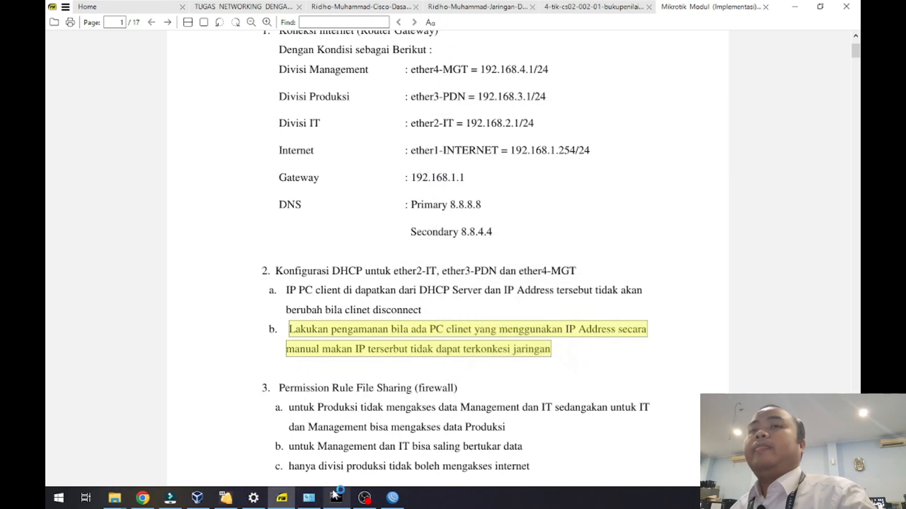
pyautogui.click(347, 497)
pyautogui.click(362, 500)
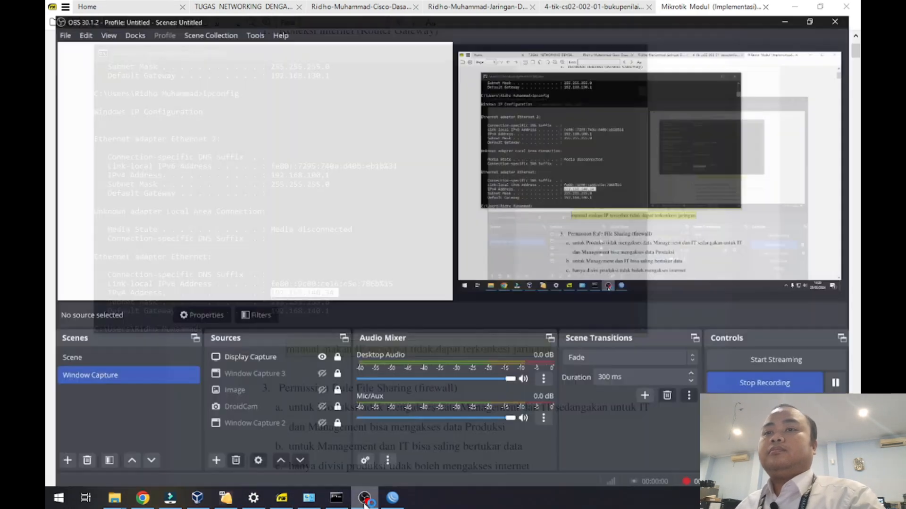
pyautogui.click(361, 502)
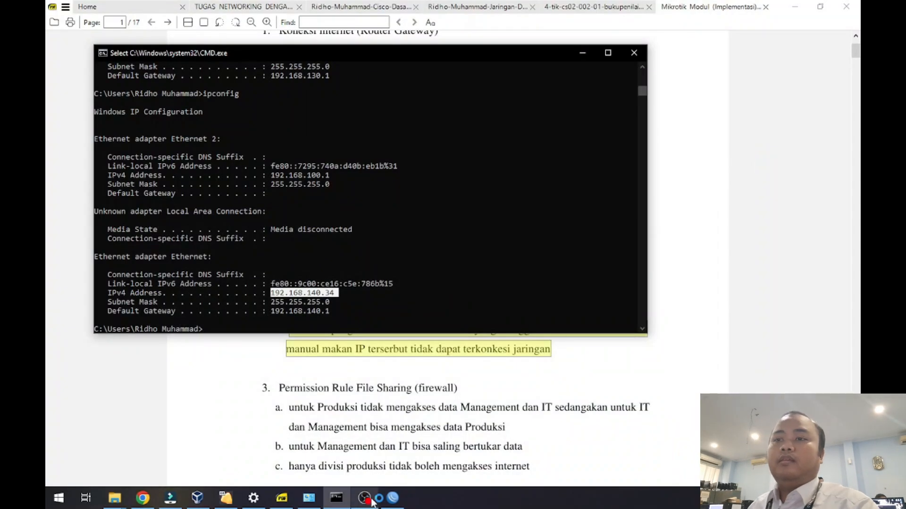
pyautogui.click(392, 499)
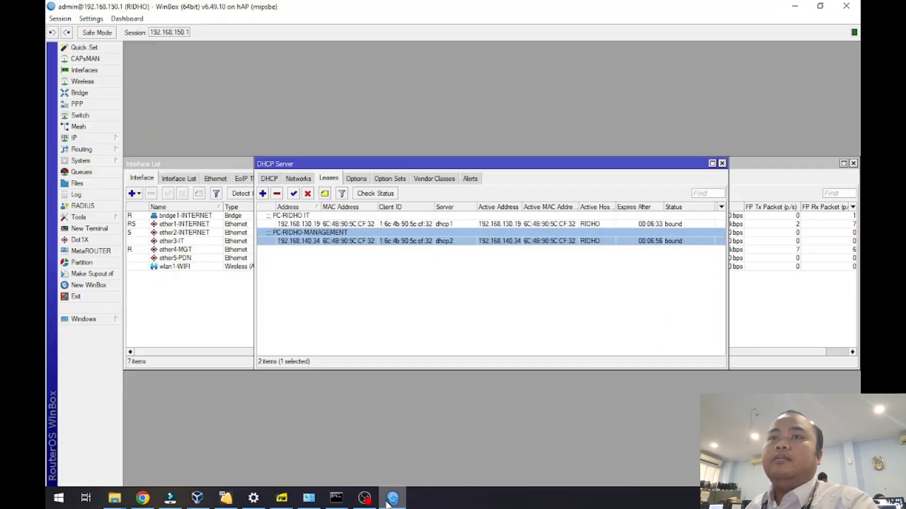
pyautogui.click(446, 326)
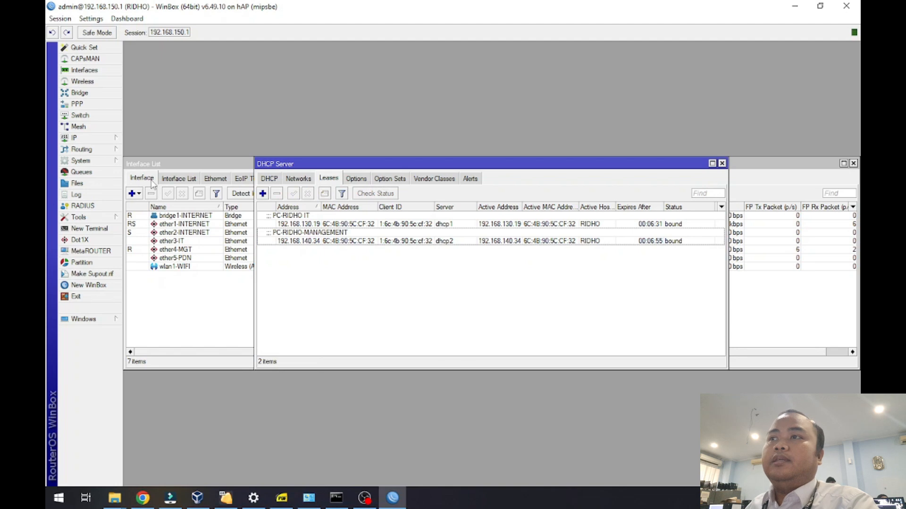
# Close and reopen the DHCP Server window, and show its list of DHCP servers.
pyautogui.click(722, 163)
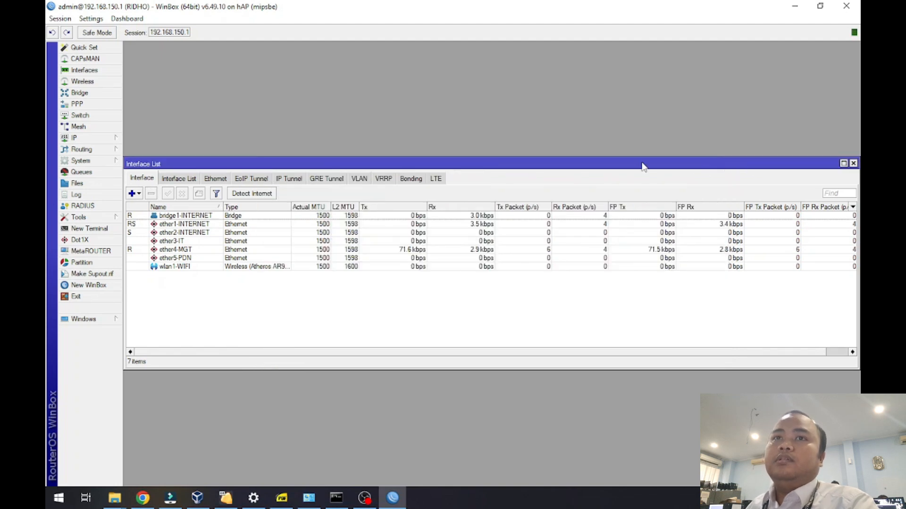
pyautogui.click(82, 141)
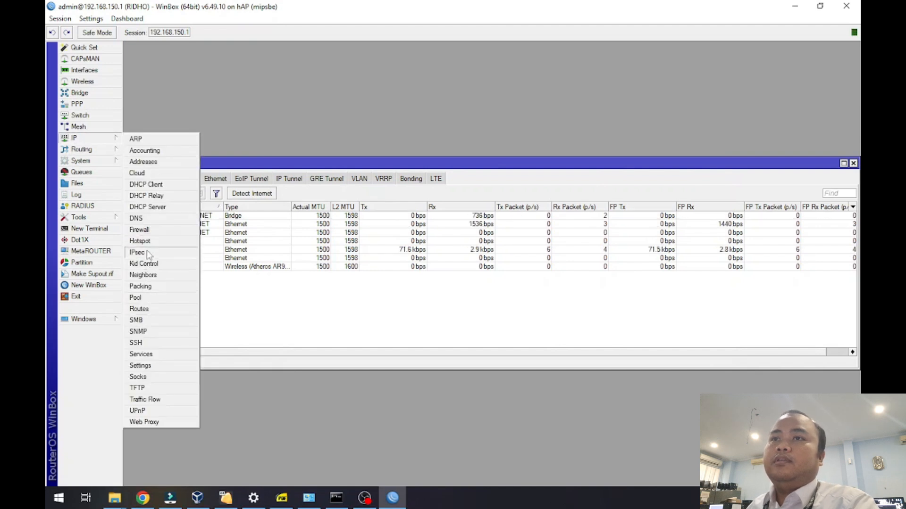
pyautogui.click(147, 206)
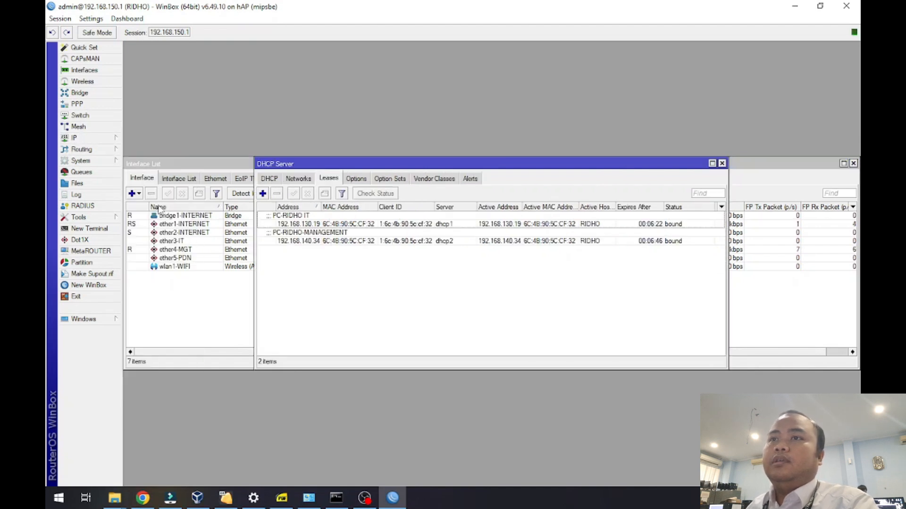
pyautogui.click(298, 179)
pyautogui.click(268, 179)
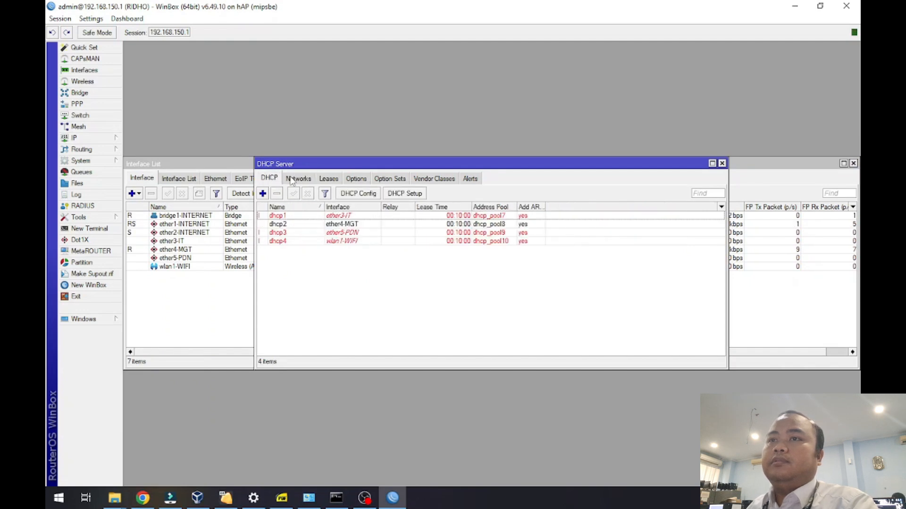
# Turn off Add ARP For Leases for the dhcp1 server and save the change.
pyautogui.doubleClick(302, 217)
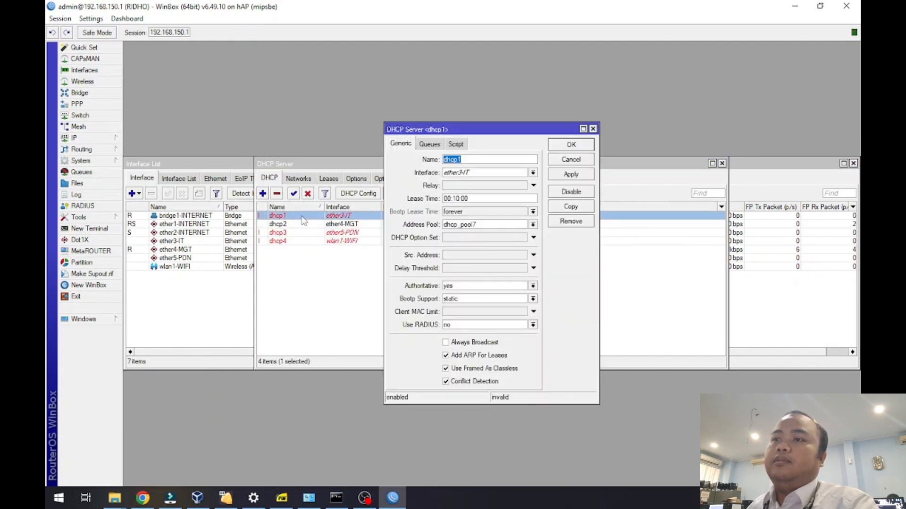
pyautogui.click(462, 357)
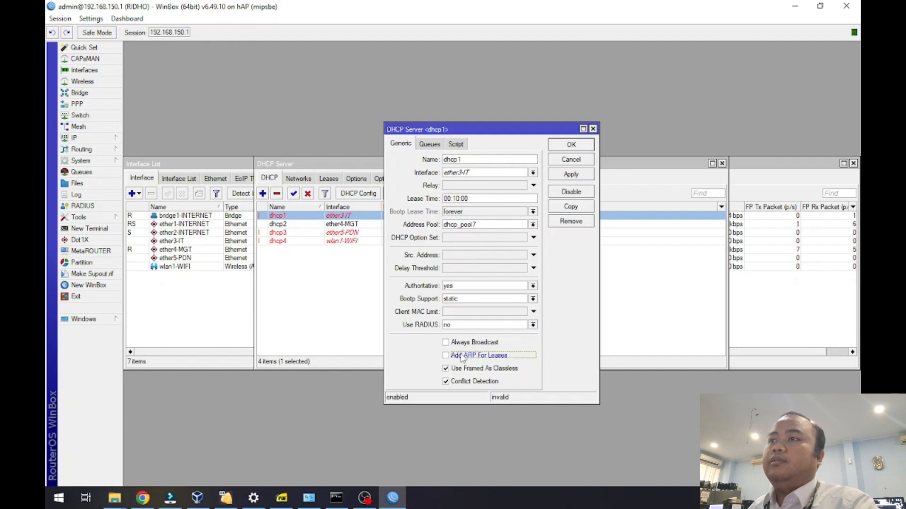
pyautogui.click(575, 147)
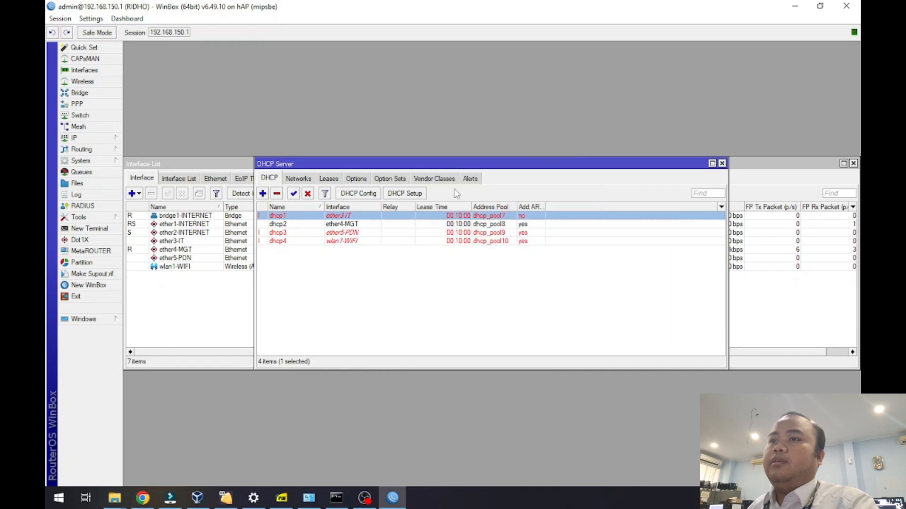
# Turn on Add ARP For Leases for the dhcp1 server and save the change.
pyautogui.doubleClick(323, 217)
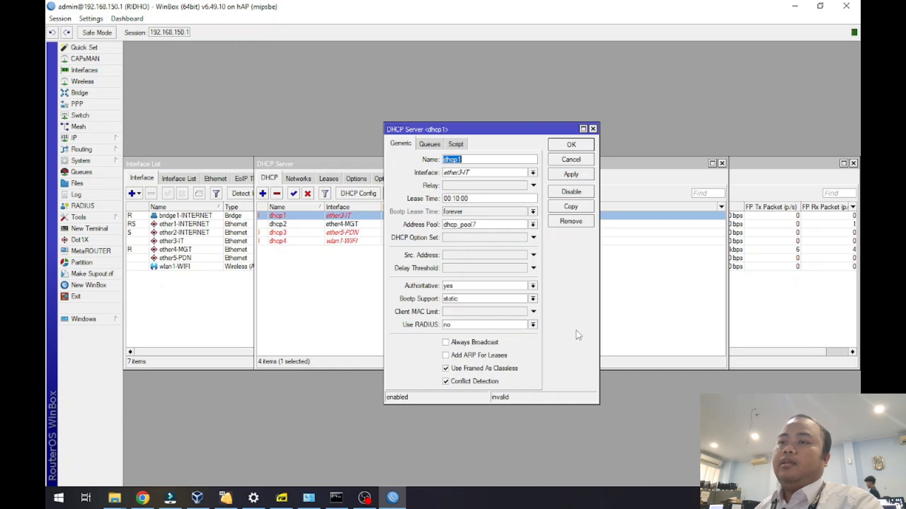
pyautogui.click(473, 357)
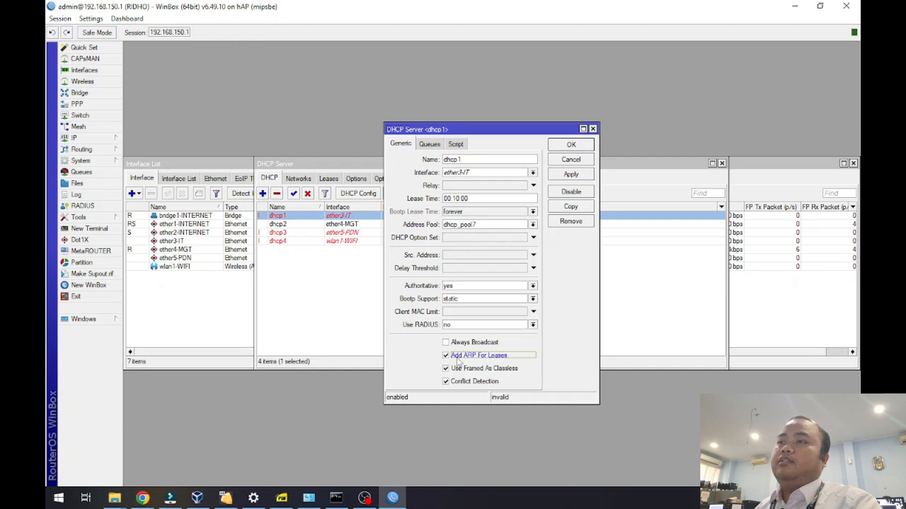
pyautogui.click(582, 179)
pyautogui.click(576, 147)
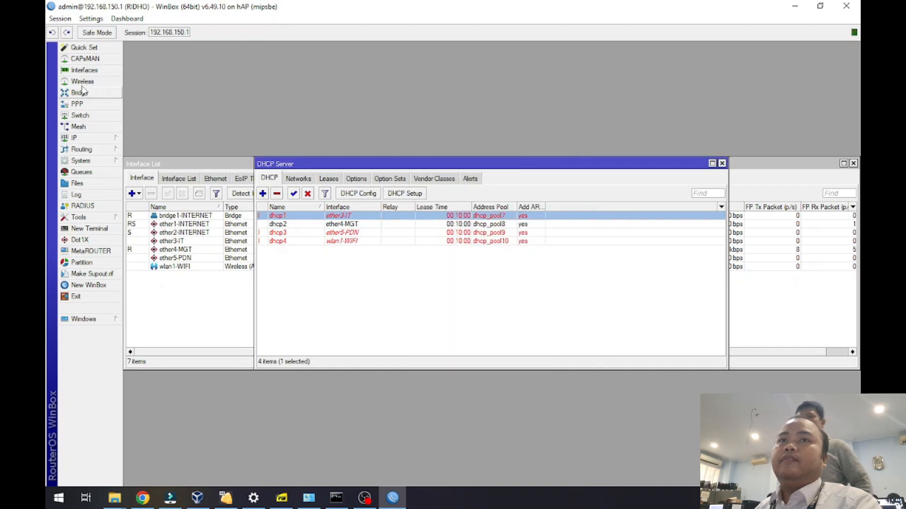
# Set the ARP mode of the ether3-IT interface to reply-only and save it.
pyautogui.click(81, 72)
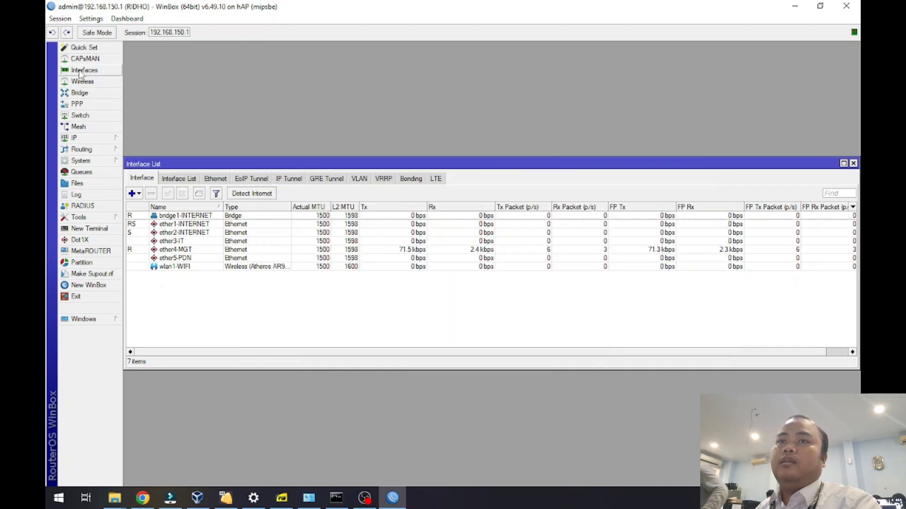
pyautogui.doubleClick(191, 242)
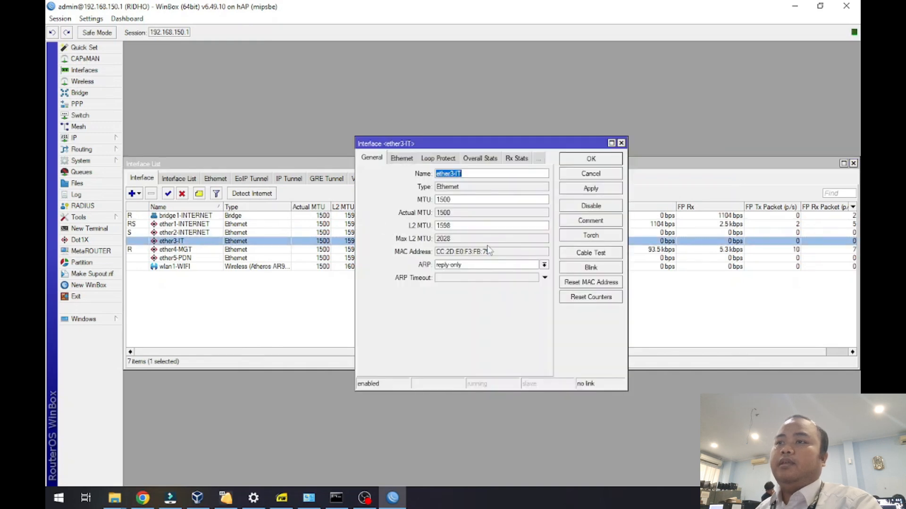
pyautogui.click(544, 265)
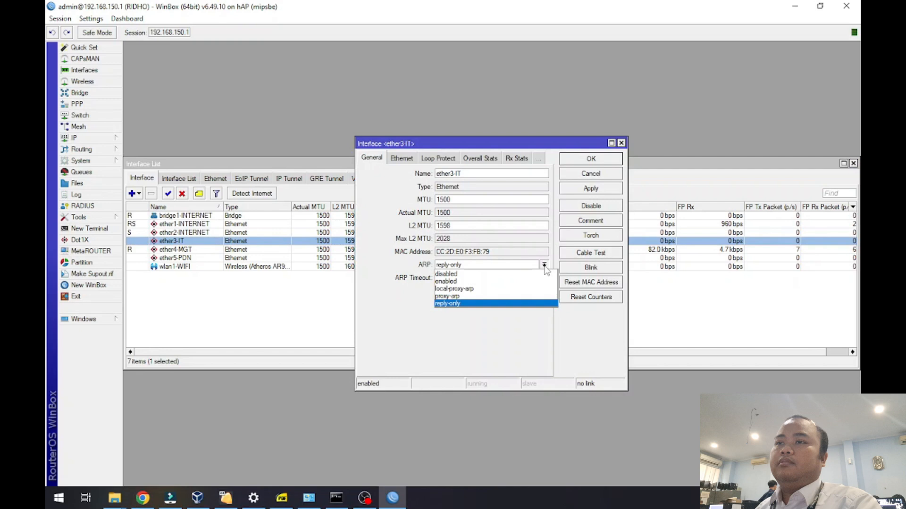
pyautogui.click(467, 274)
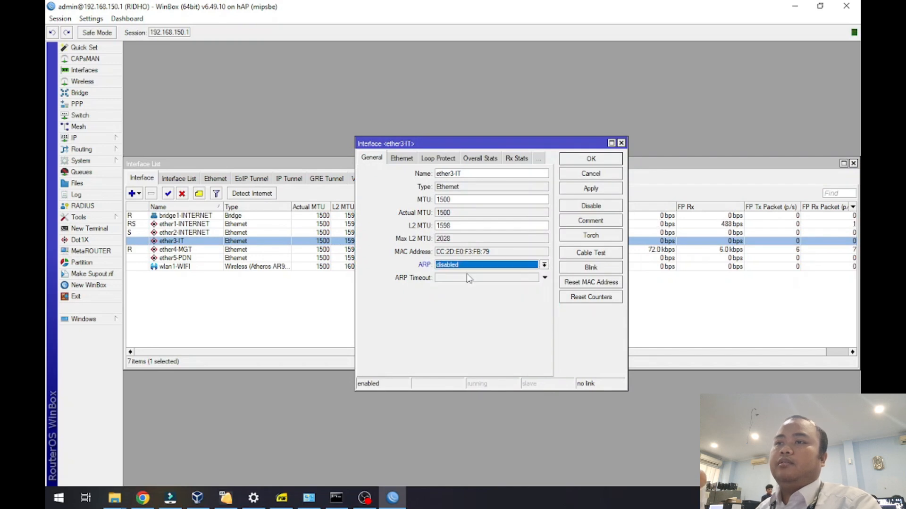
pyautogui.click(493, 267)
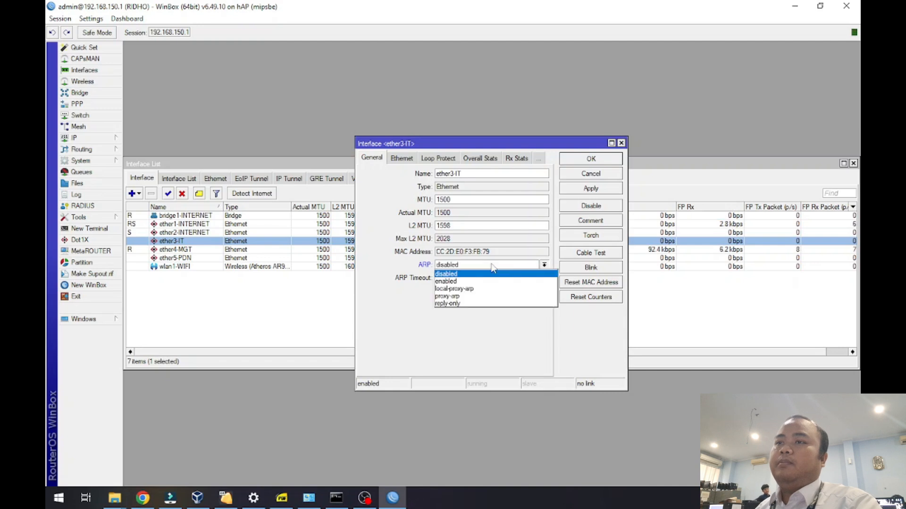
pyautogui.click(457, 304)
pyautogui.click(590, 159)
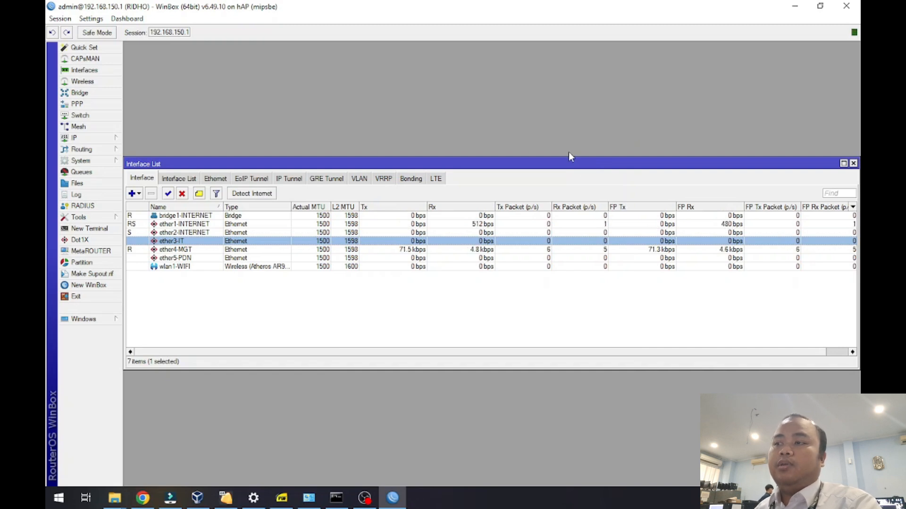
# Switch to the Network and Sharing Center and check the PC's IPv4 address in the Ethernet connection details.
pyautogui.click(309, 498)
pyautogui.click(446, 124)
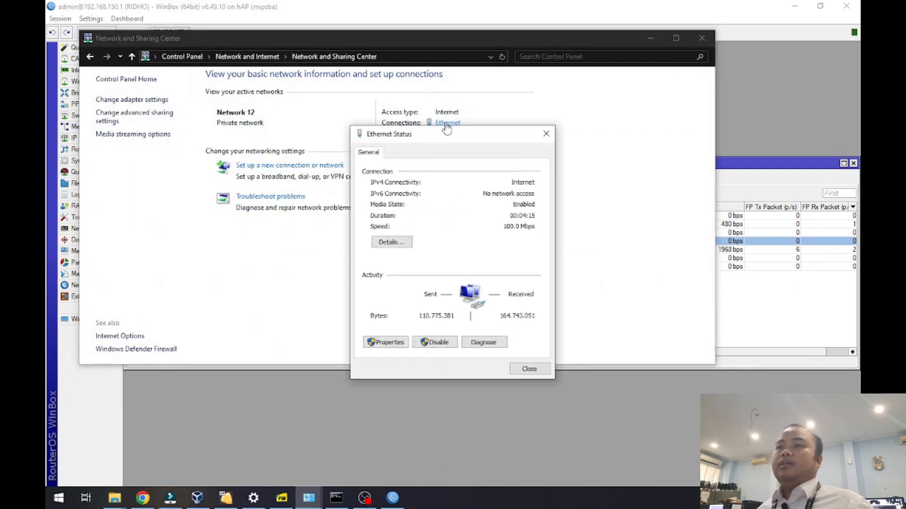
pyautogui.click(382, 244)
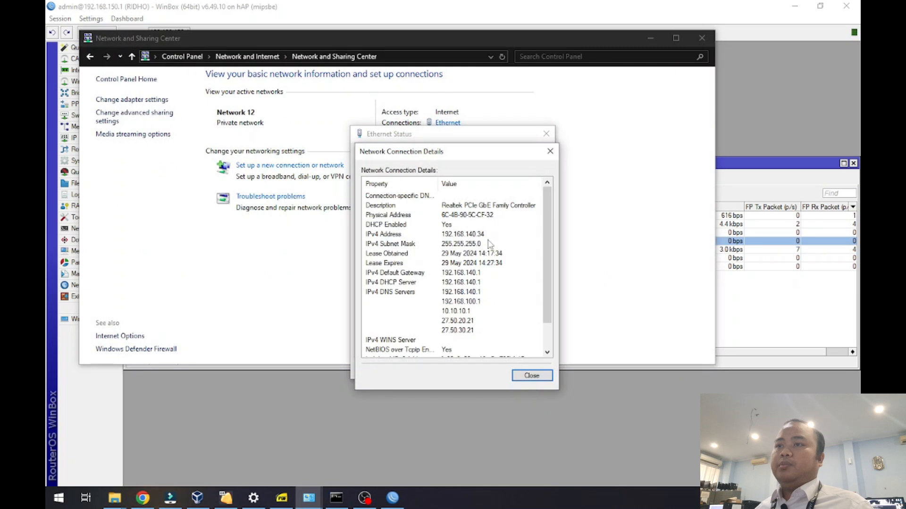
pyautogui.click(474, 235)
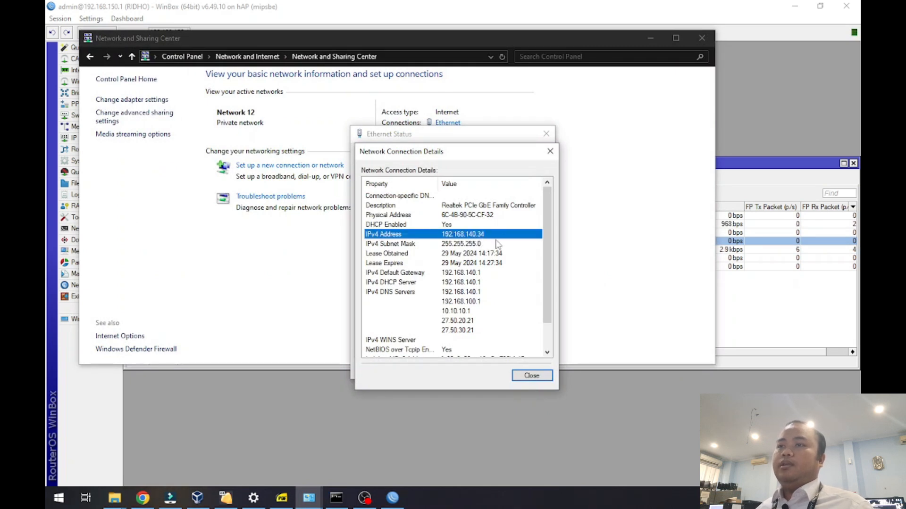
pyautogui.click(550, 152)
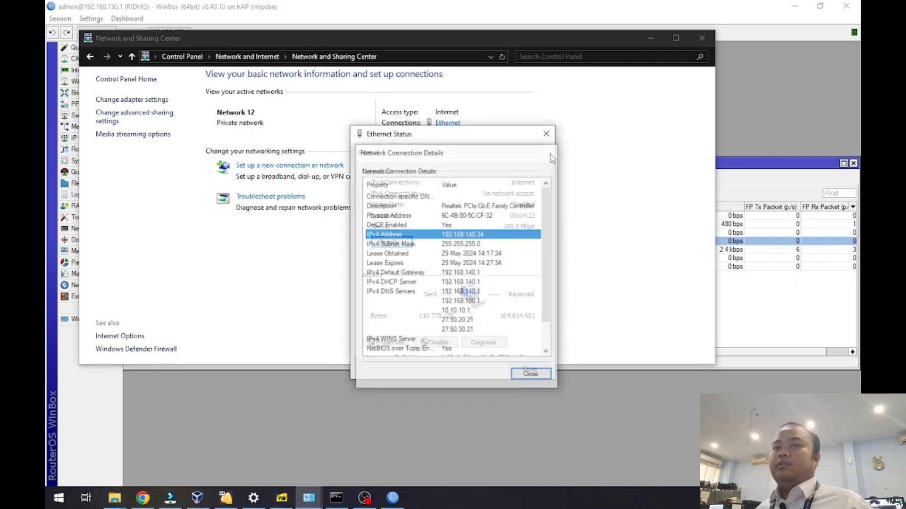
# Test the PC's internet connection by pinging GOOGLE.COM from the Command Prompt.
pyautogui.click(336, 498)
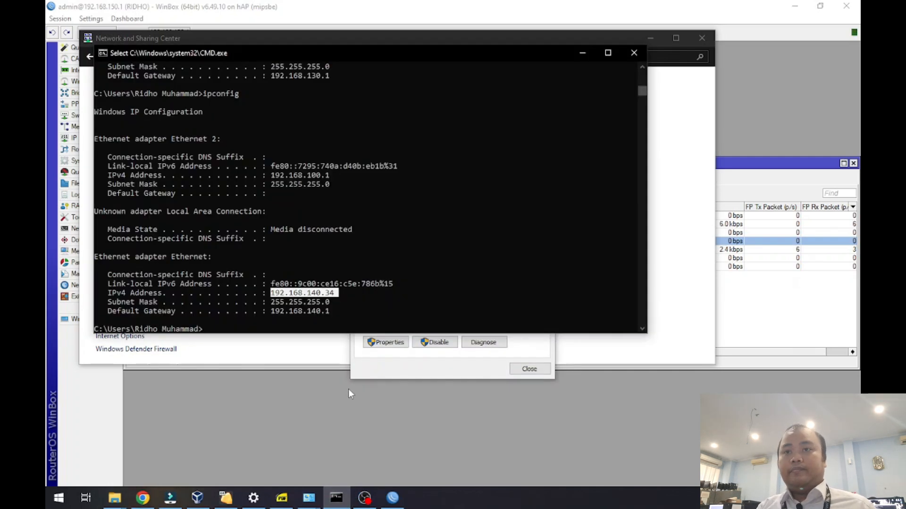
pyautogui.write('PING GOOGLE.COM')
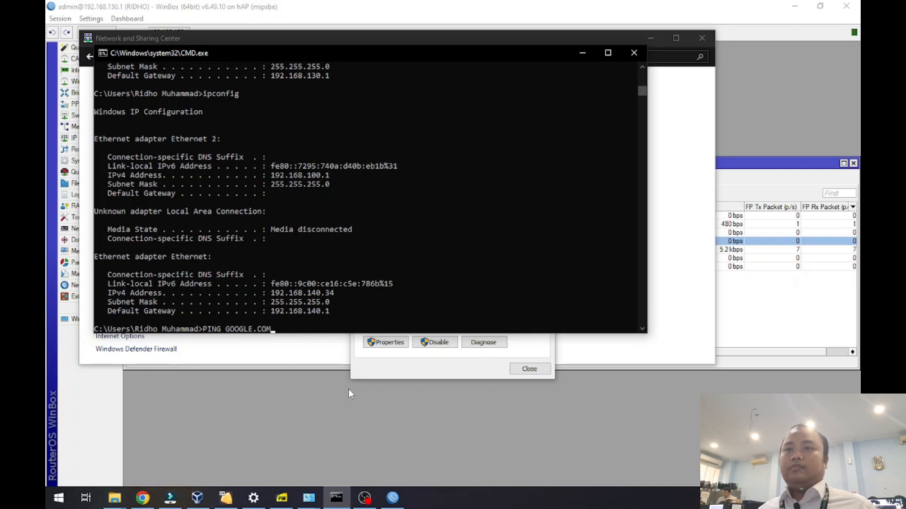
pyautogui.press('Return')
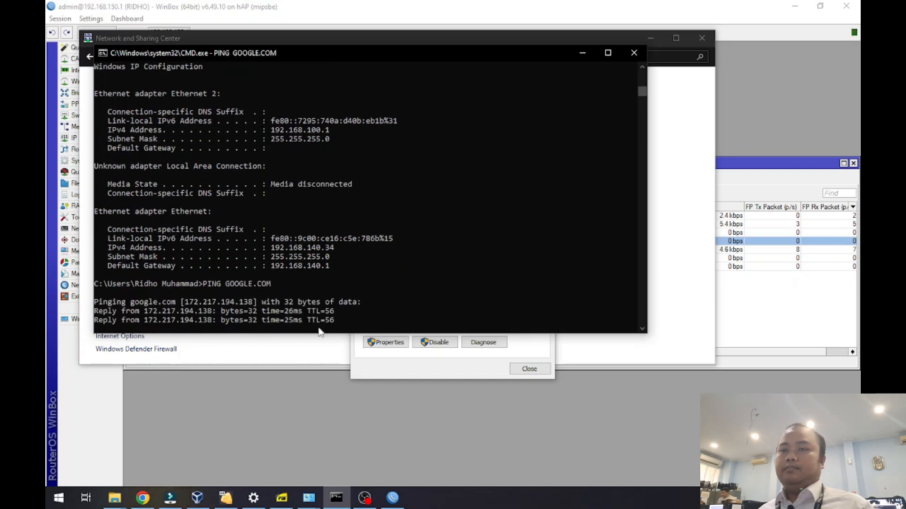
# Move the Ethernet Status window clear of the ping output and review the connection's address, gateway and DNS details.
pyautogui.click(384, 370)
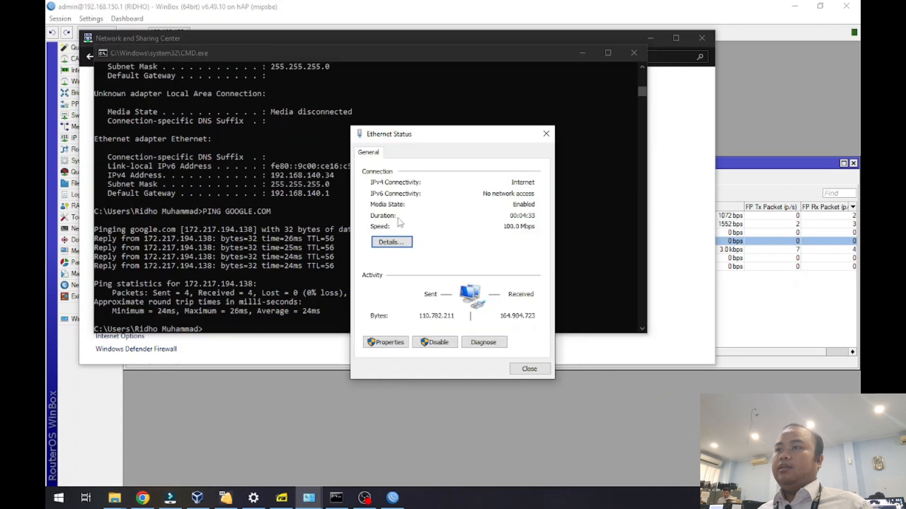
pyautogui.moveTo(408, 137); pyautogui.dragTo(595, 107)
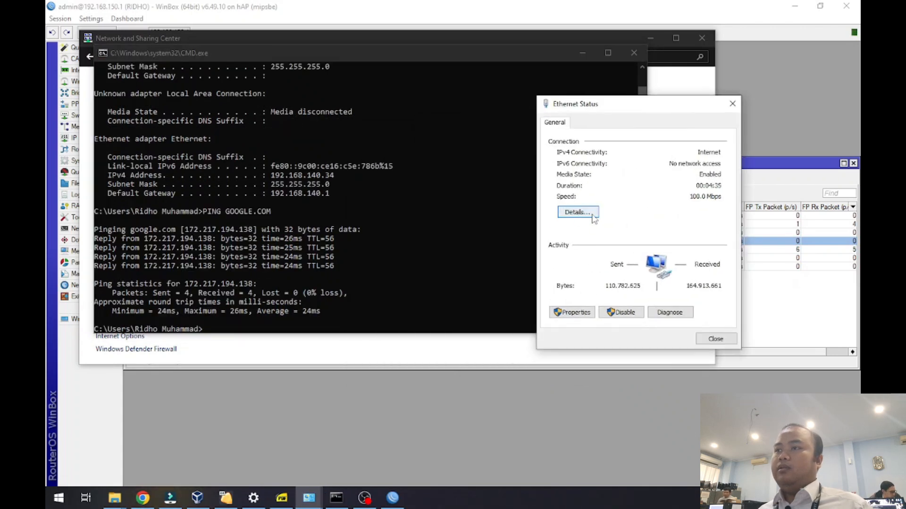
pyautogui.click(577, 212)
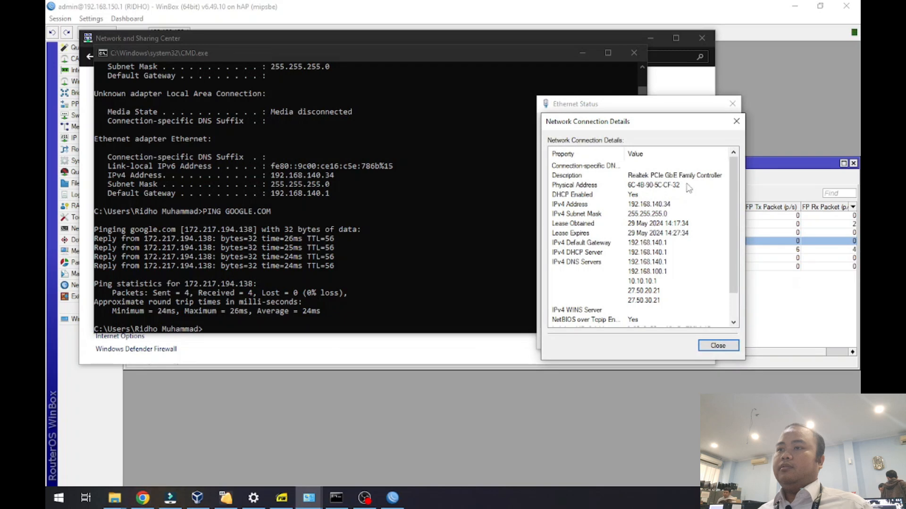
pyautogui.click(736, 122)
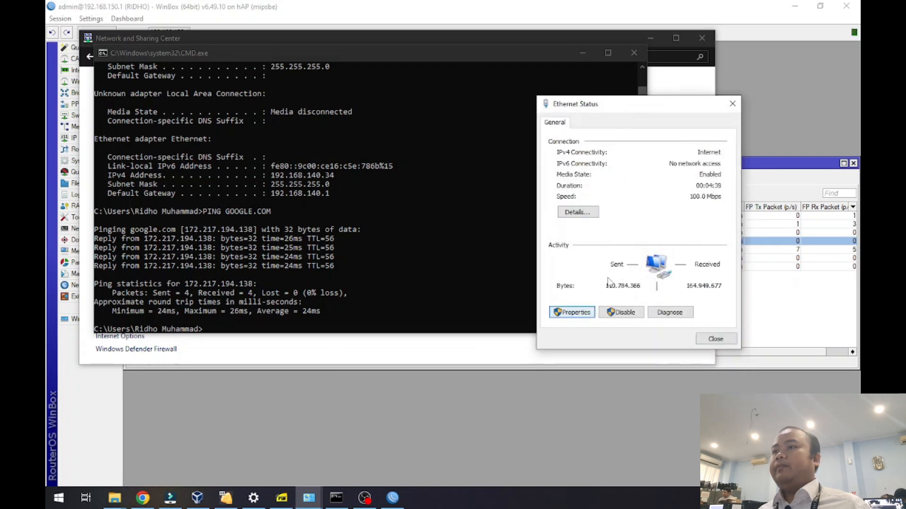
pyautogui.click(572, 312)
pyautogui.doubleClick(637, 243)
pyautogui.click(622, 239)
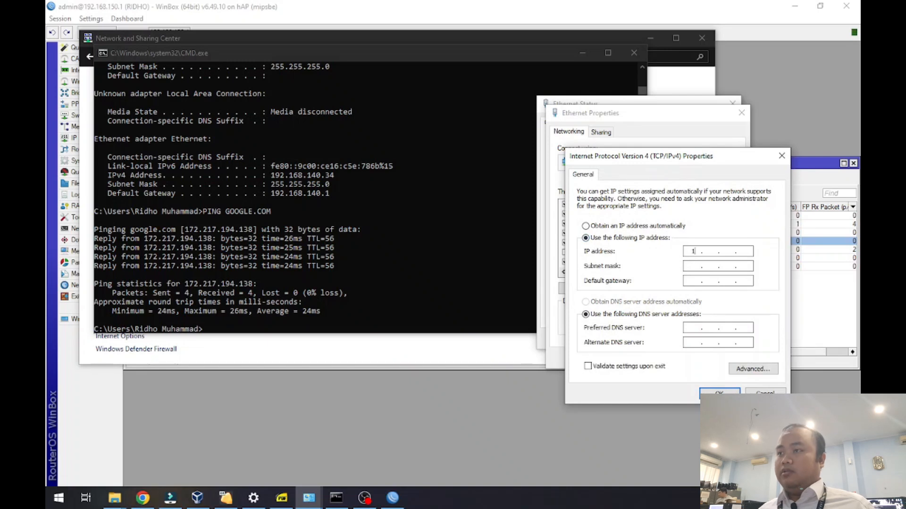
pyautogui.write('192.16')
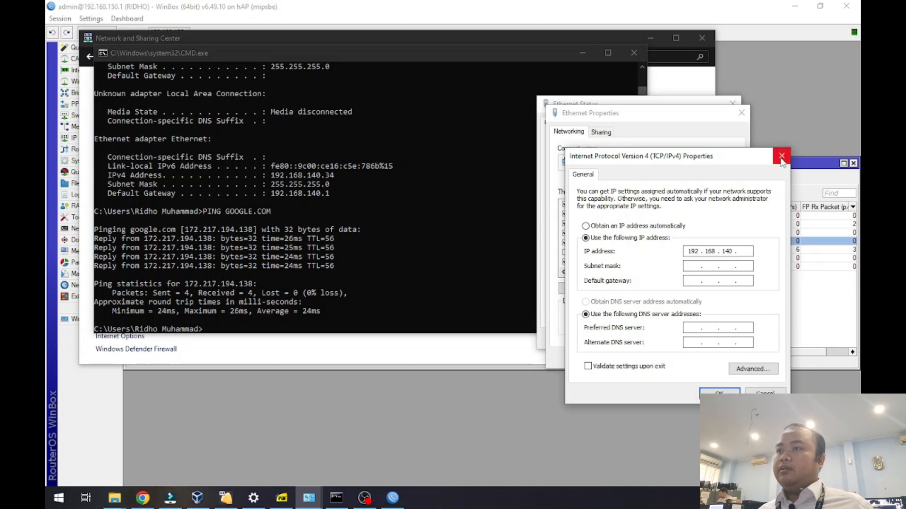
pyautogui.click(782, 157)
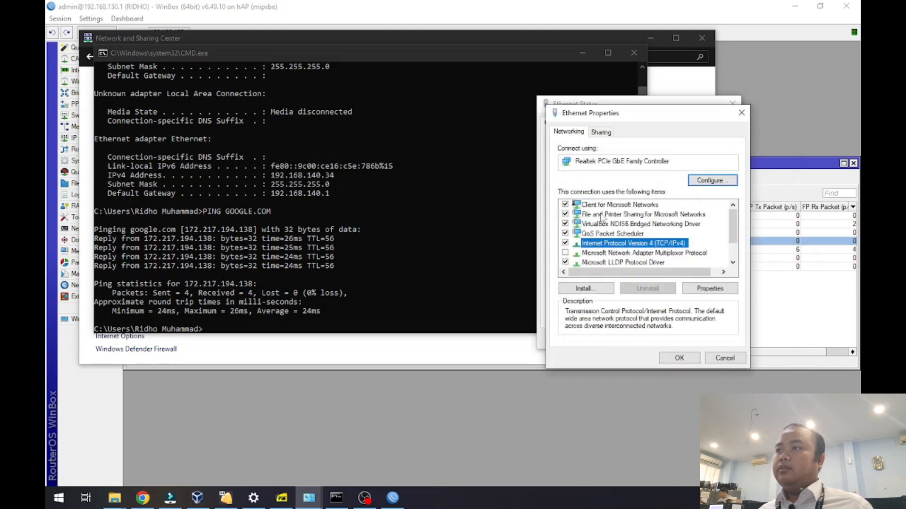
pyautogui.click(741, 112)
pyautogui.click(575, 211)
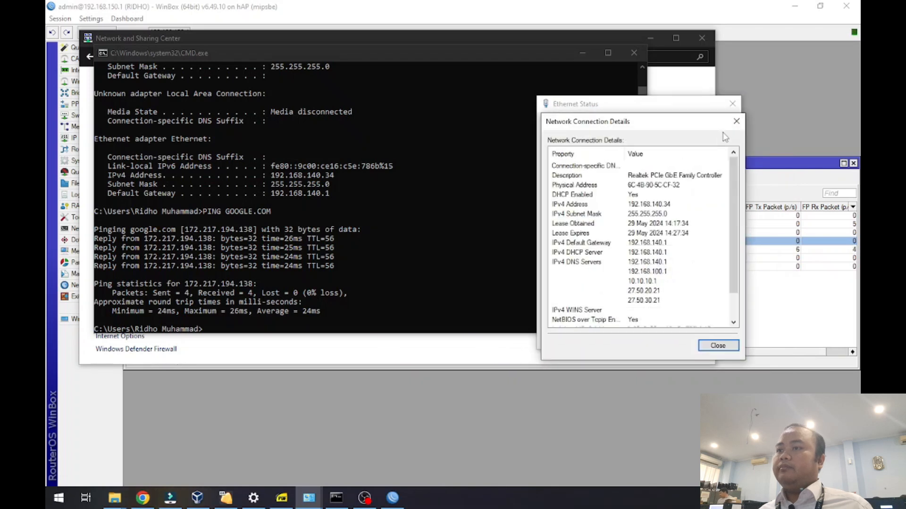
pyautogui.click(735, 121)
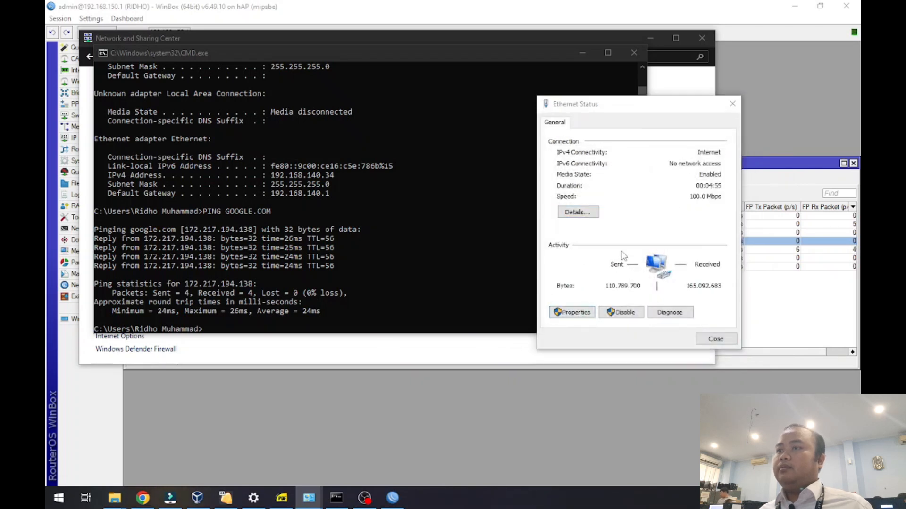
# Assign the Ethernet adapter a manual IPv4 address of 192.168.140.34 with subnet mask 255.255.255.0.
pyautogui.click(572, 312)
pyautogui.doubleClick(608, 243)
pyautogui.click(660, 239)
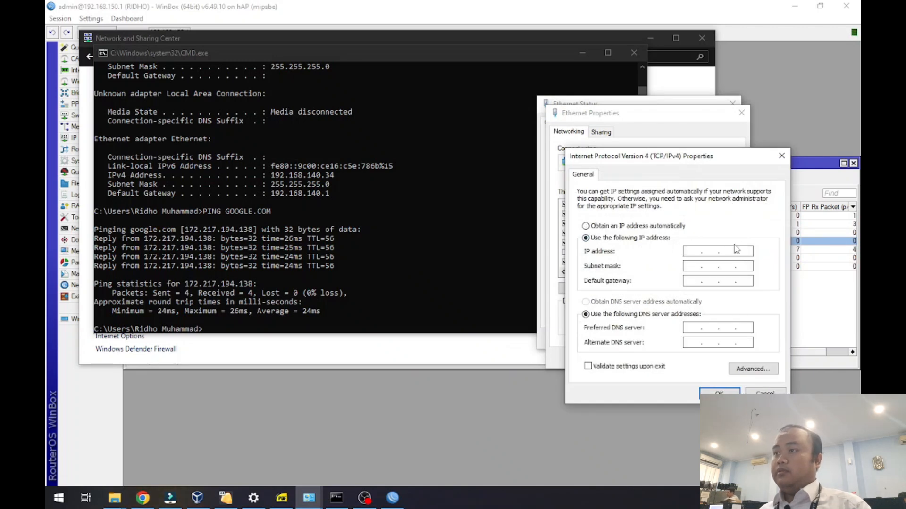
pyautogui.click(689, 252)
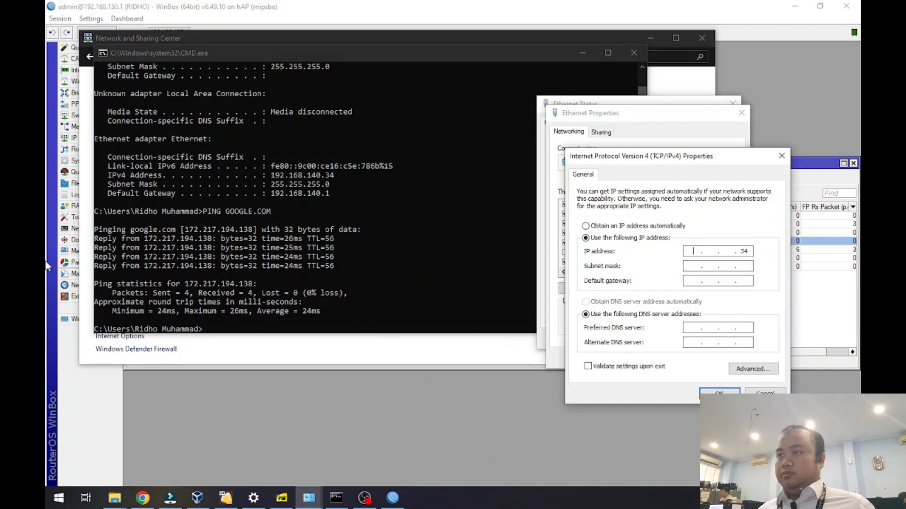
pyautogui.write('192 . 168 . ')
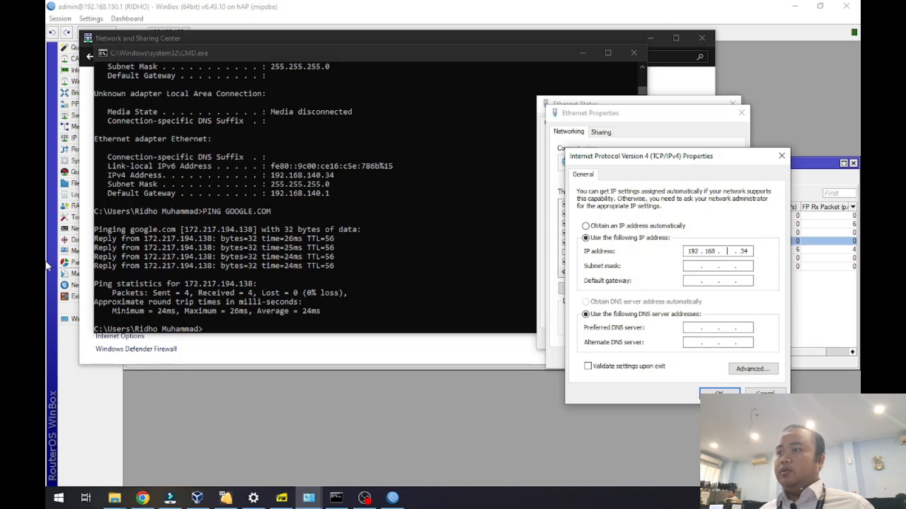
pyautogui.write('130')
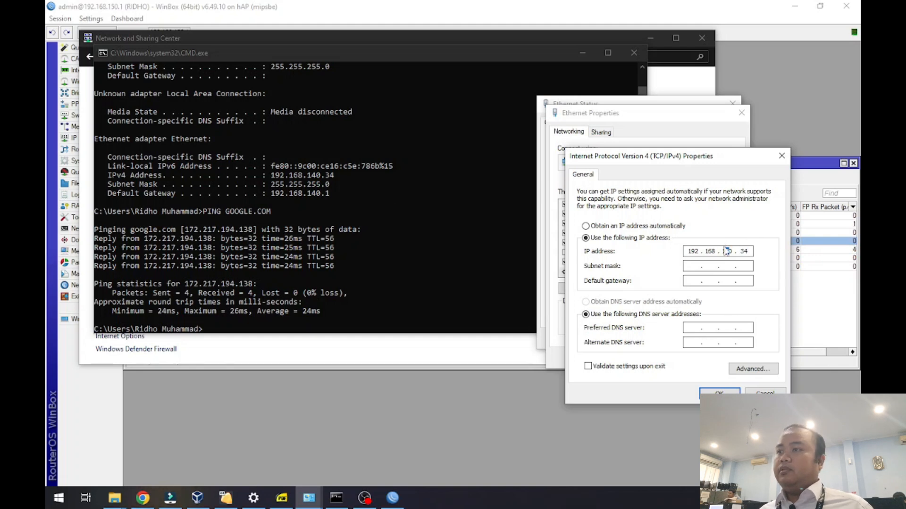
pyautogui.click(713, 265)
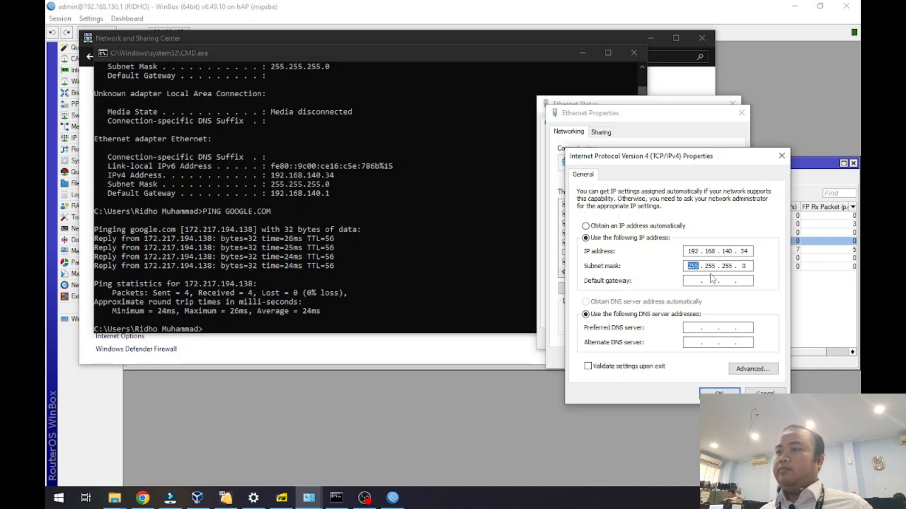
# Set the default gateway to 192.168.140.1 and preferred DNS to 8.8.8.8, fill in the alternate DNS, and save the adapter settings.
pyautogui.click(693, 282)
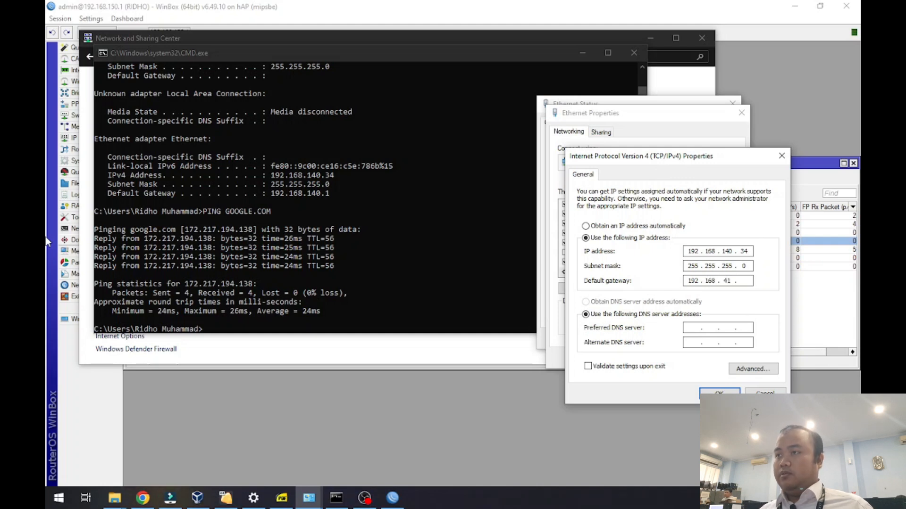
pyautogui.write('192 . 168 . 140 . 1')
pyautogui.press('Tab')
pyautogui.press('Tab')
pyautogui.write('8')
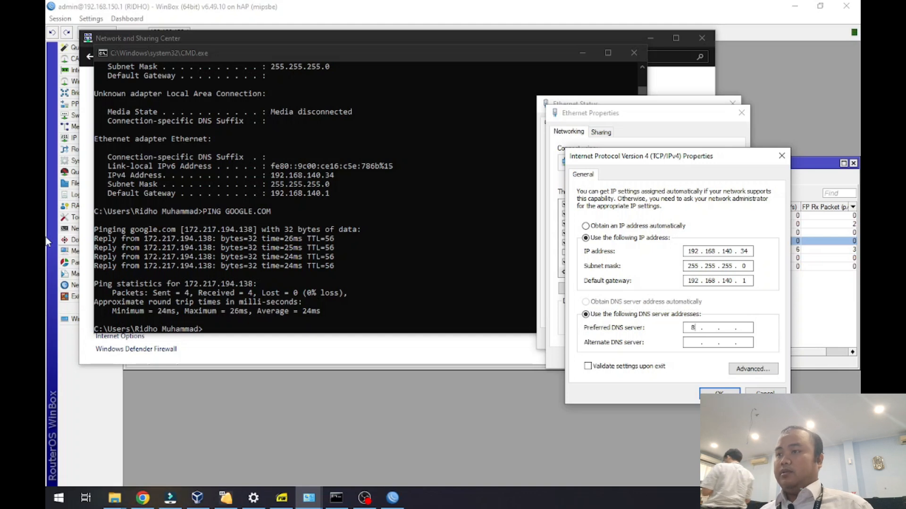
pyautogui.write('.8.8.8')
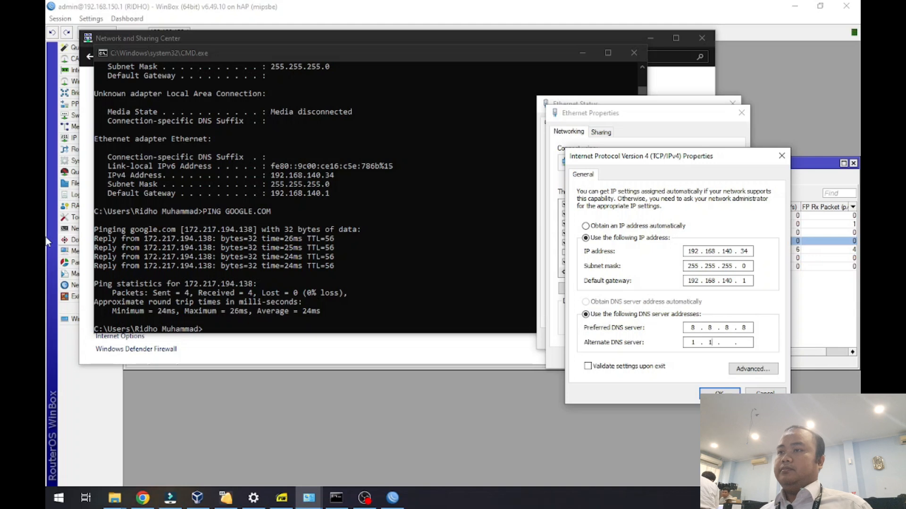
pyautogui.press('Return')
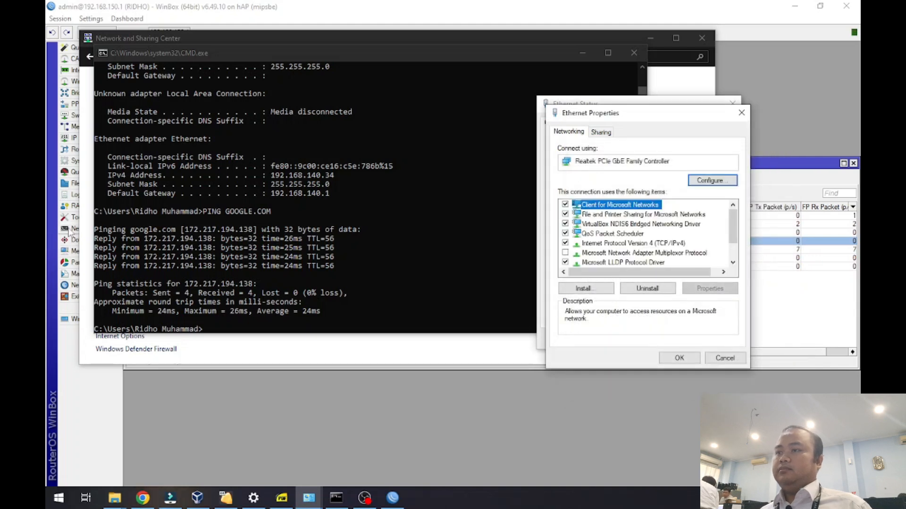
pyautogui.click(672, 359)
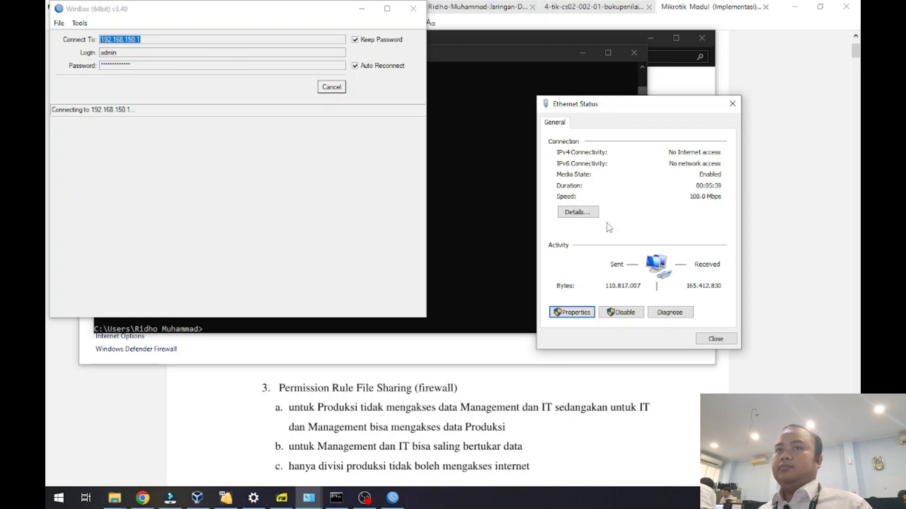
# Review the Ethernet connection details, checking the manually assigned IPv4 address, subnet mask and default gateway.
pyautogui.click(593, 220)
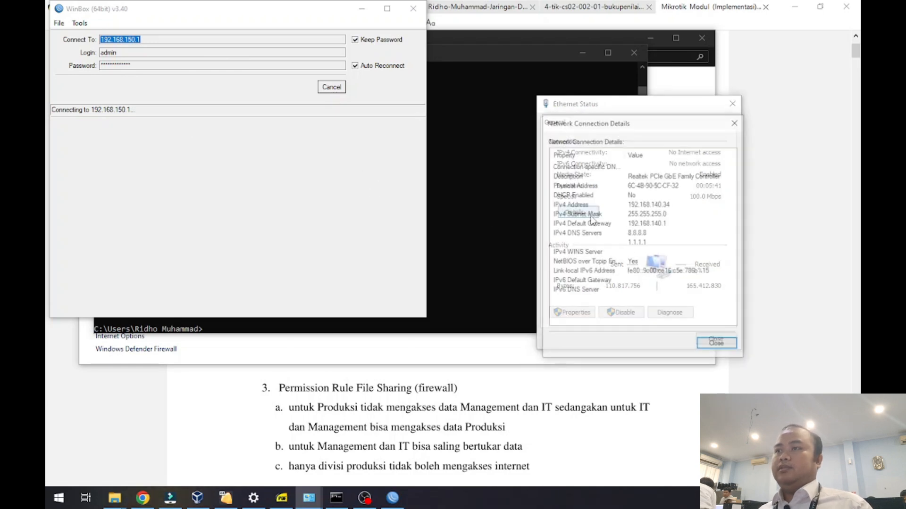
pyautogui.click(665, 205)
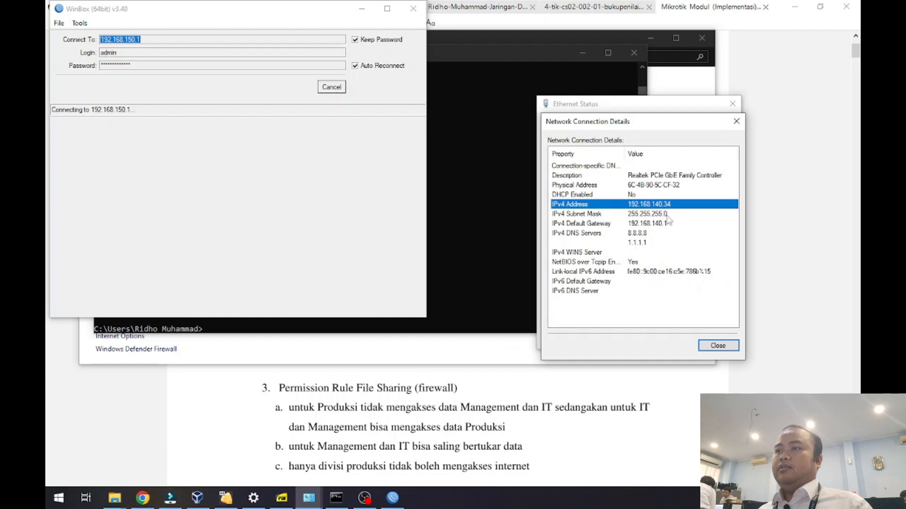
pyautogui.click(664, 215)
pyautogui.click(660, 224)
pyautogui.click(659, 205)
pyautogui.click(659, 224)
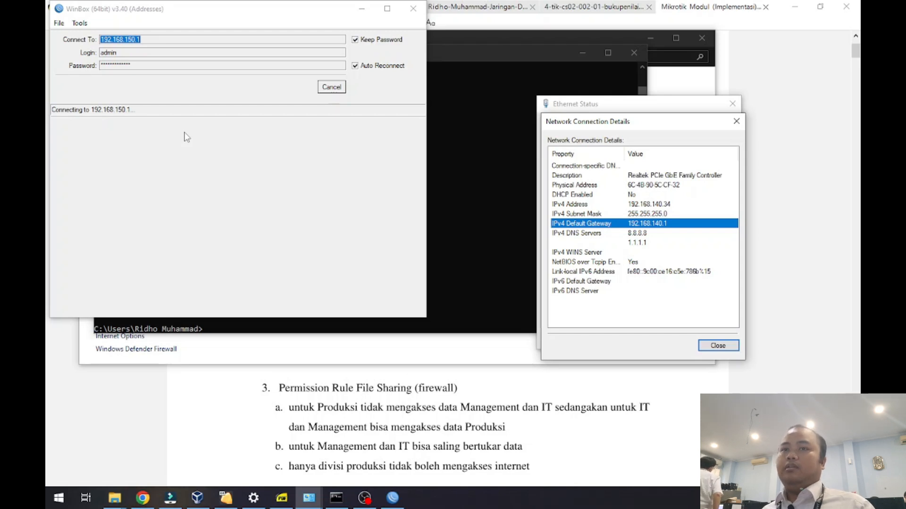
# Ping GOOGLE.COM from the Command Prompt to test internet access with the manual IP address.
pyautogui.click(502, 211)
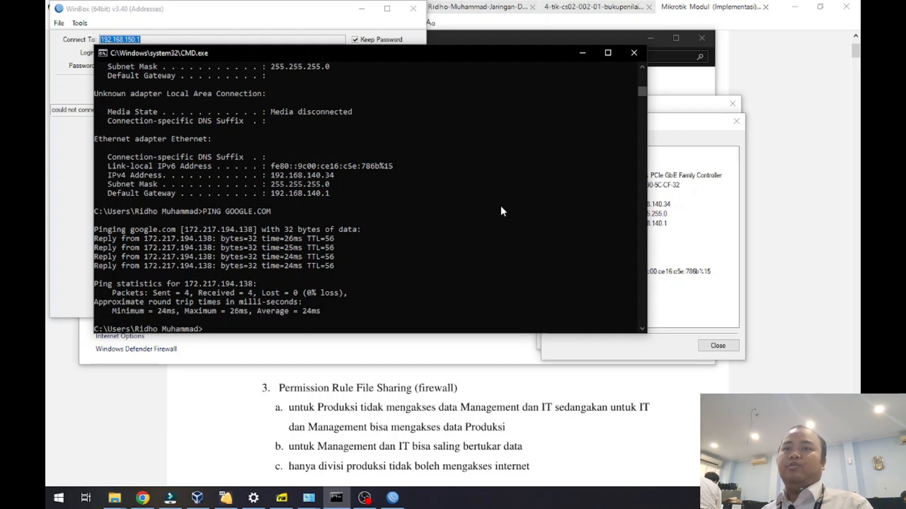
pyautogui.press('Up')
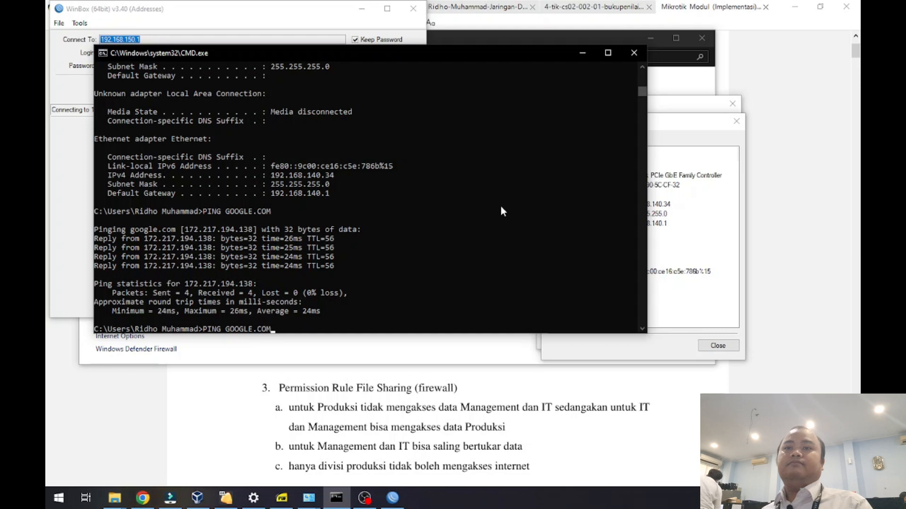
pyautogui.press('Return')
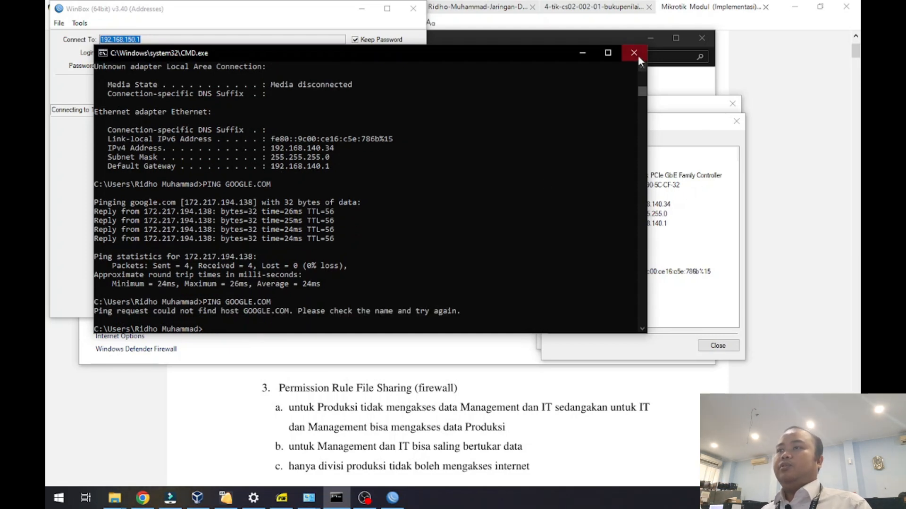
# Close the connection details and set the Ethernet adapter's IPv4 to obtain the IP address and DNS servers automatically.
pyautogui.click(673, 205)
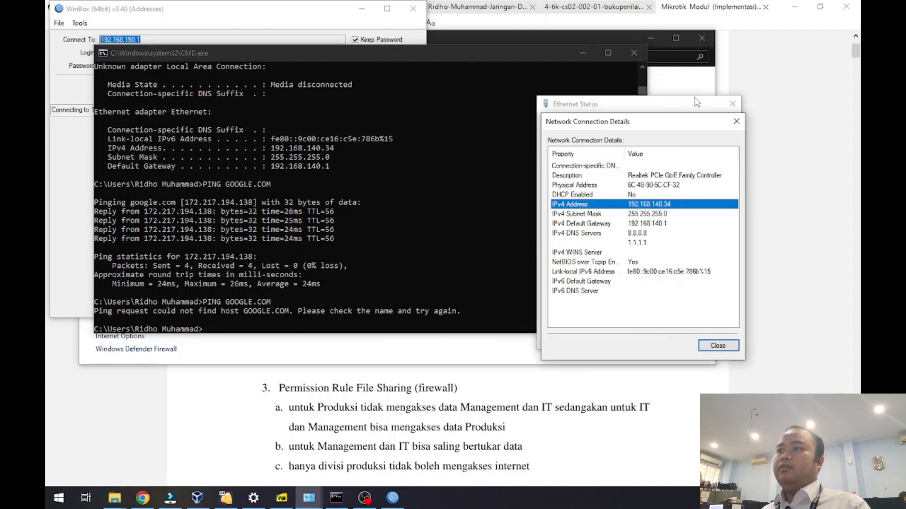
pyautogui.click(736, 121)
pyautogui.click(572, 312)
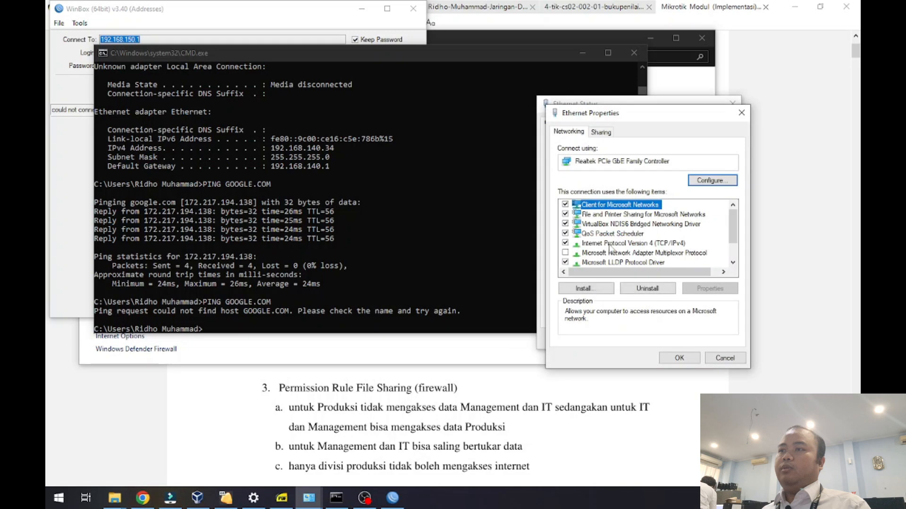
pyautogui.doubleClick(614, 243)
pyautogui.click(633, 226)
pyautogui.click(632, 301)
pyautogui.click(718, 394)
pyautogui.click(679, 358)
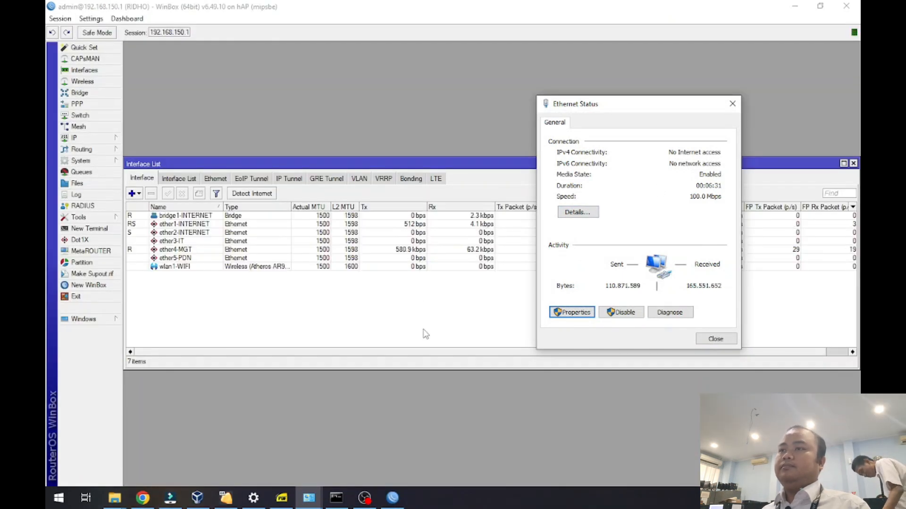
# Check the Ethernet connection details for the DHCP-assigned address, and ping GOOGLE.COM again from the Command Prompt.
pyautogui.click(578, 212)
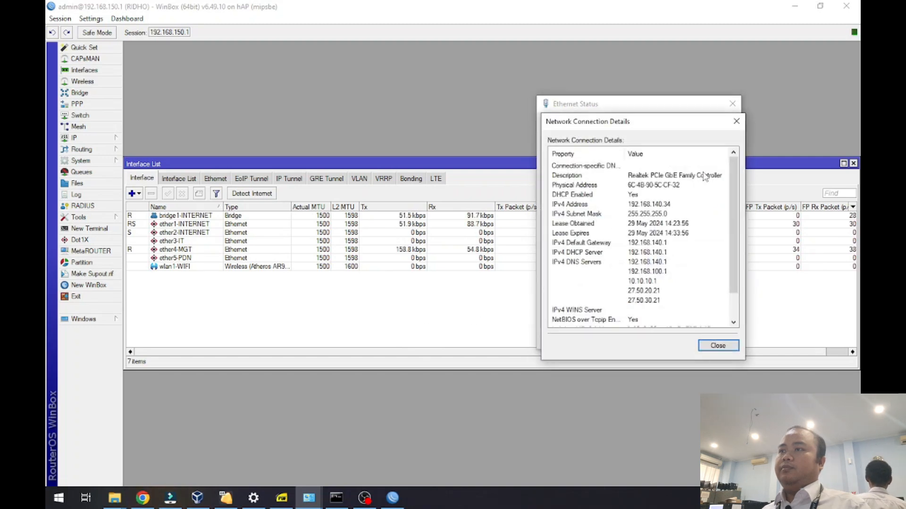
pyautogui.click(737, 122)
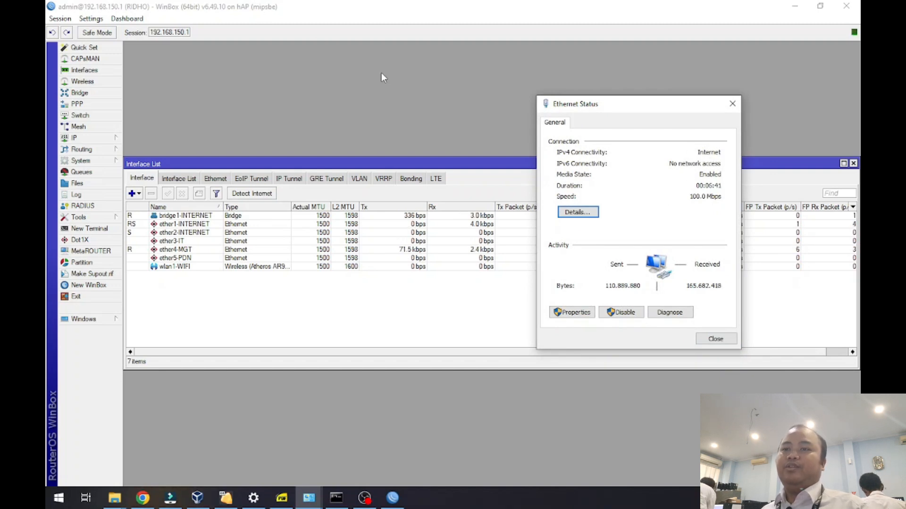
pyautogui.click(336, 498)
pyautogui.press('Up')
pyautogui.press('Return')
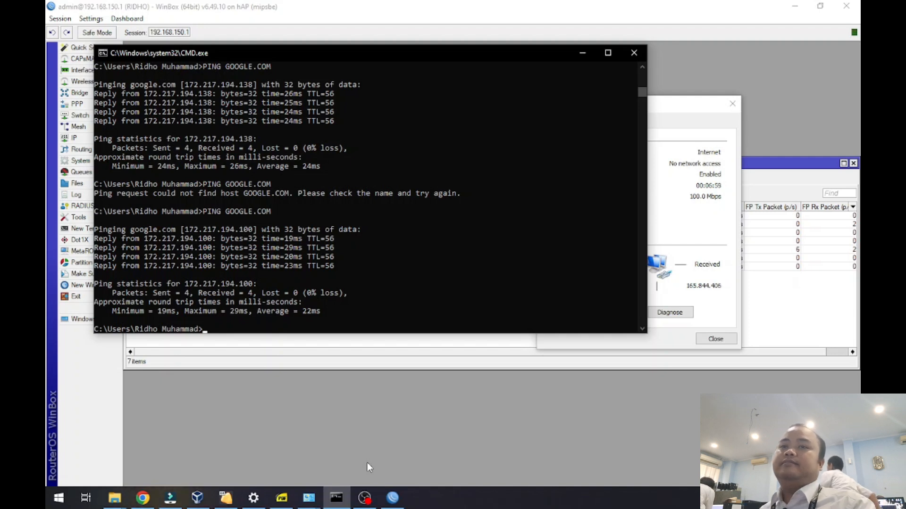
# Switch to the project PDF and review section 2's DHCP rules on fixed client addresses and blocking manual IPs.
pyautogui.click(282, 498)
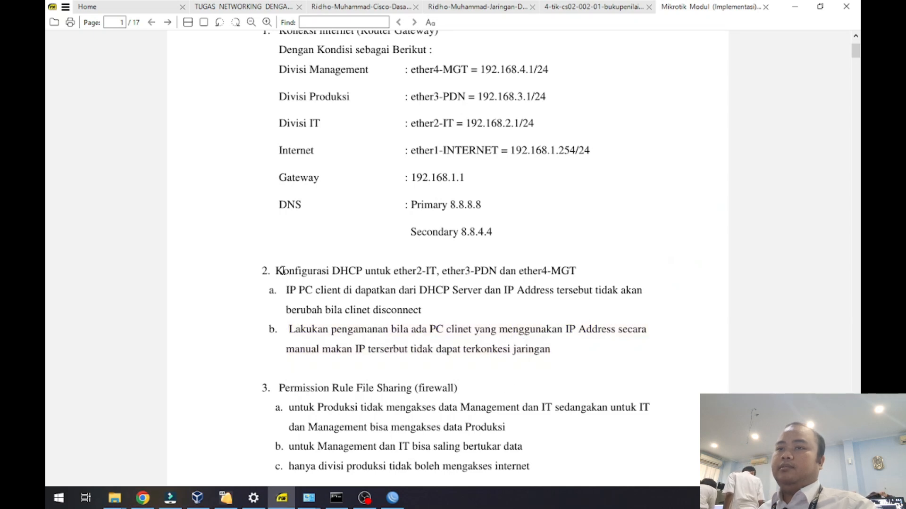
pyautogui.moveTo(287, 291); pyautogui.dragTo(420, 311)
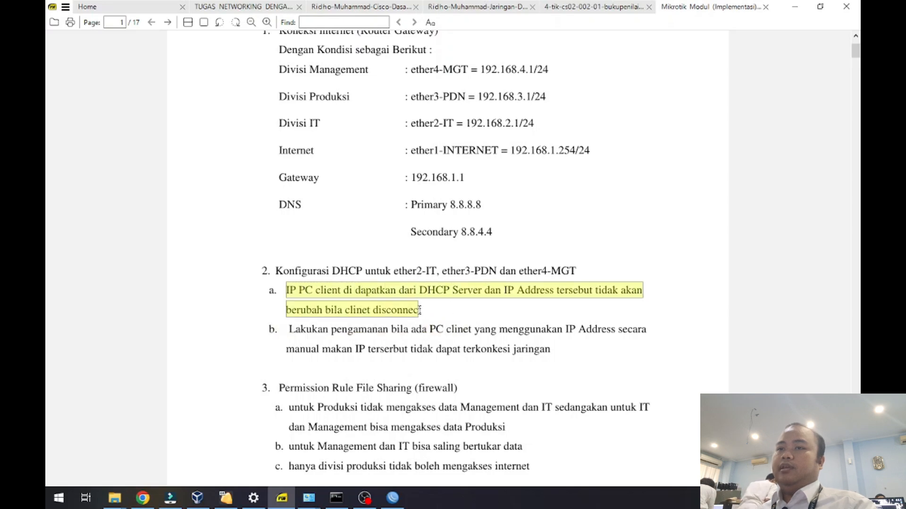
pyautogui.click(427, 314)
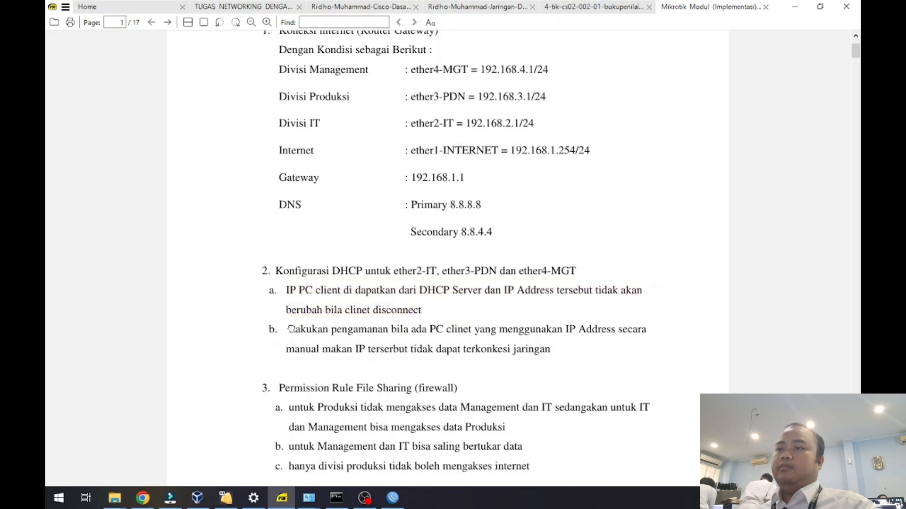
pyautogui.moveTo(291, 330); pyautogui.dragTo(297, 333)
pyautogui.moveTo(551, 355); pyautogui.dragTo(289, 333)
pyautogui.scroll(-1, 408, 339)
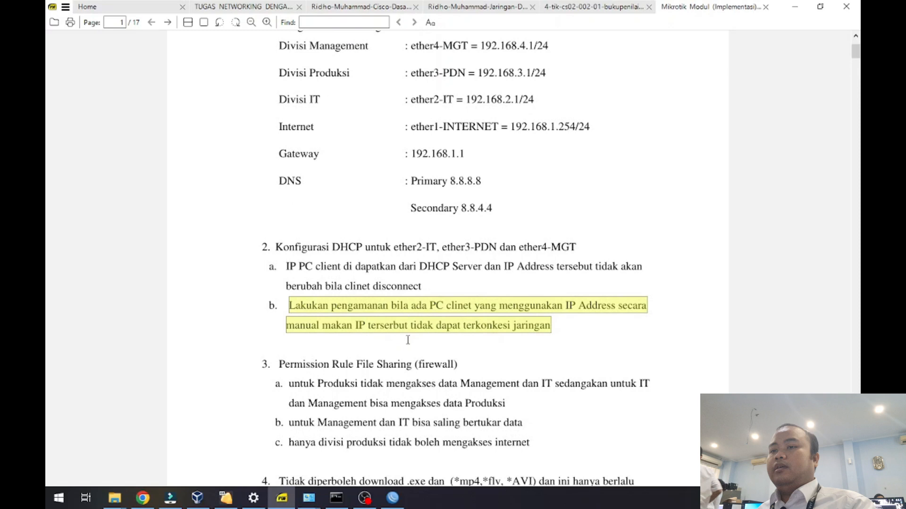
pyautogui.scroll(1, 491, 394)
pyautogui.click(450, 385)
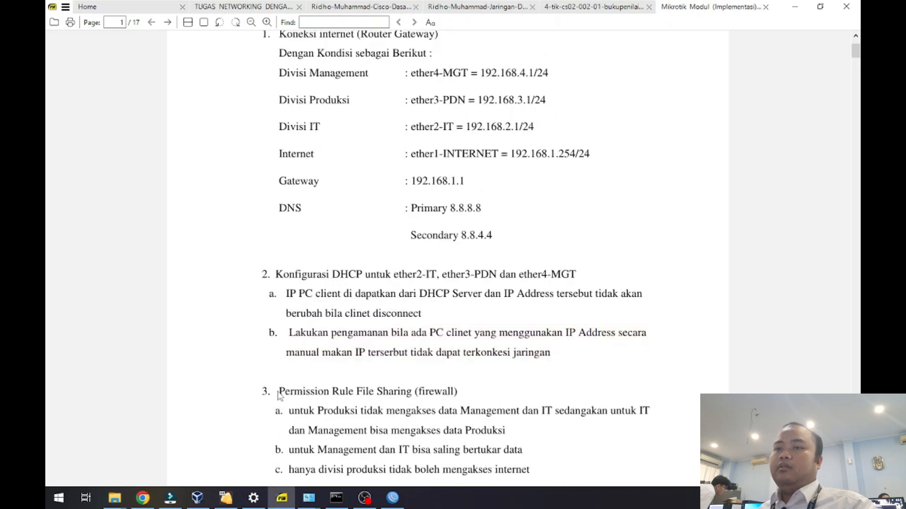
# Read section 3 of the PDF, covering the firewall file-sharing permissions for the Produksi, Management and IT divisions.
pyautogui.moveTo(279, 392); pyautogui.dragTo(467, 392)
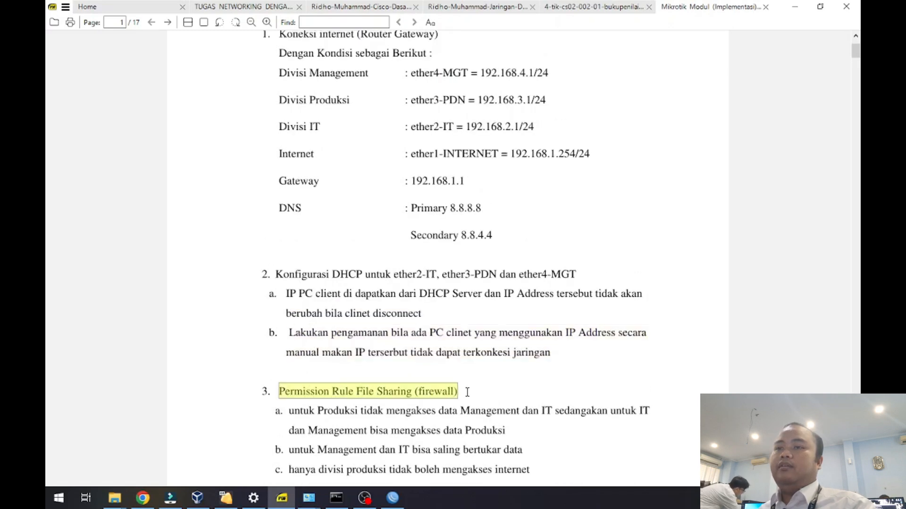
pyautogui.click(529, 394)
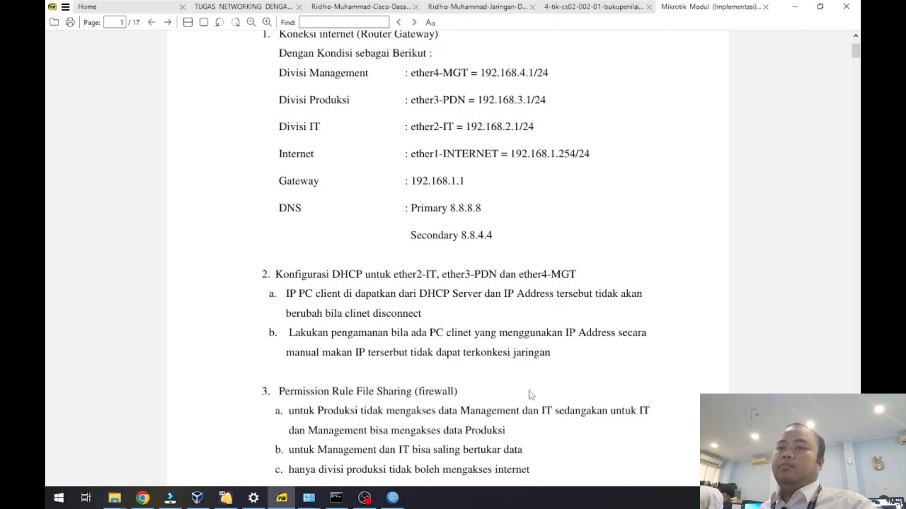
pyautogui.moveTo(317, 411); pyautogui.dragTo(521, 431)
pyautogui.click(559, 411)
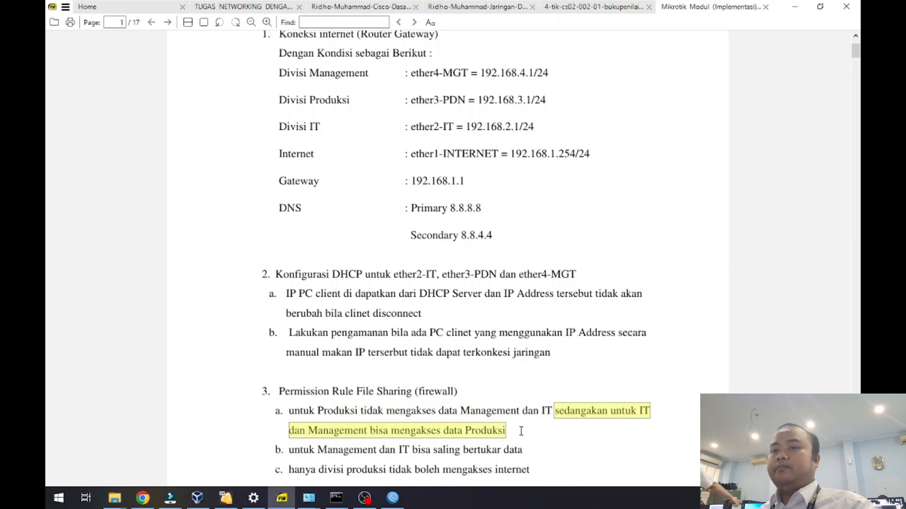
pyautogui.click(314, 452)
pyautogui.scroll(-1, 399, 449)
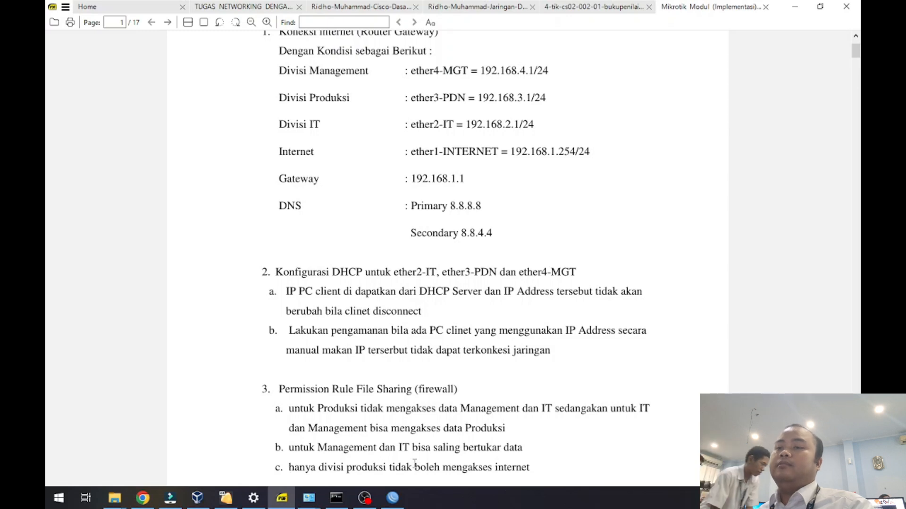
# Switch to WinBox and open the router's IP firewall filter rules.
pyautogui.moveTo(393, 491)
pyautogui.click(399, 472)
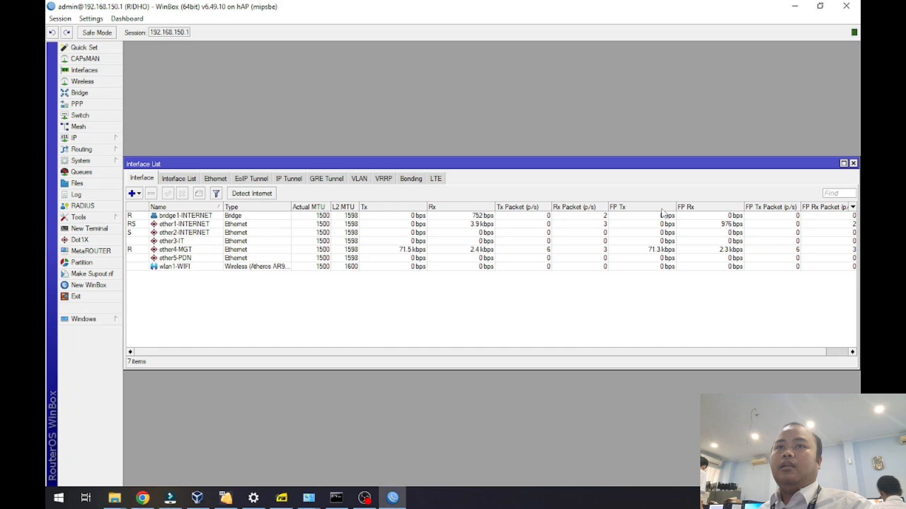
pyautogui.click(92, 143)
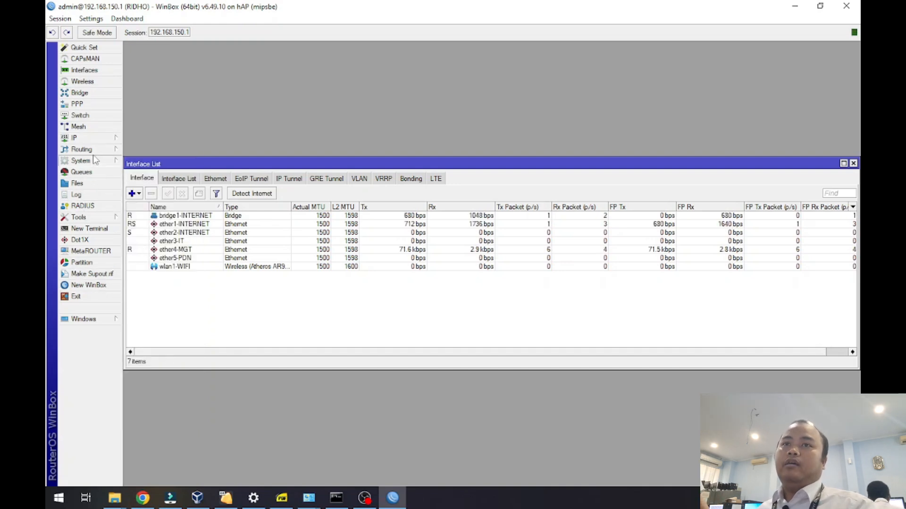
pyautogui.click(96, 139)
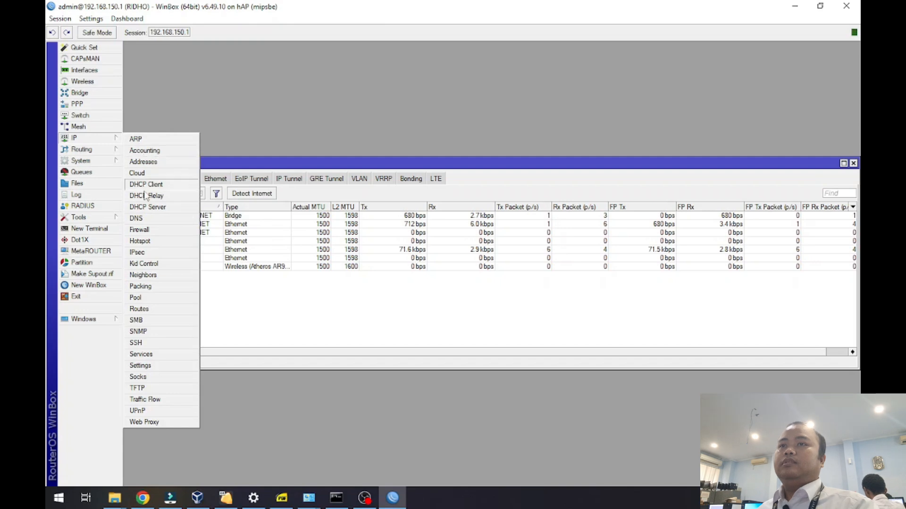
pyautogui.click(142, 229)
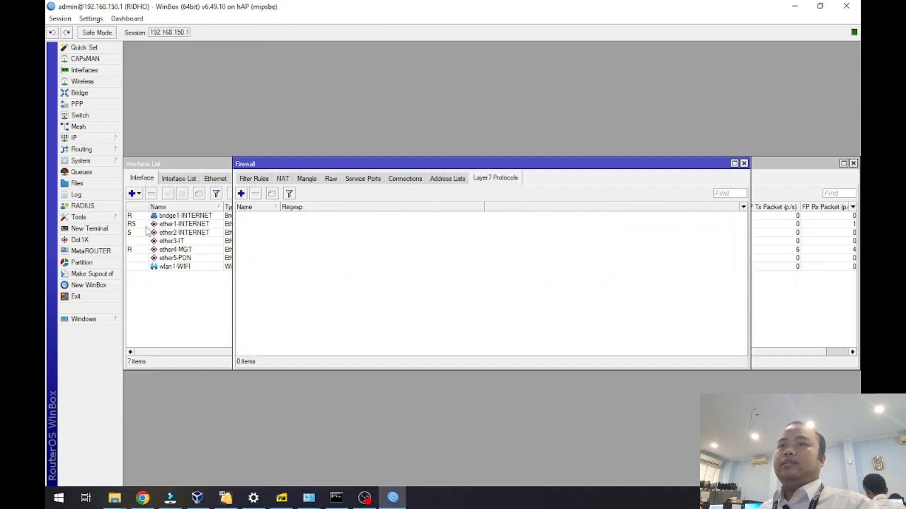
pyautogui.click(257, 179)
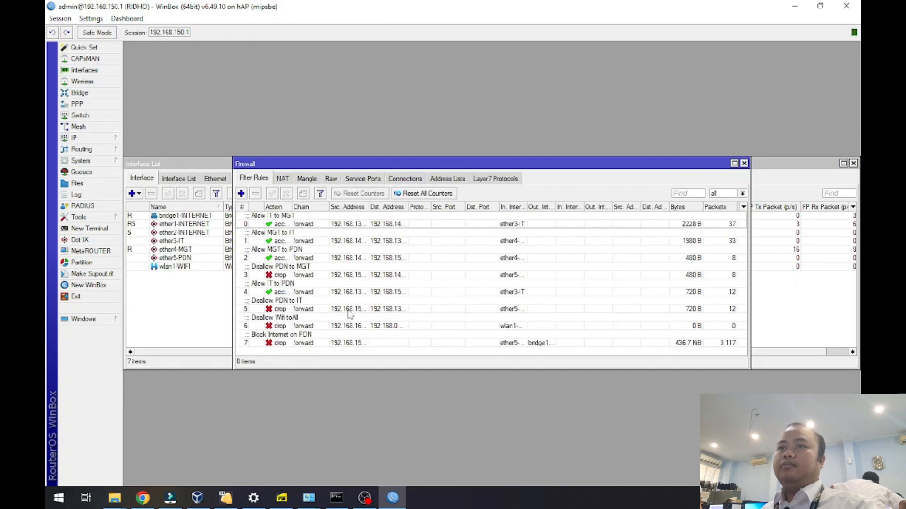
# Open the "Allow IT to MGT" filter rule and review its chain, source address, destination address and incoming interface.
pyautogui.click(275, 219)
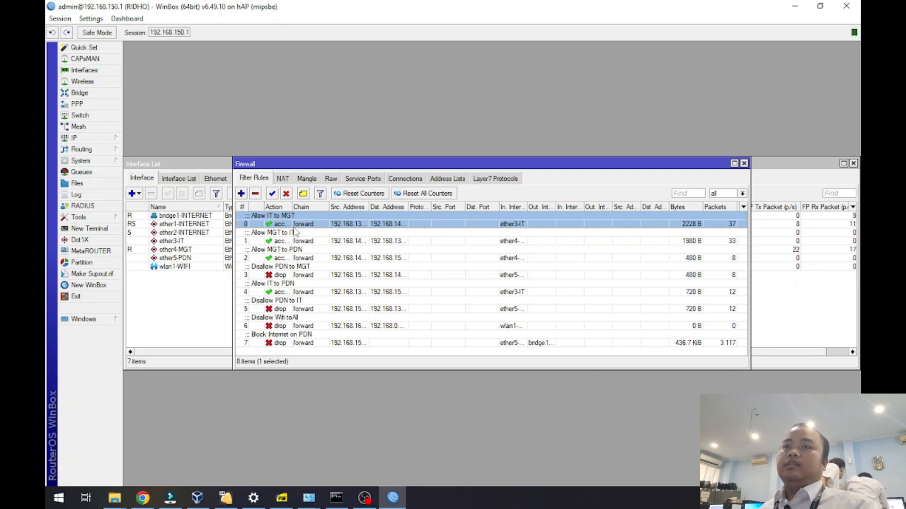
pyautogui.doubleClick(313, 225)
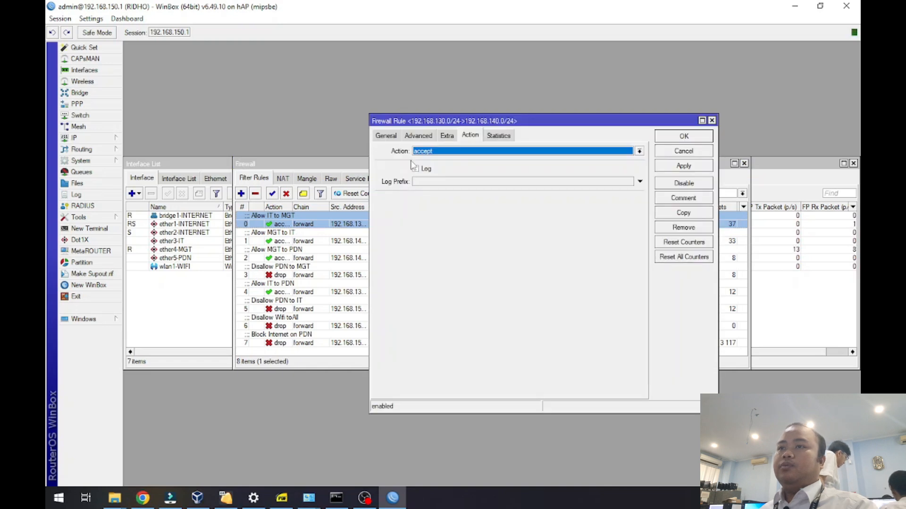
pyautogui.click(394, 138)
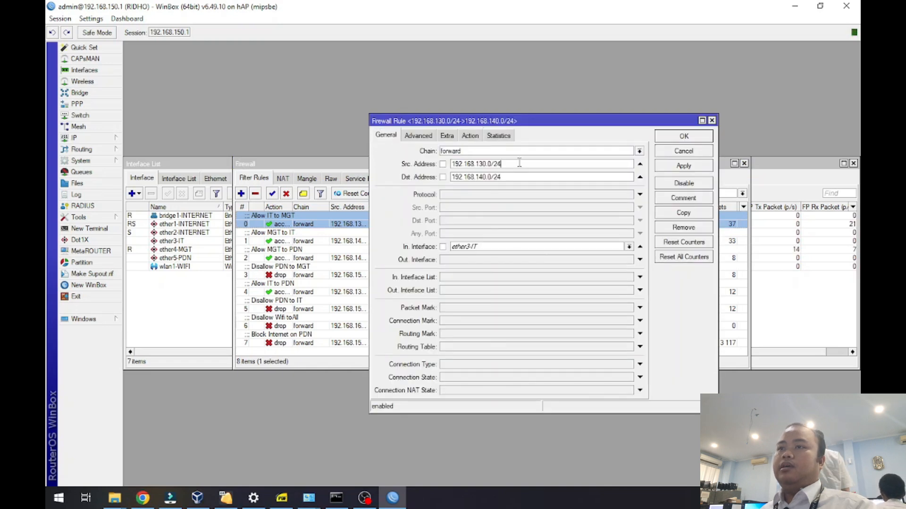
pyautogui.moveTo(508, 164); pyautogui.dragTo(450, 165)
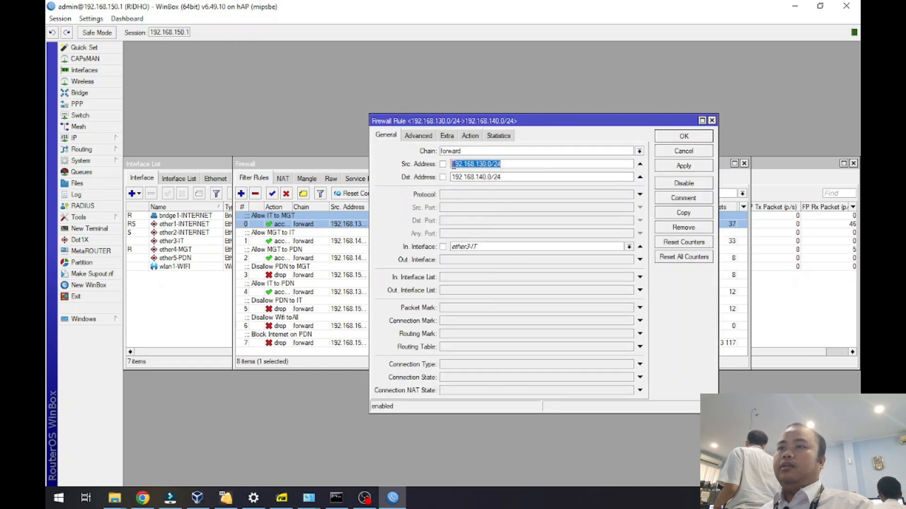
pyautogui.click(523, 165)
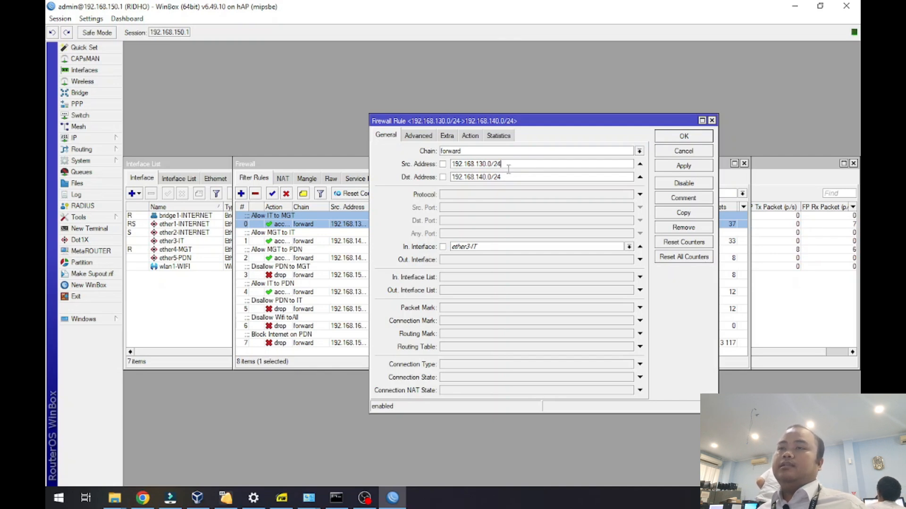
pyautogui.click(519, 178)
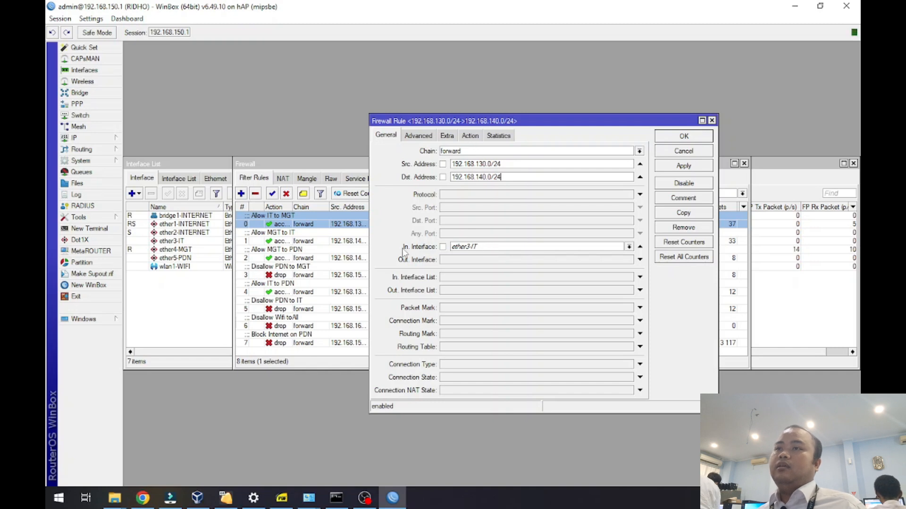
# Review the available actions for the "Allow IT to MGT" rule and select accept.
pyautogui.click(470, 136)
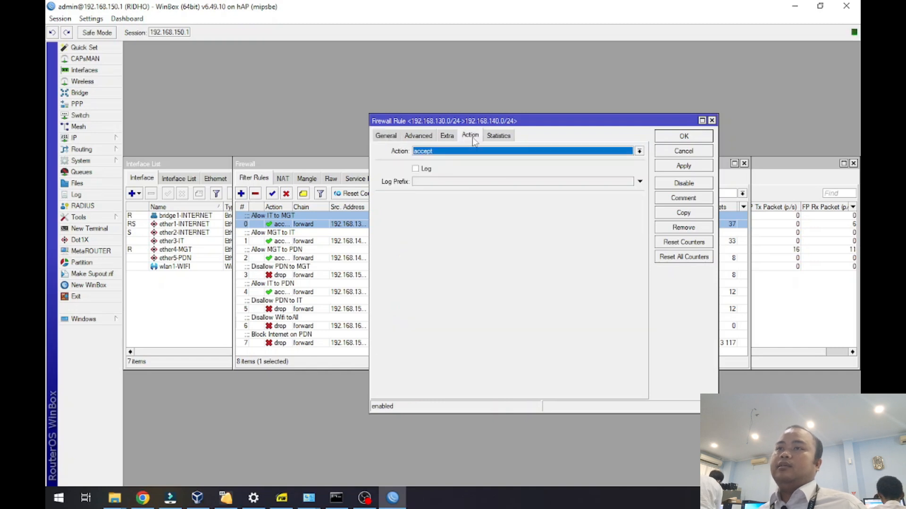
pyautogui.click(456, 156)
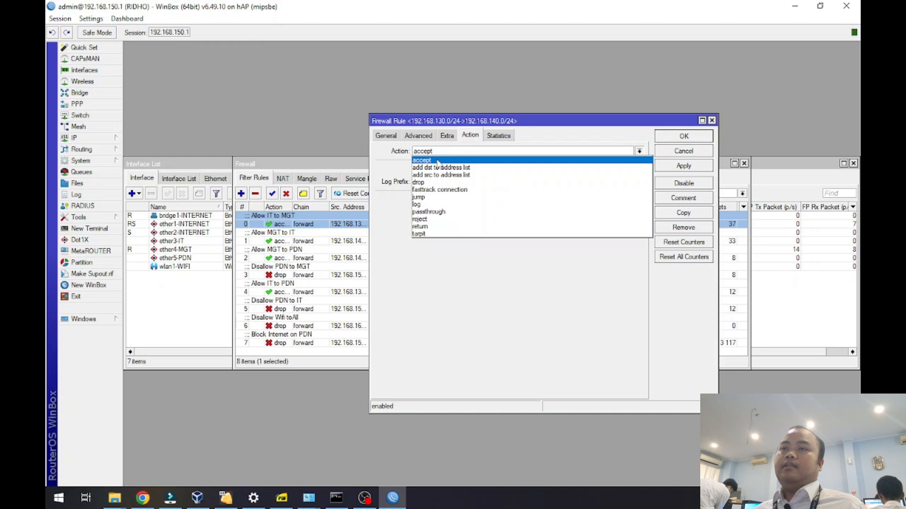
pyautogui.click(433, 160)
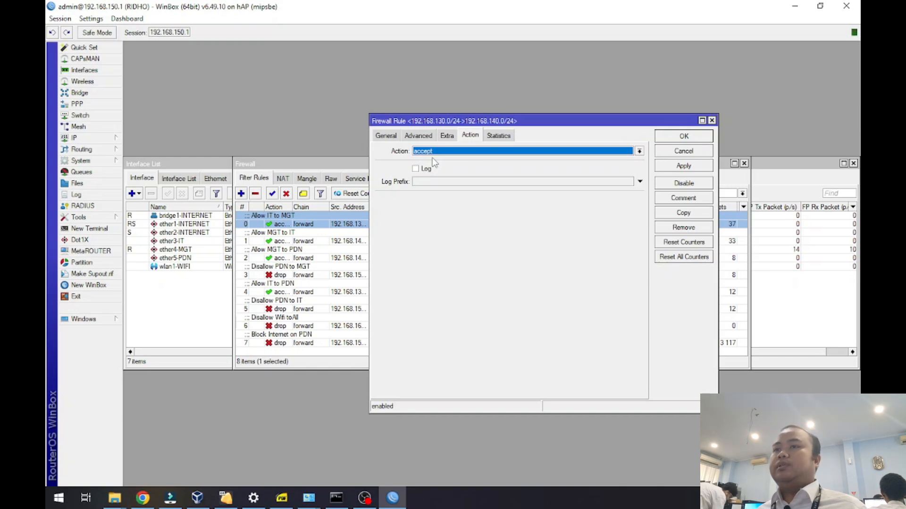
# Apply and save the "Allow IT to MGT" filter rule, and review and confirm its comment.
pyautogui.click(693, 167)
pyautogui.click(692, 138)
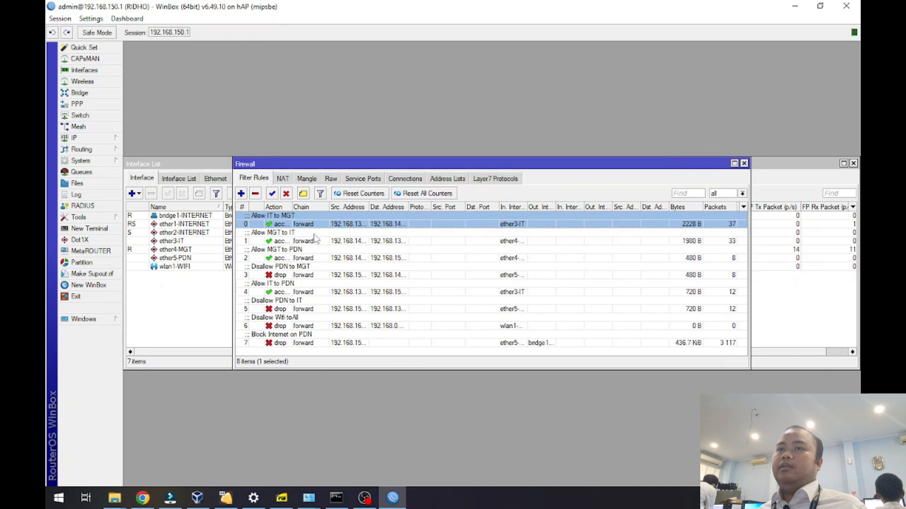
pyautogui.click(303, 194)
pyautogui.click(449, 262)
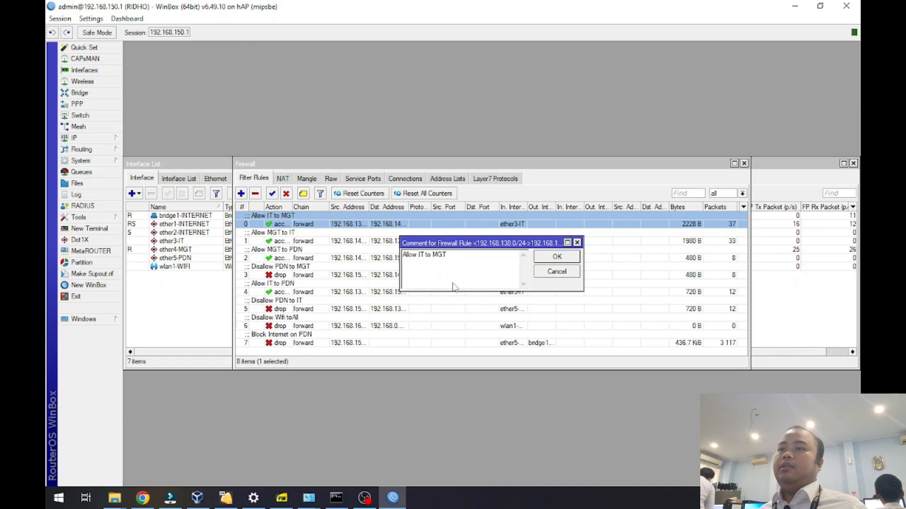
pyautogui.click(572, 259)
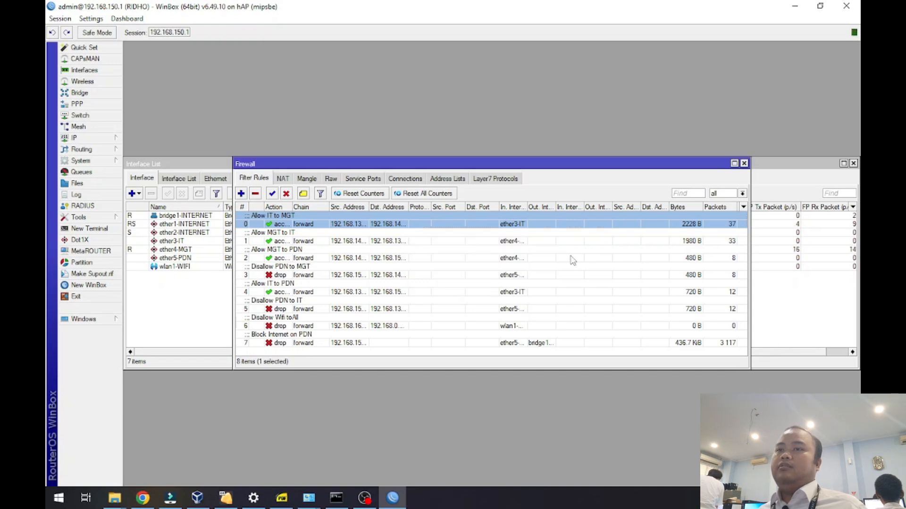
# Open the "Allow MGT to IT" filter rule, review its source and destination addresses, incoming interface and action, and close it.
pyautogui.click(308, 242)
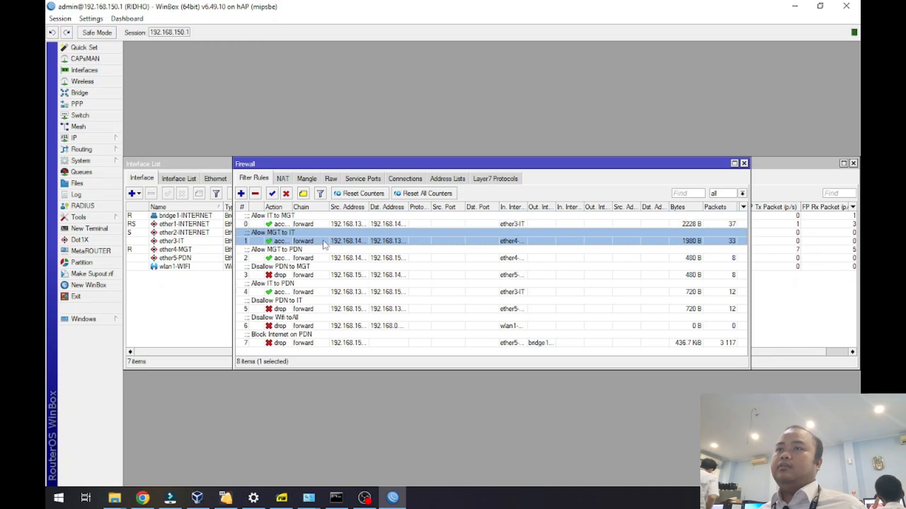
pyautogui.doubleClick(325, 242)
pyautogui.click(387, 136)
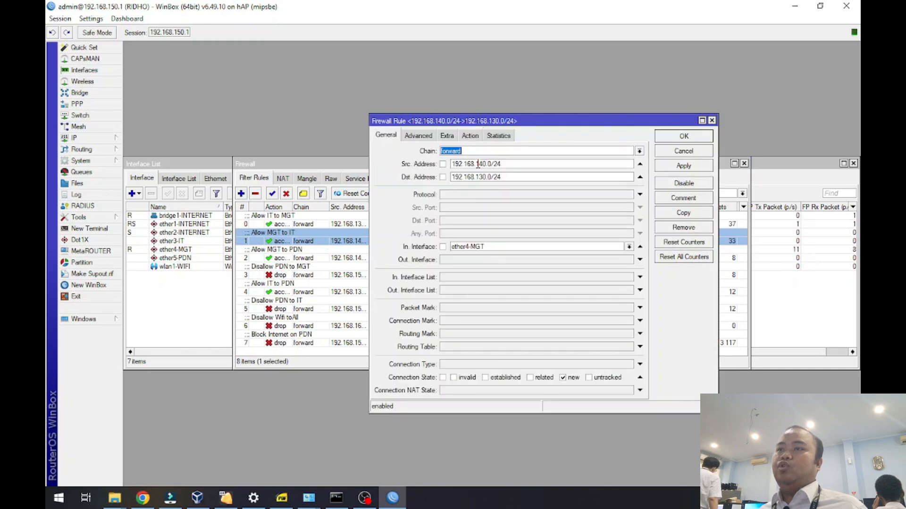
pyautogui.moveTo(476, 164); pyautogui.dragTo(487, 165)
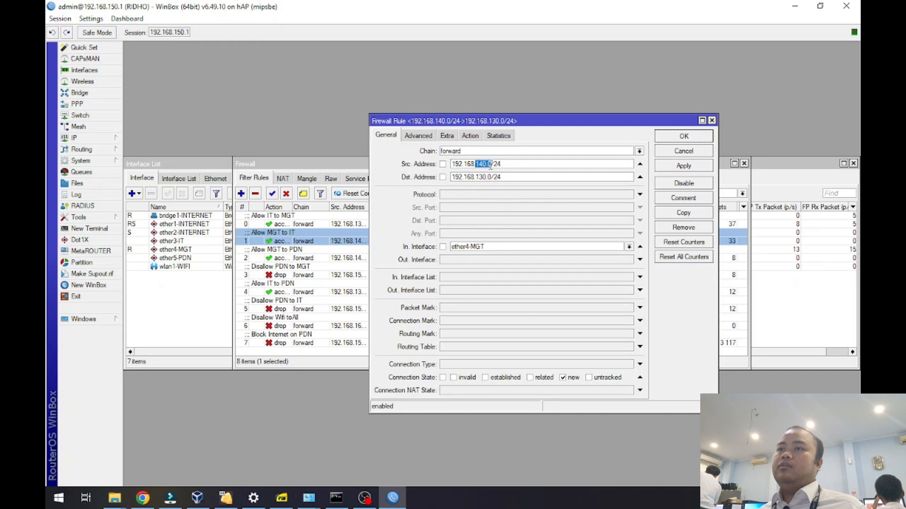
pyautogui.moveTo(476, 177); pyautogui.dragTo(489, 178)
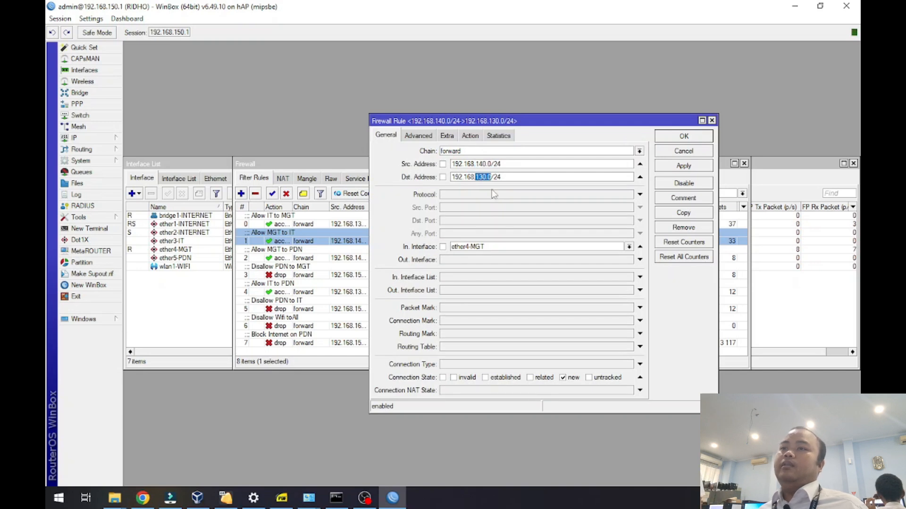
pyautogui.click(511, 178)
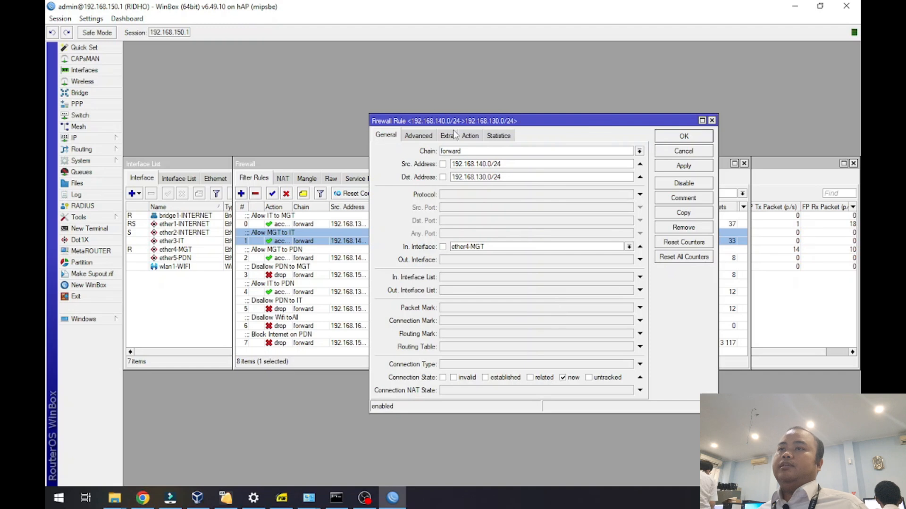
pyautogui.click(470, 136)
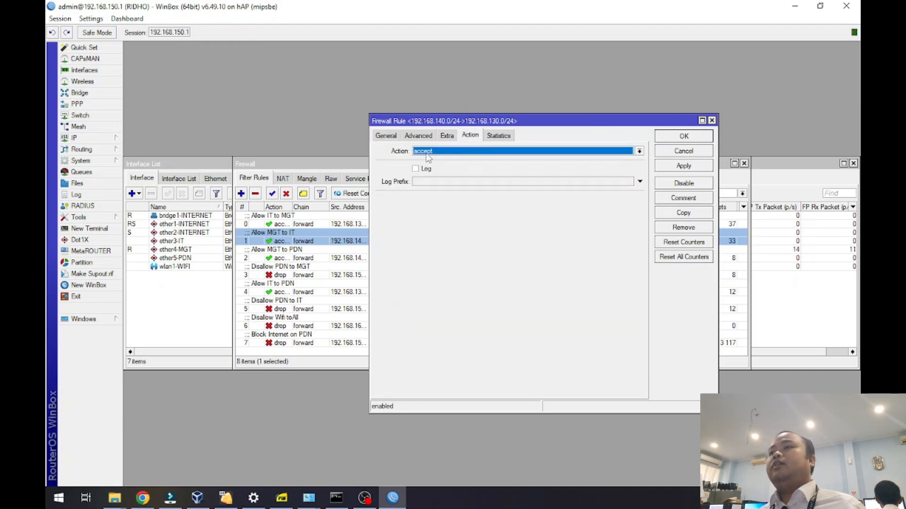
pyautogui.click(686, 138)
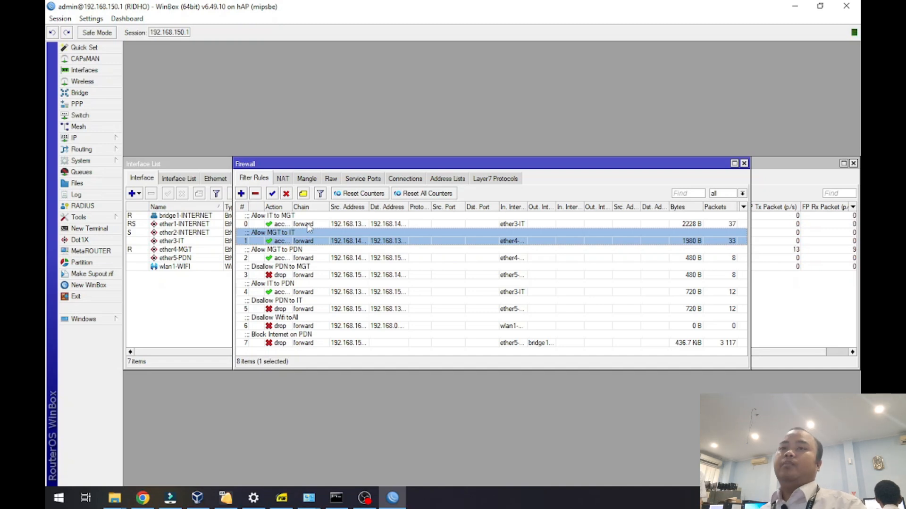
# Open the "Allow MGT to PDN" filter rule, review its source and destination addresses and action, and close it.
pyautogui.click(319, 253)
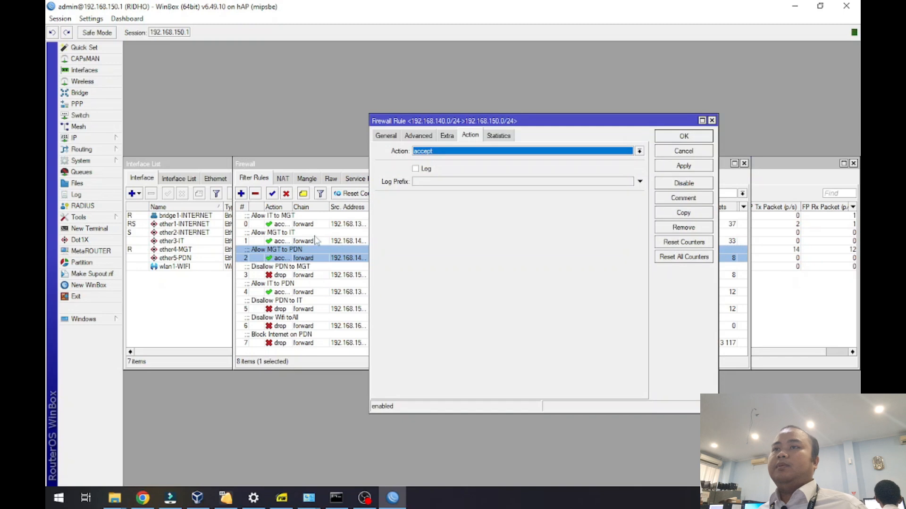
pyautogui.click(387, 136)
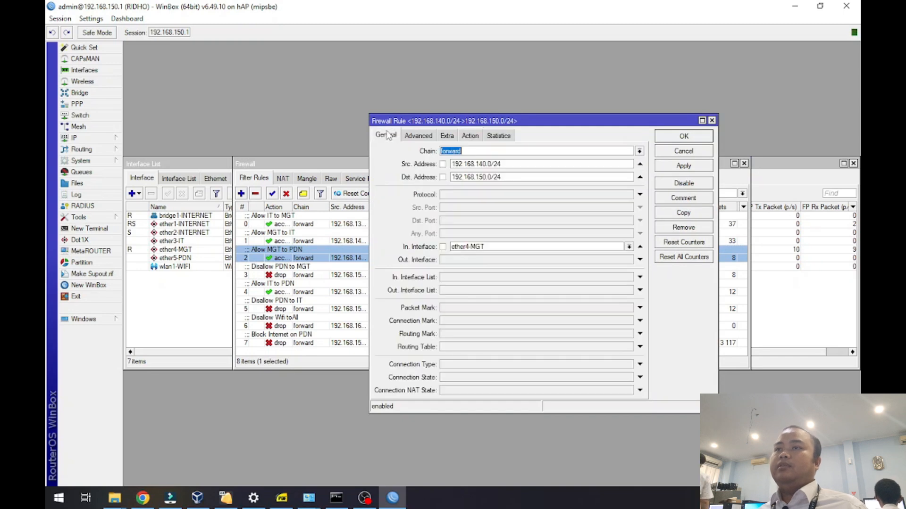
pyautogui.moveTo(475, 163)
pyautogui.mouseDown()
pyautogui.moveTo(491, 165)
pyautogui.moveTo(484, 178)
pyautogui.mouseUp()
pyautogui.click(509, 176)
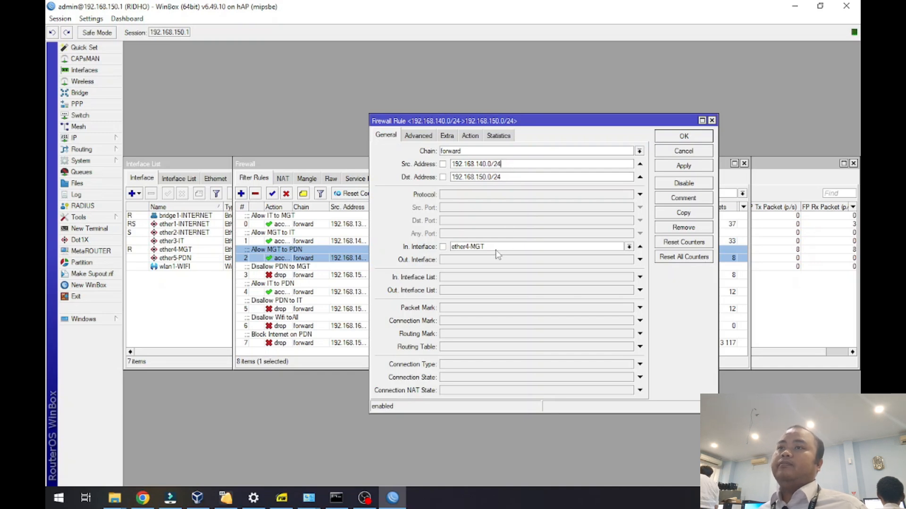
pyautogui.click(470, 136)
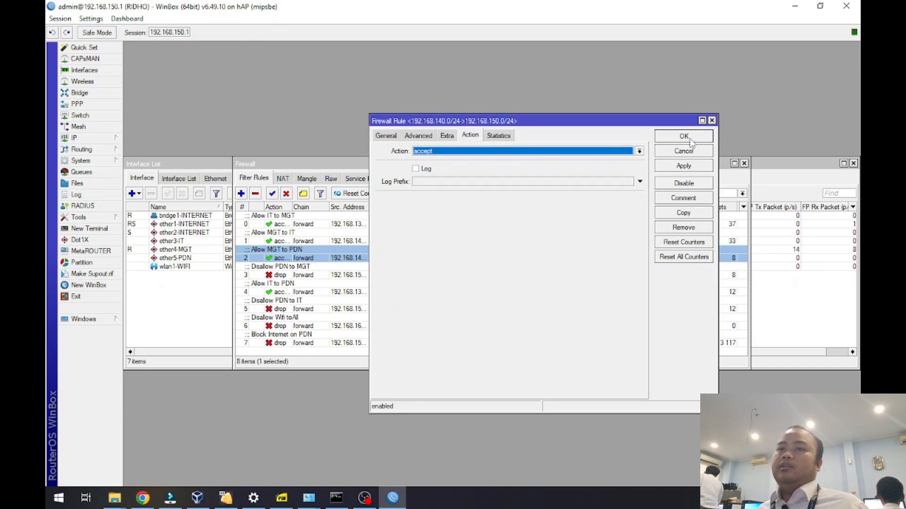
pyautogui.click(687, 155)
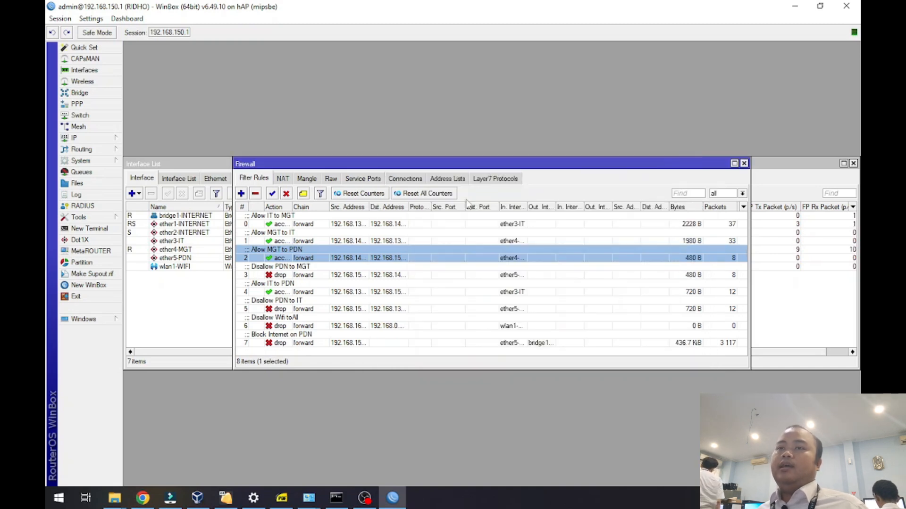
# Open the "Disallow PDN to MGT" filter rule, review its source and destination addresses and the available actions, and close it.
pyautogui.click(315, 273)
pyautogui.doubleClick(315, 273)
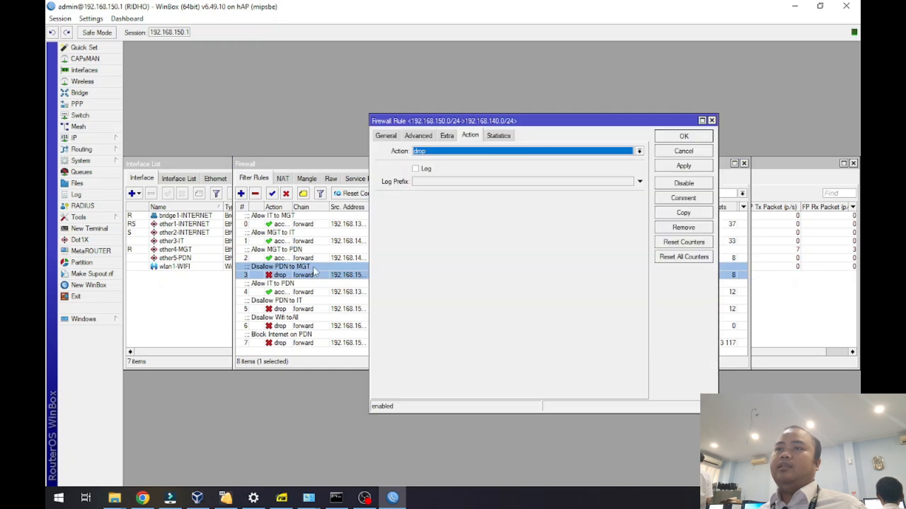
pyautogui.click(386, 136)
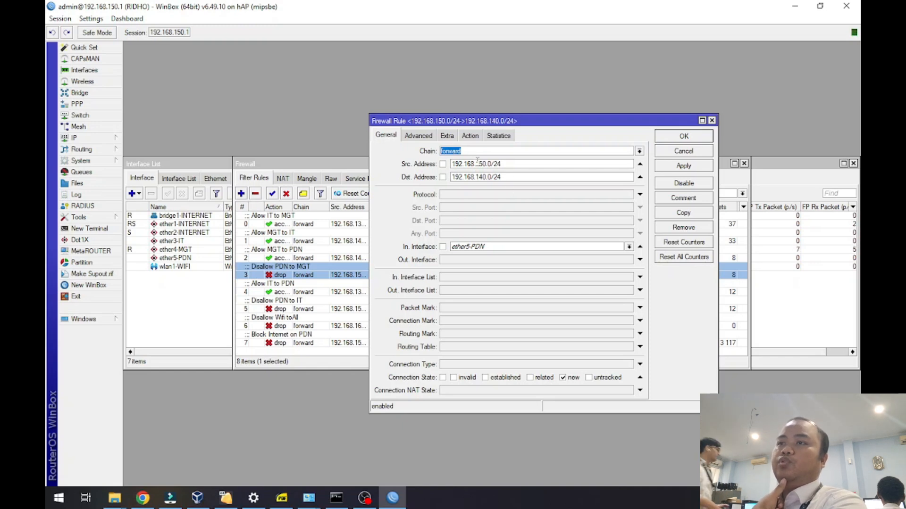
pyautogui.moveTo(476, 164); pyautogui.dragTo(489, 166)
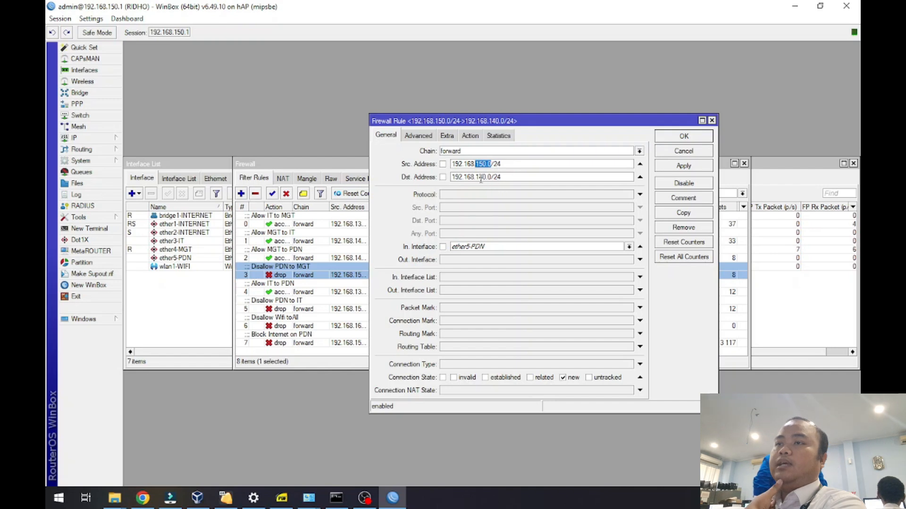
pyautogui.moveTo(475, 177); pyautogui.dragTo(484, 177)
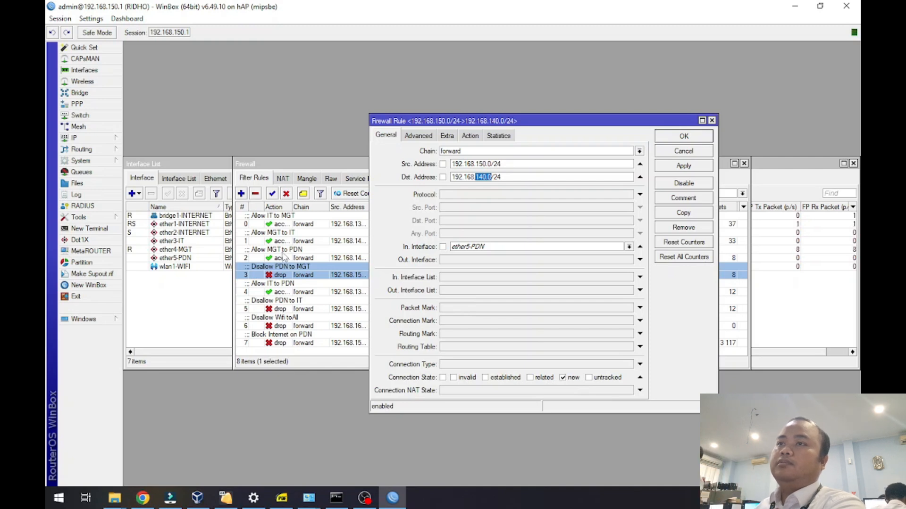
pyautogui.click(470, 135)
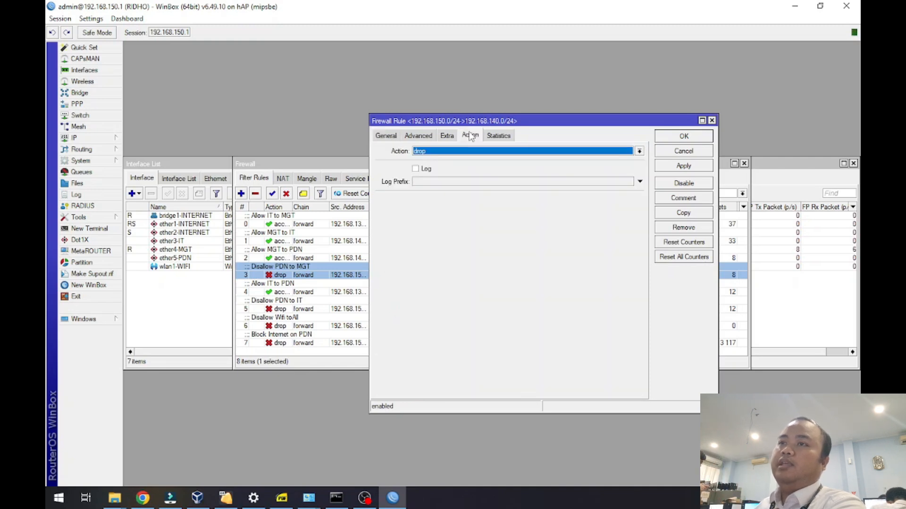
pyautogui.click(432, 152)
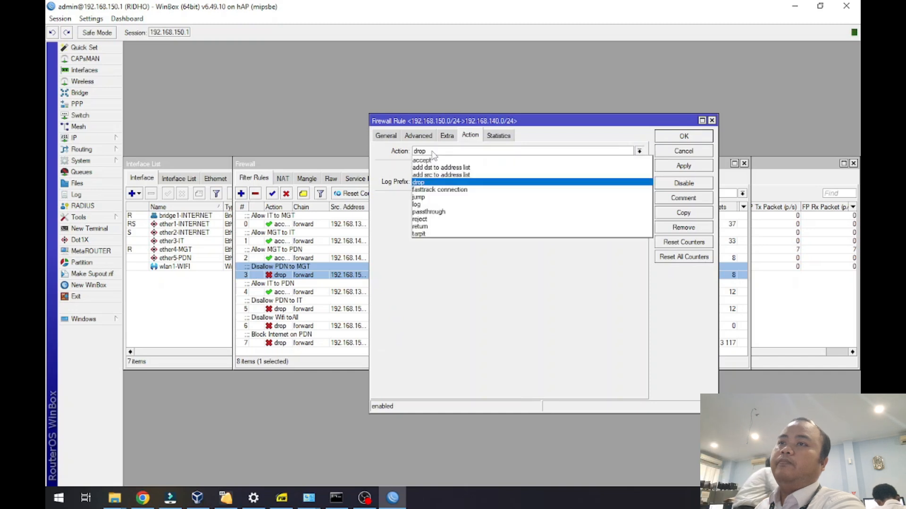
pyautogui.click(400, 157)
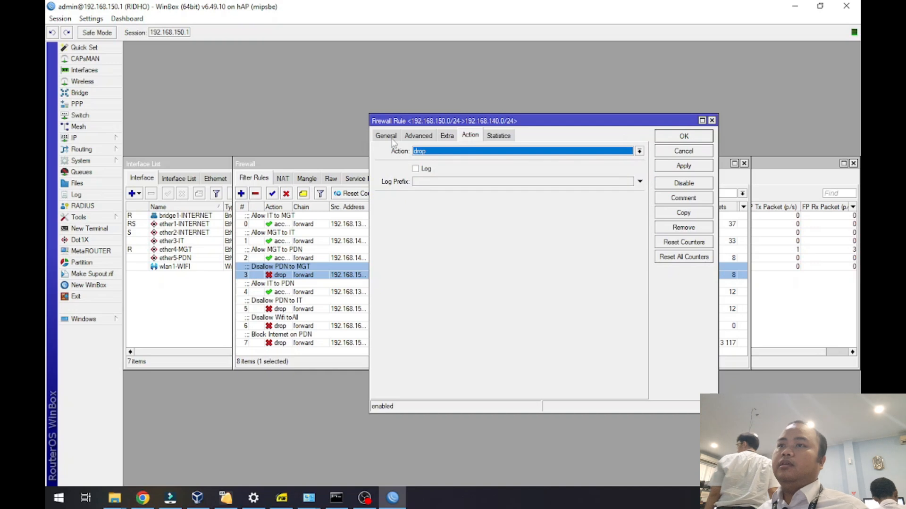
pyautogui.click(386, 136)
pyautogui.click(504, 166)
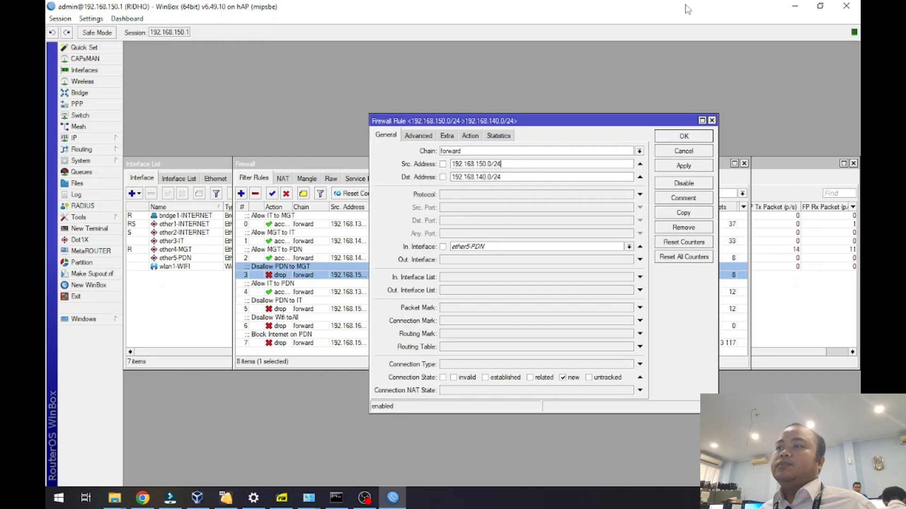
pyautogui.click(696, 139)
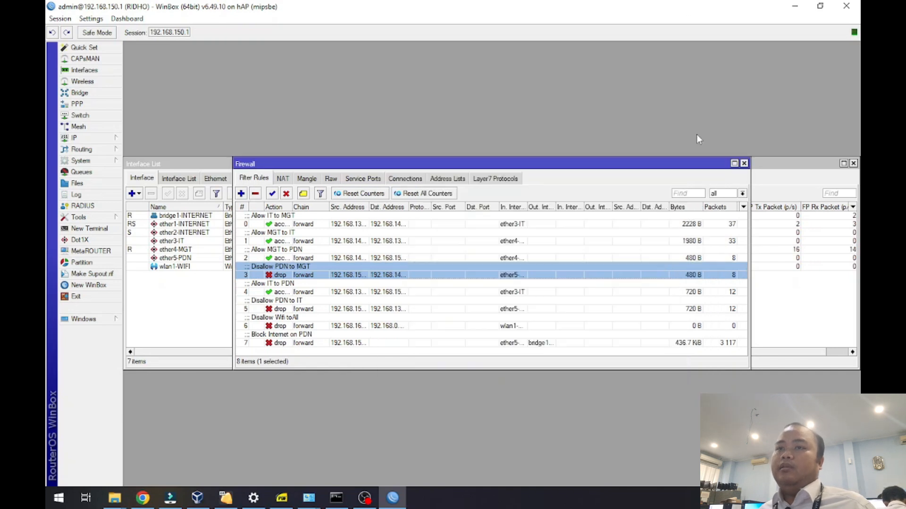
# Open the "Allow IT to PDN" filter rule, review its source and destination addresses and action, and close it.
pyautogui.doubleClick(309, 290)
pyautogui.click(480, 163)
pyautogui.doubleClick(487, 177)
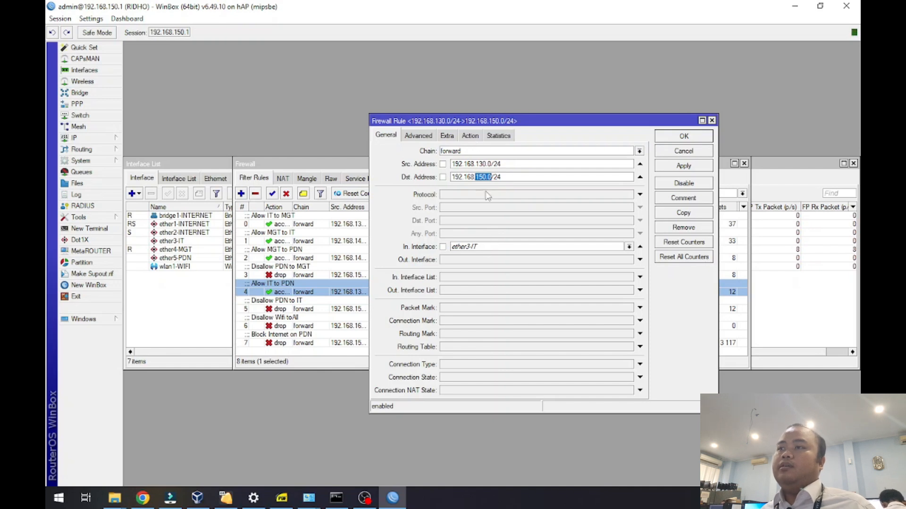
pyautogui.click(474, 136)
pyautogui.click(683, 150)
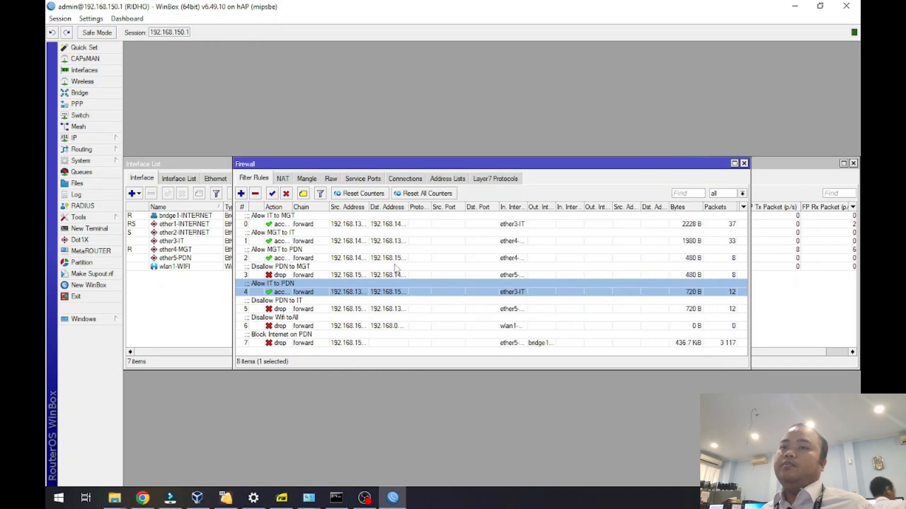
# Open the "Disallow PDN to IT" filter rule, review its general settings and action, and close it.
pyautogui.doubleClick(313, 308)
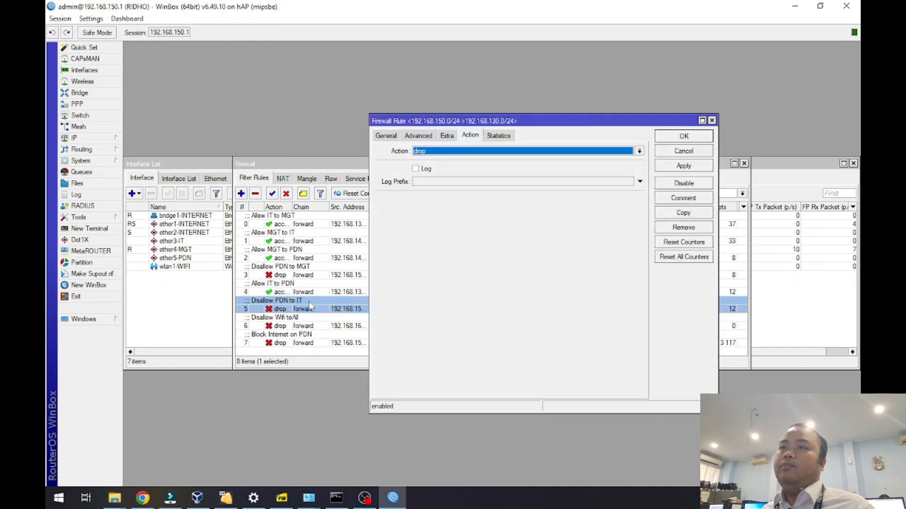
pyautogui.click(396, 136)
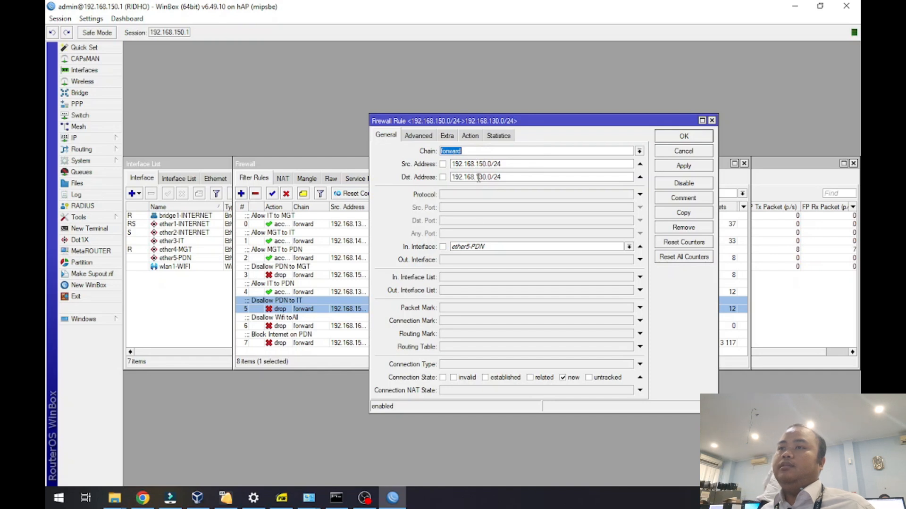
pyautogui.click(470, 136)
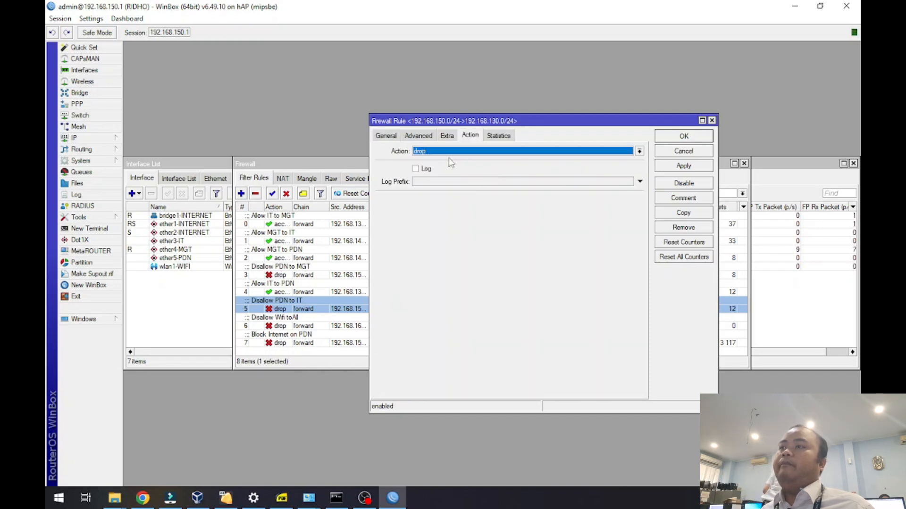
pyautogui.click(684, 152)
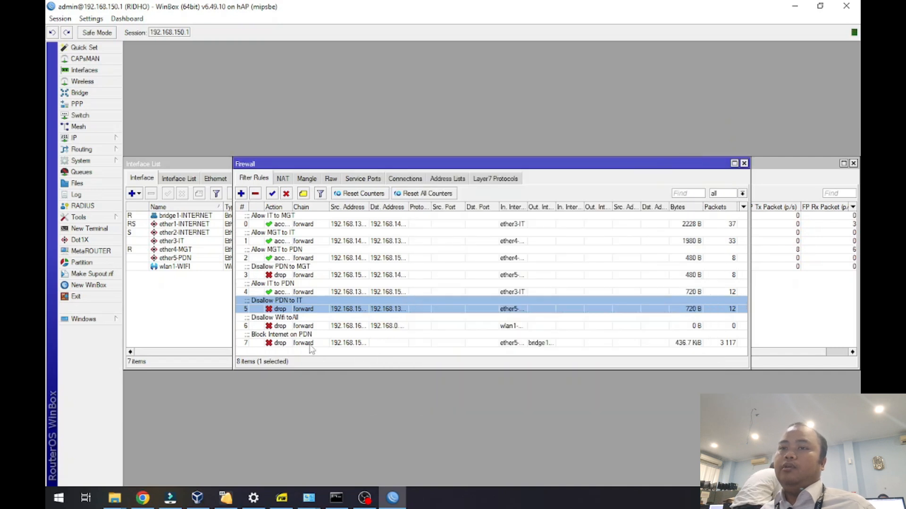
# Open the "Disallow Wifi to All" filter rule, review its addresses, incoming interface and action, and close it.
pyautogui.click(304, 323)
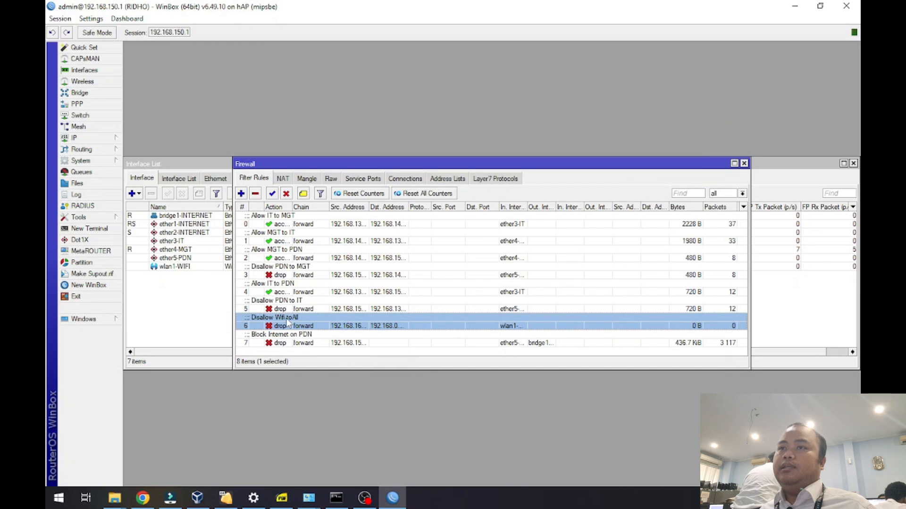
pyautogui.doubleClick(287, 322)
pyautogui.click(386, 136)
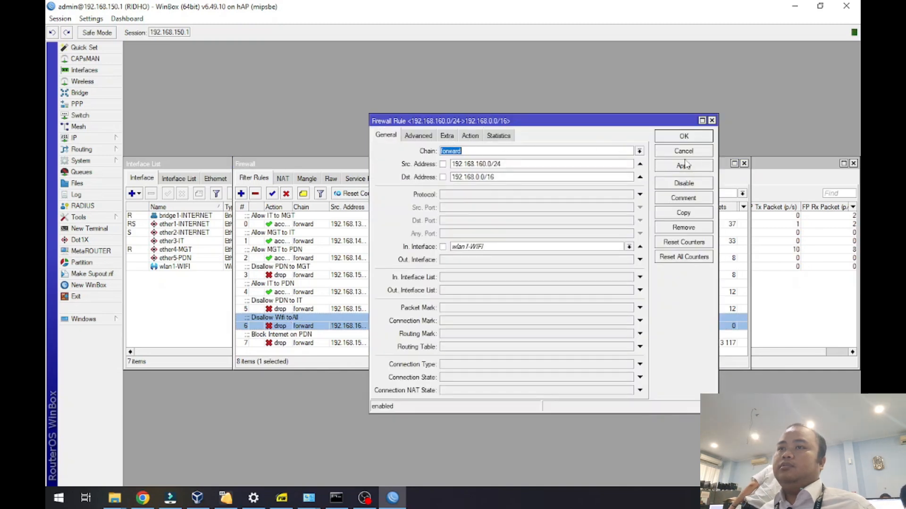
pyautogui.click(479, 136)
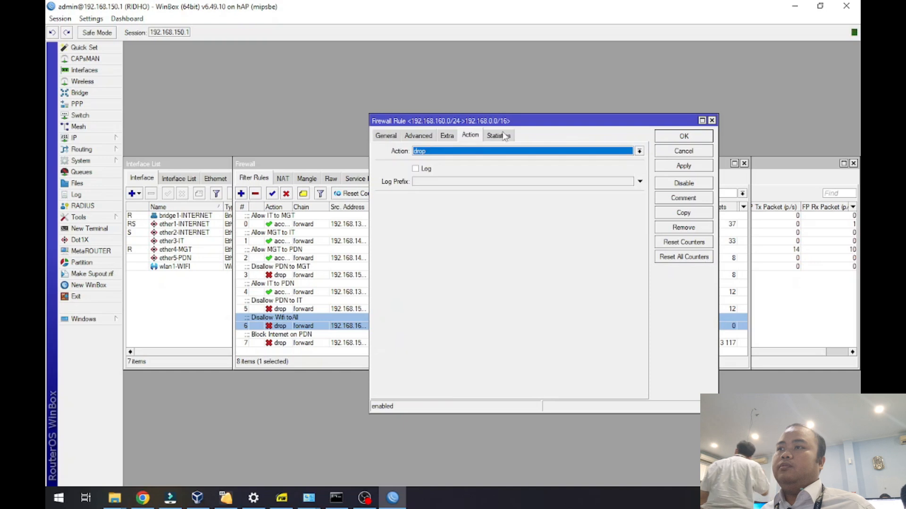
pyautogui.click(683, 151)
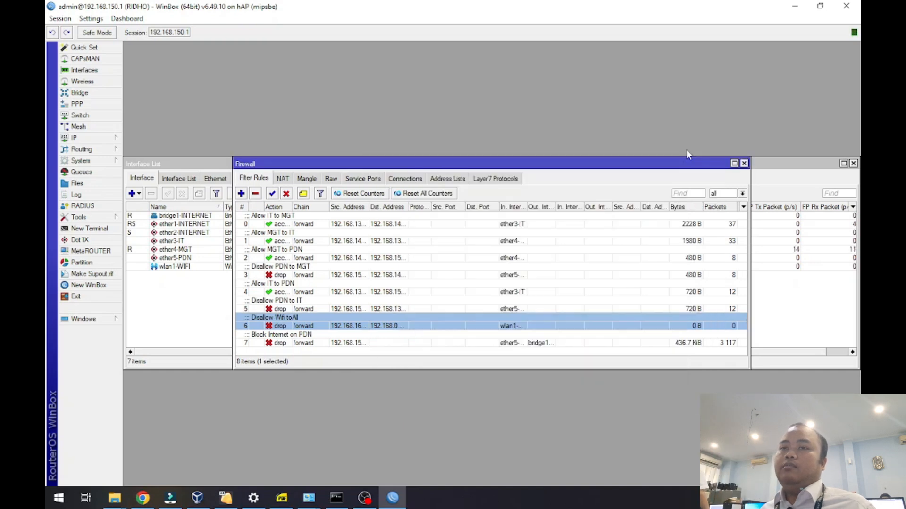
# Select the "Block Internet on PDN" filter rule and check it against requirement 3c on production internet access in the project PDF.
pyautogui.click(266, 336)
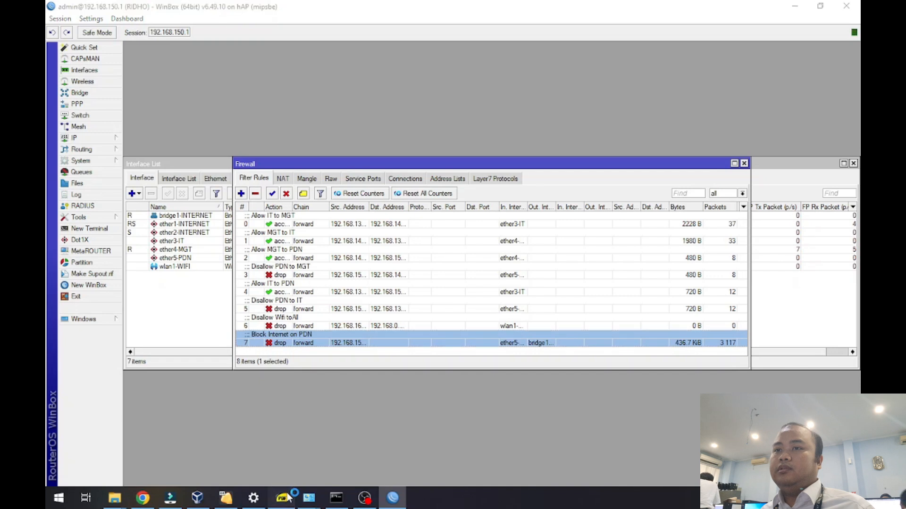
pyautogui.click(285, 498)
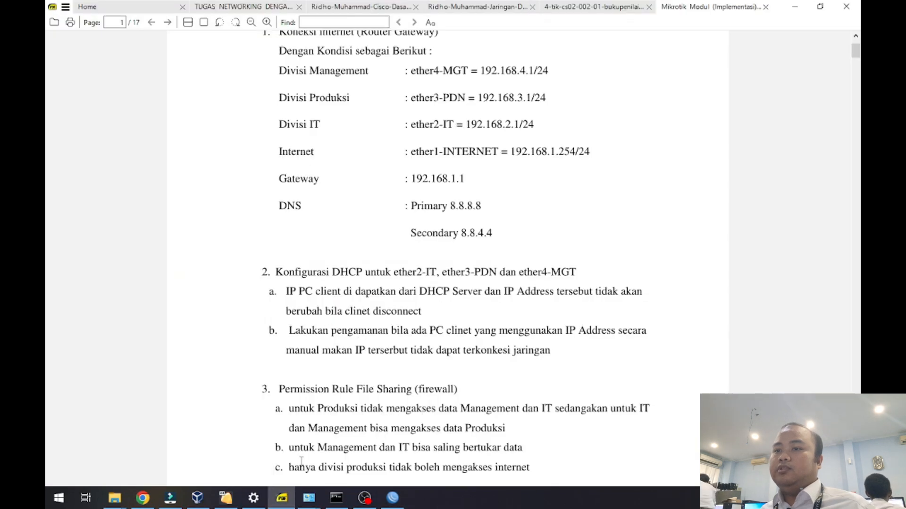
pyautogui.moveTo(289, 467); pyautogui.dragTo(553, 469)
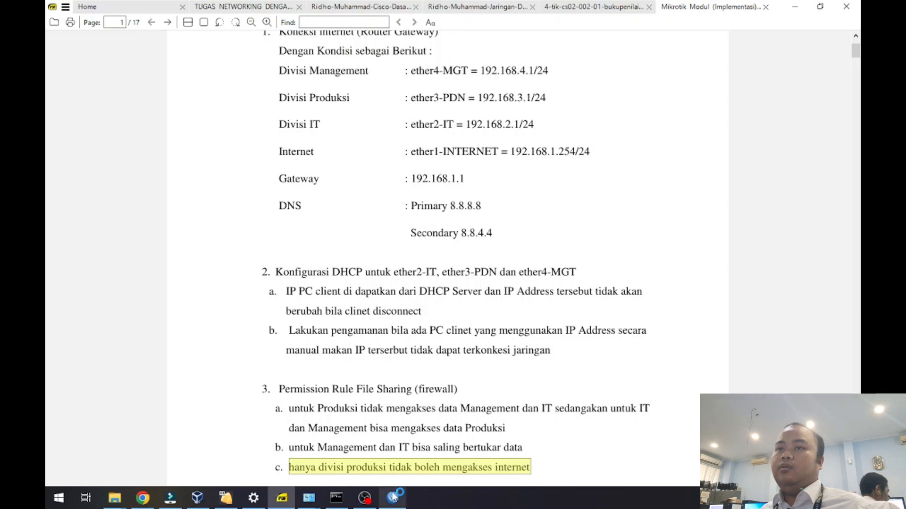
pyautogui.click(393, 498)
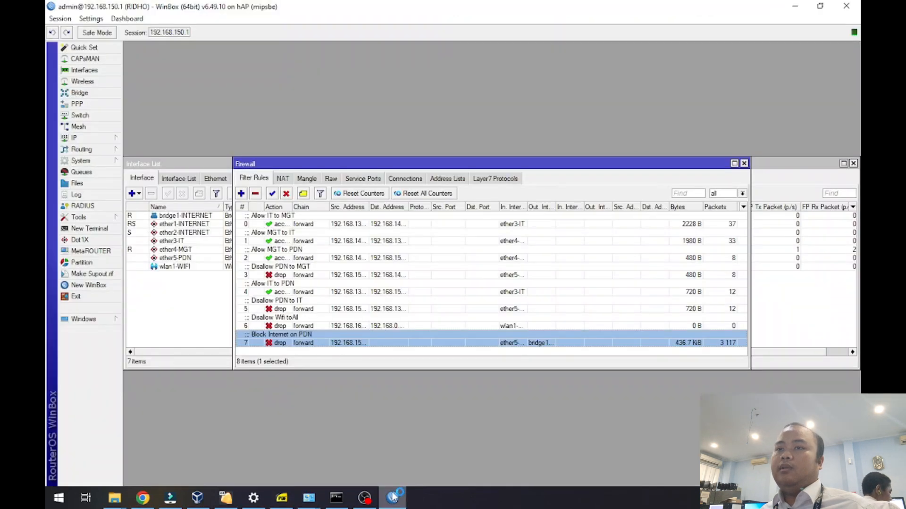
# Open the "Block Internet on PDN" filter rule, review its source address, incoming and outgoing interfaces and action, and close it.
pyautogui.doubleClick(321, 333)
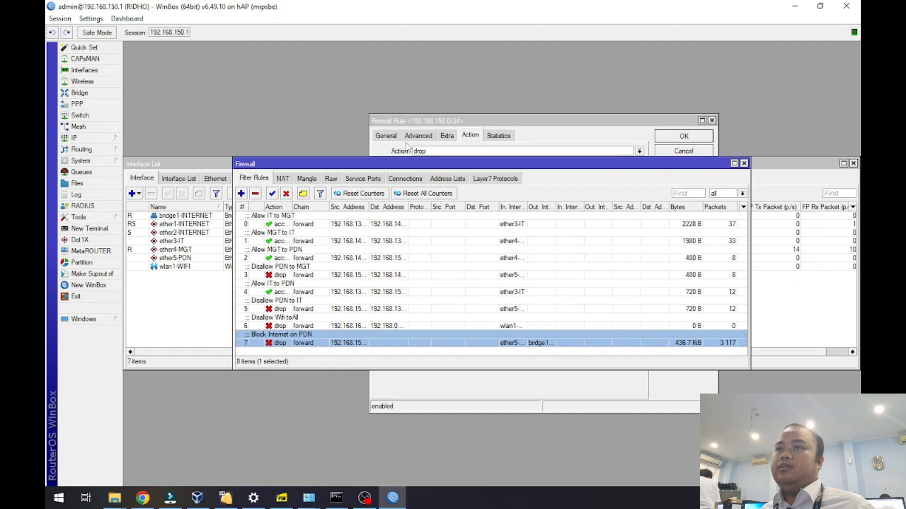
pyautogui.click(429, 120)
pyautogui.click(387, 136)
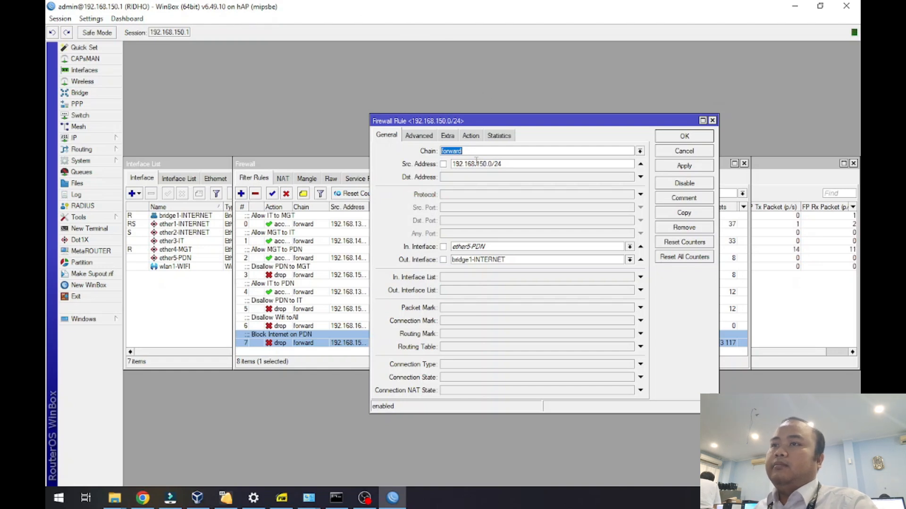
pyautogui.moveTo(476, 164); pyautogui.dragTo(486, 163)
pyautogui.click(496, 163)
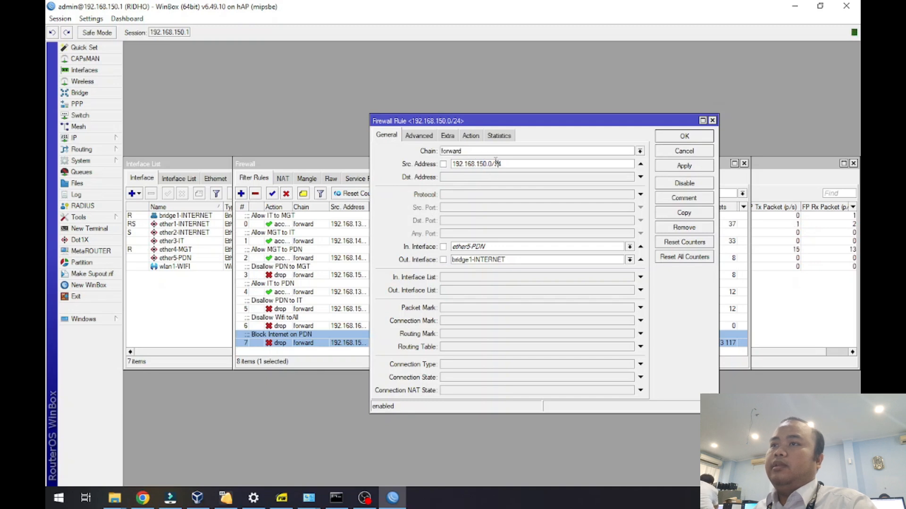
pyautogui.moveTo(476, 164); pyautogui.dragTo(491, 162)
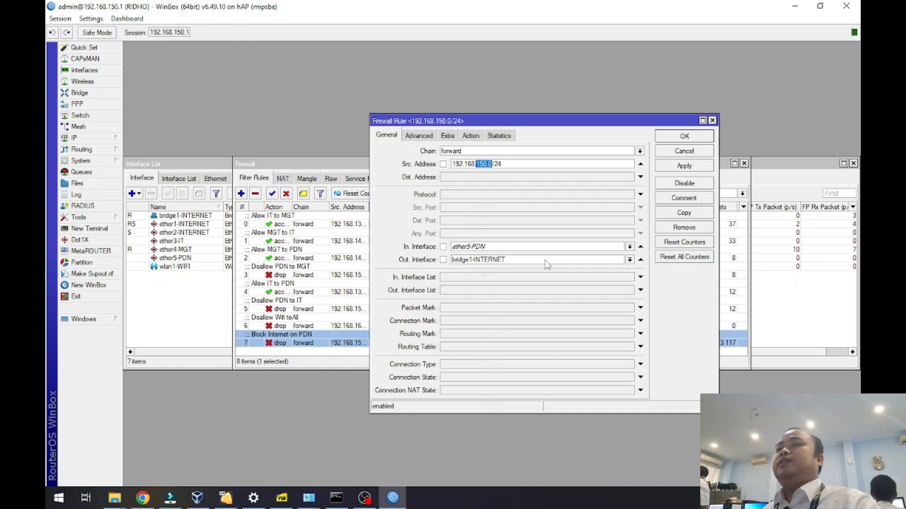
pyautogui.click(470, 136)
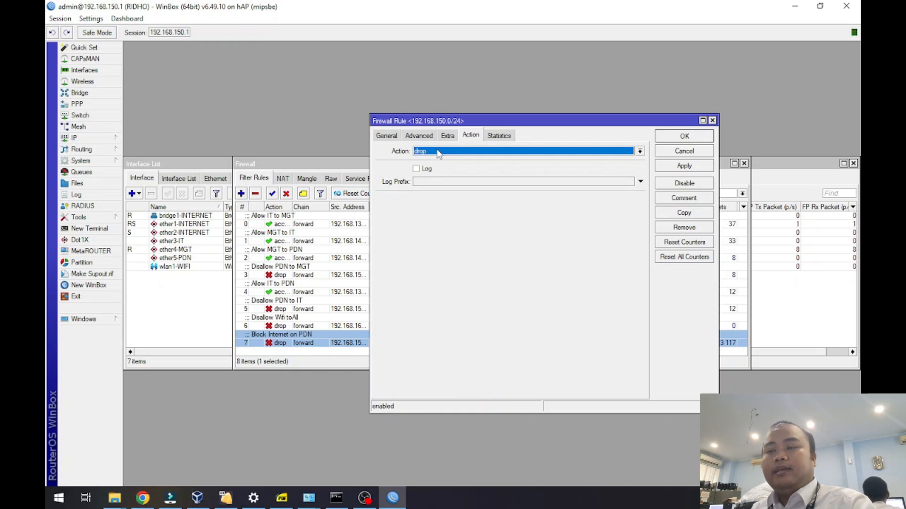
pyautogui.click(388, 135)
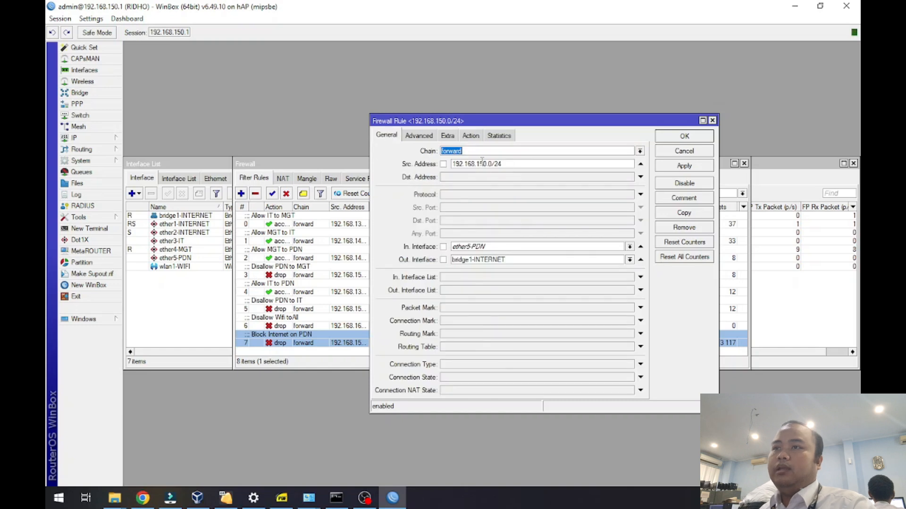
pyautogui.moveTo(477, 164); pyautogui.dragTo(491, 164)
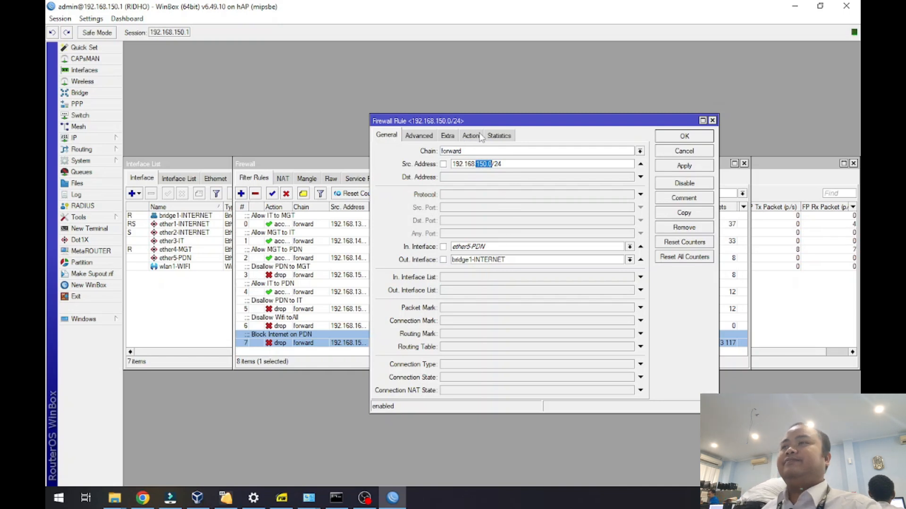
pyautogui.click(665, 138)
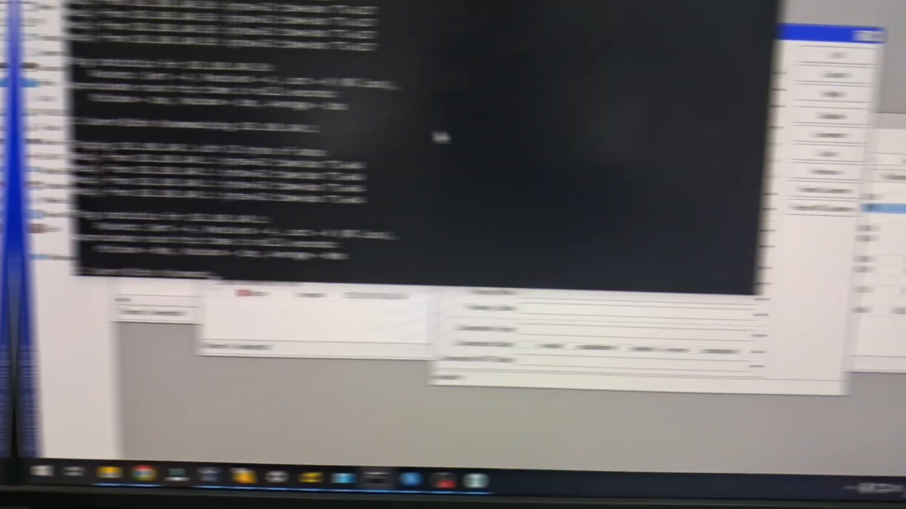
# Rerun an earlier network diagnostic command in Command Prompt on the IT network computer.
pyautogui.press('Up')
pyautogui.press('Up')
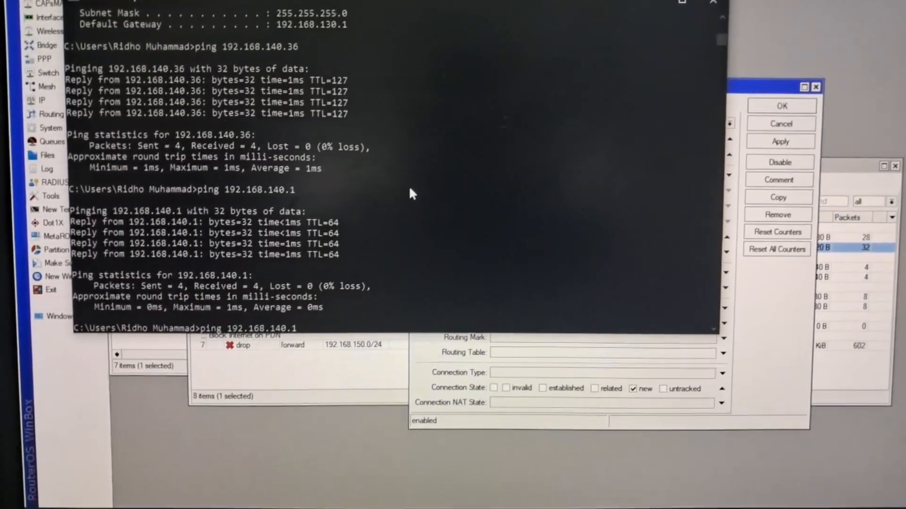
pyautogui.press('Up')
pyautogui.press('Return')
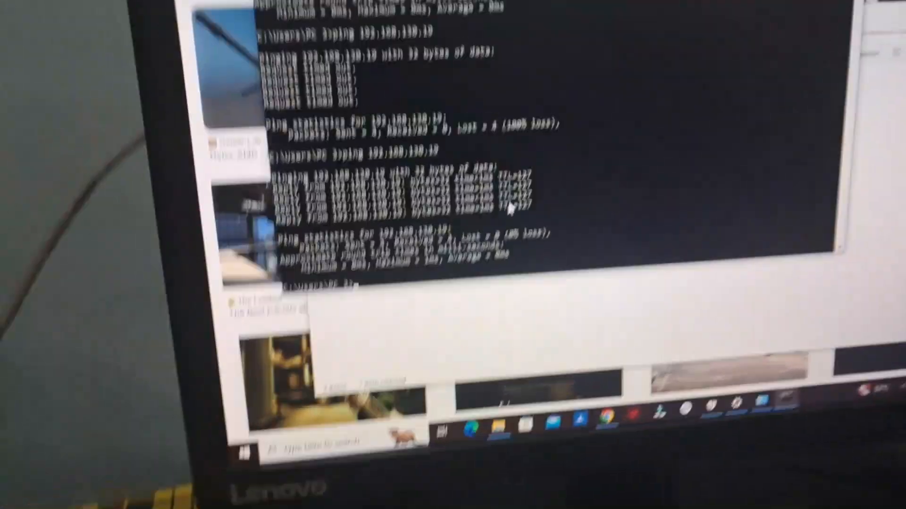
# Display the IP configuration of the MGT network computer by rerunning ipconfig in its Command Prompt.
pyautogui.press('Up')
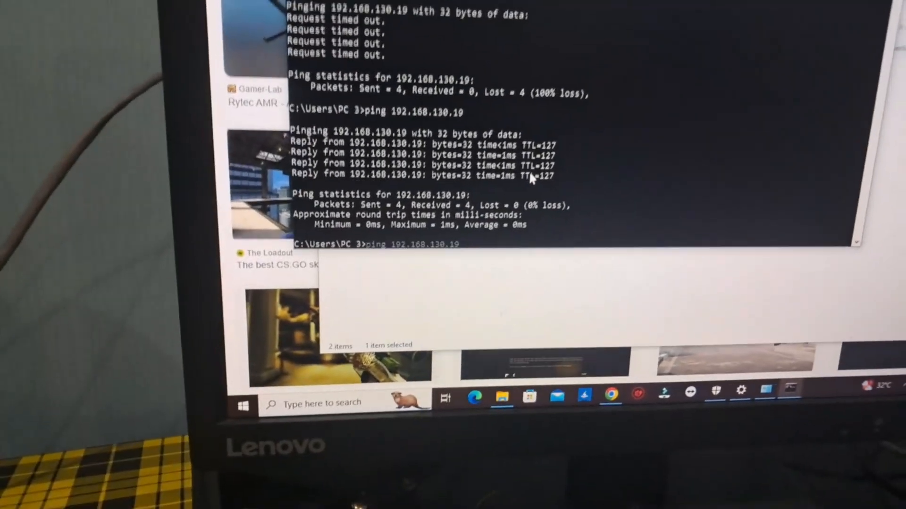
pyautogui.press('Up')
pyautogui.press('Return')
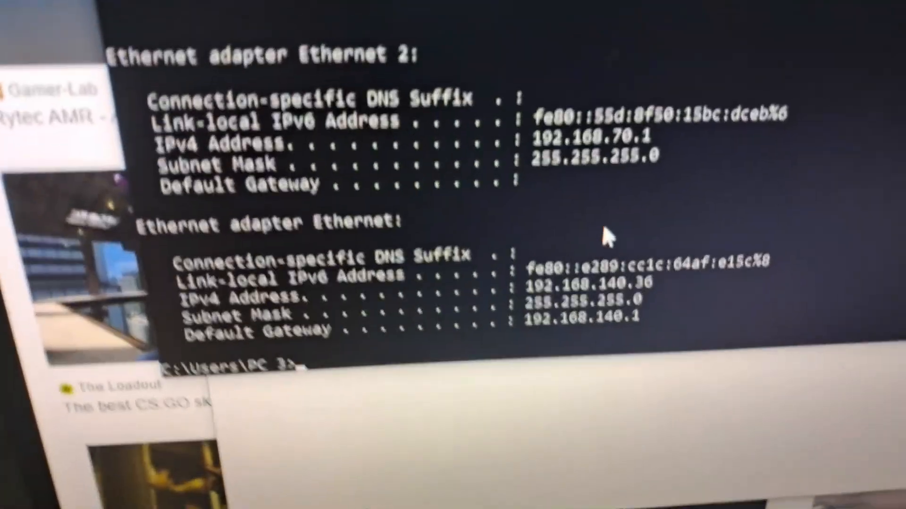